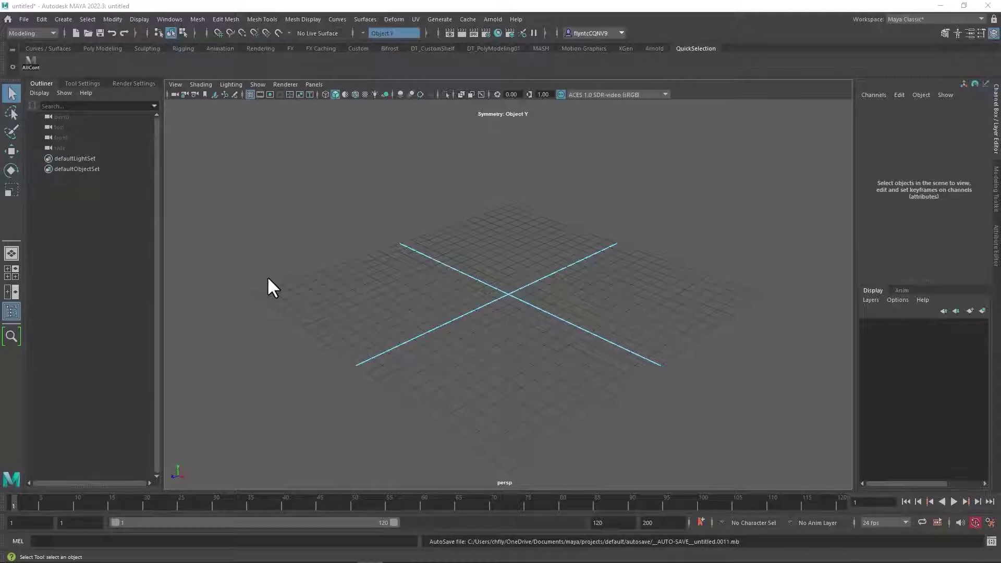
# Create a polygon cube at the origin and scale it uniformly to about 7.18
pyautogui.click(91, 46)
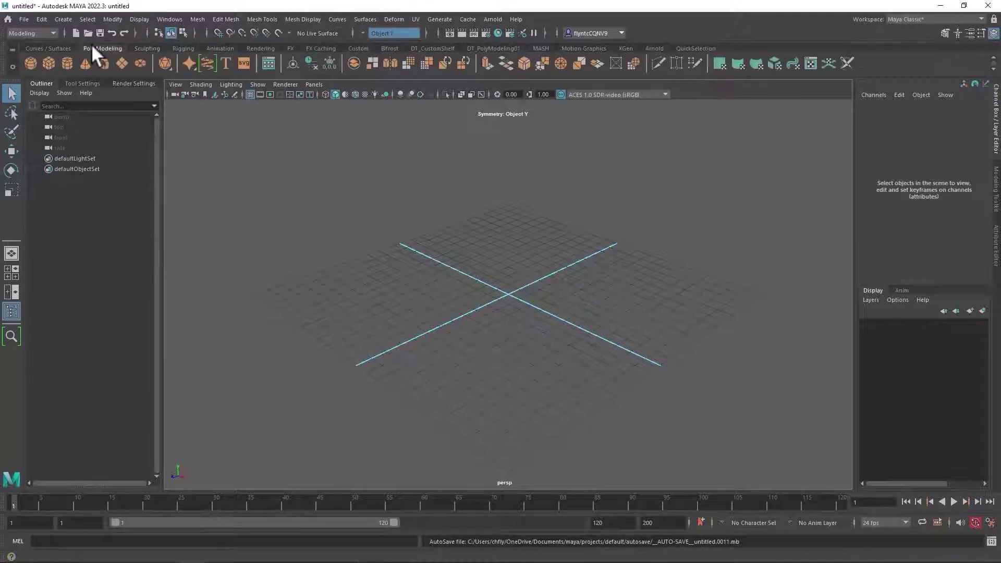
pyautogui.click(48, 64)
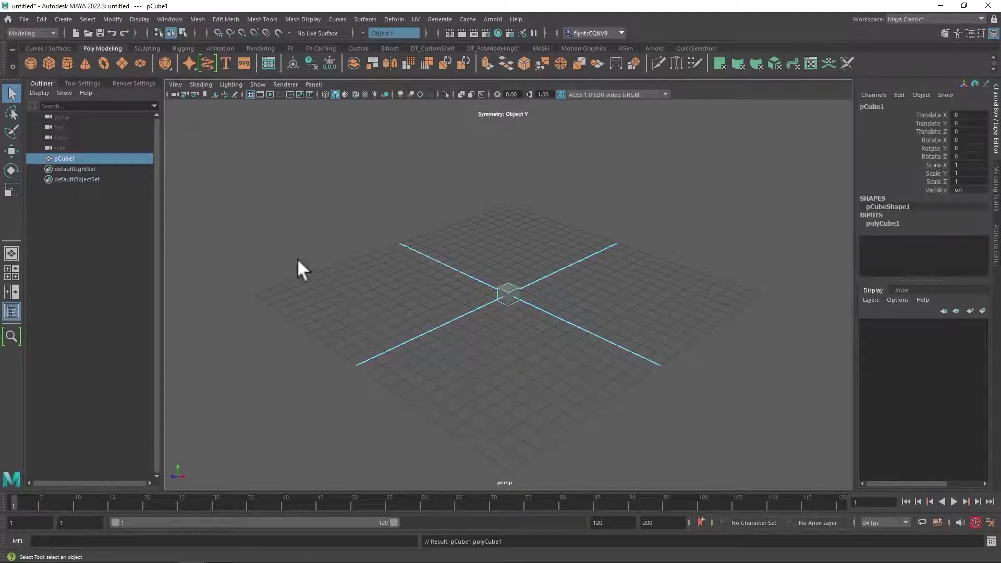
pyautogui.press('r')
pyautogui.moveTo(513, 296); pyautogui.dragTo(577, 286)
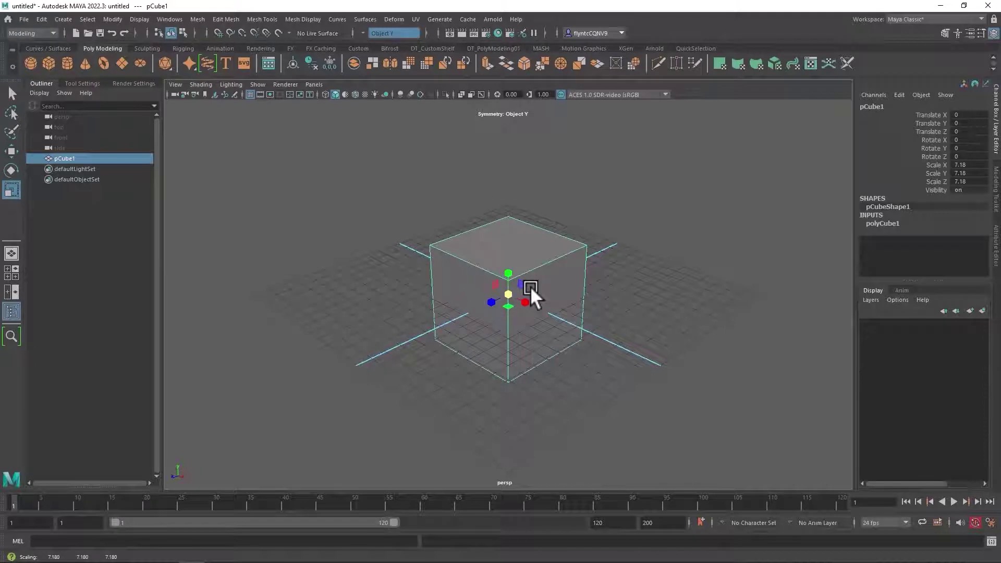
# Stretch the cube along Z into an elongated rectangular box for the building
pyautogui.press('=')
pyautogui.moveTo(478, 312); pyautogui.dragTo(444, 329)
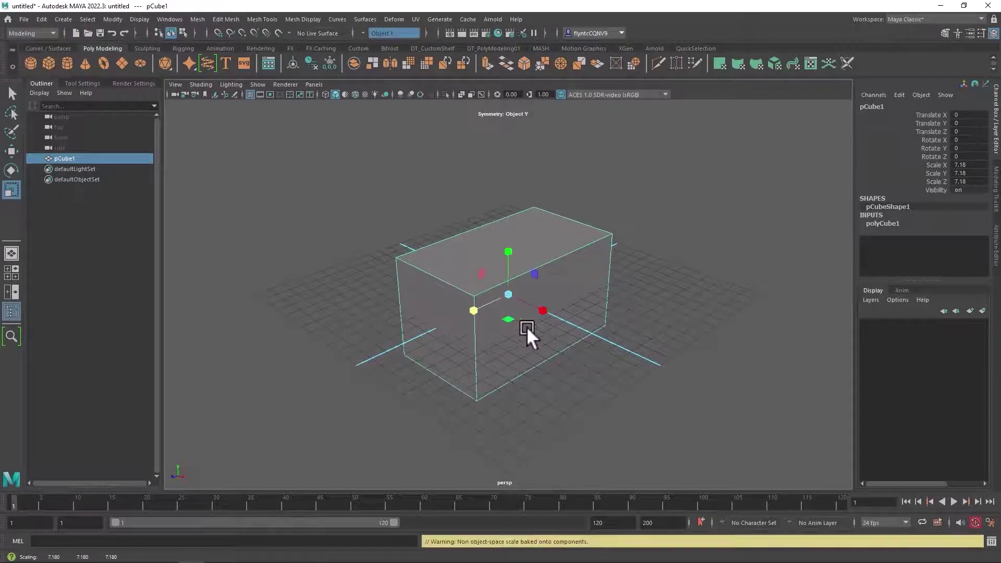
pyautogui.moveTo(543, 311); pyautogui.dragTo(546, 313)
pyautogui.moveTo(474, 311); pyautogui.dragTo(521, 320)
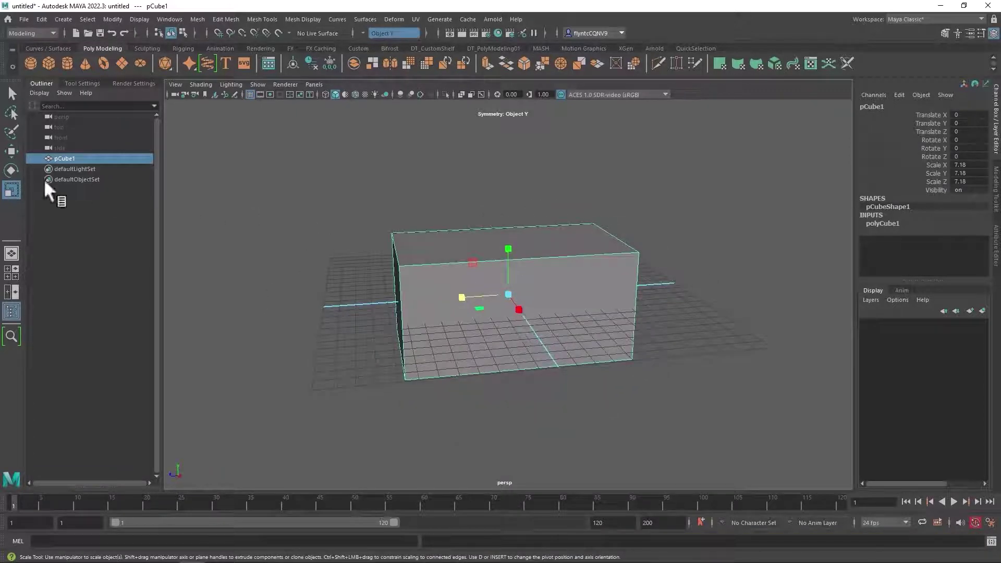
# Move the box up so it rests near the grid, with Translate Y at about 3.483
pyautogui.click(11, 151)
pyautogui.moveTo(507, 249); pyautogui.dragTo(493, 195)
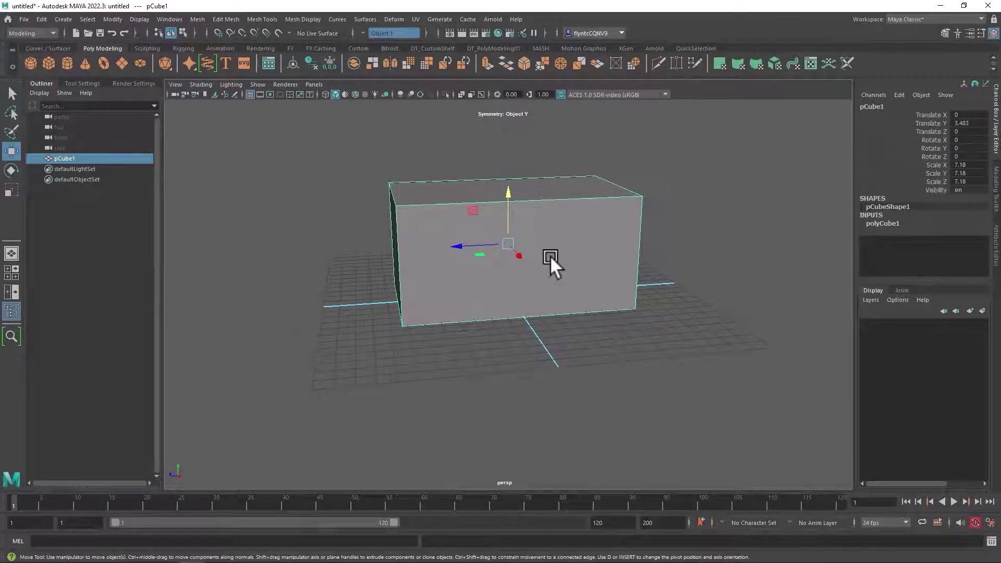
pyautogui.keyDown('alt'); pyautogui.moveTo(549, 256); pyautogui.dragTo(517, 244); pyautogui.keyUp('alt')
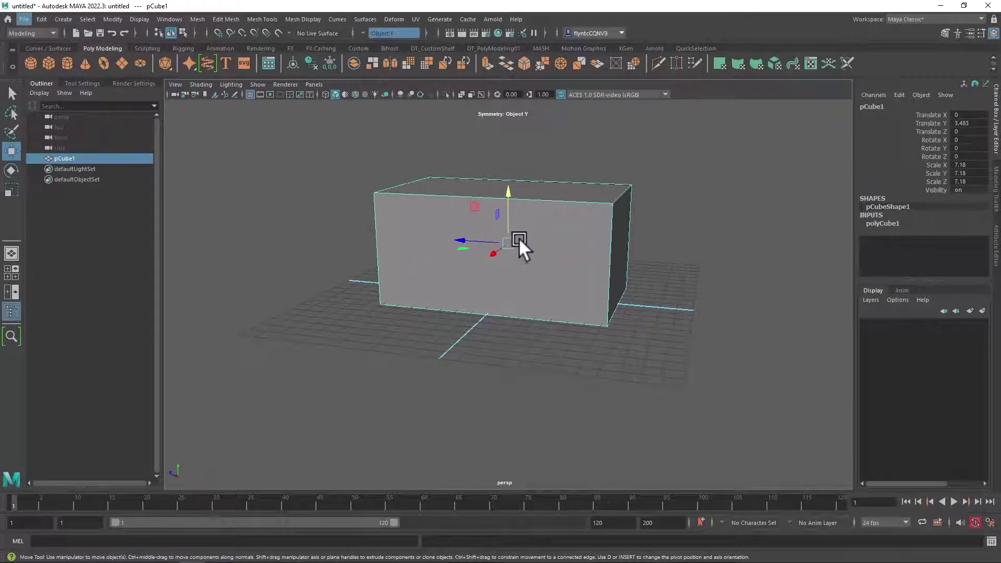
pyautogui.keyDown('alt'); pyautogui.moveTo(517, 238); pyautogui.dragTo(528, 283, button='middle'); pyautogui.keyUp('alt')
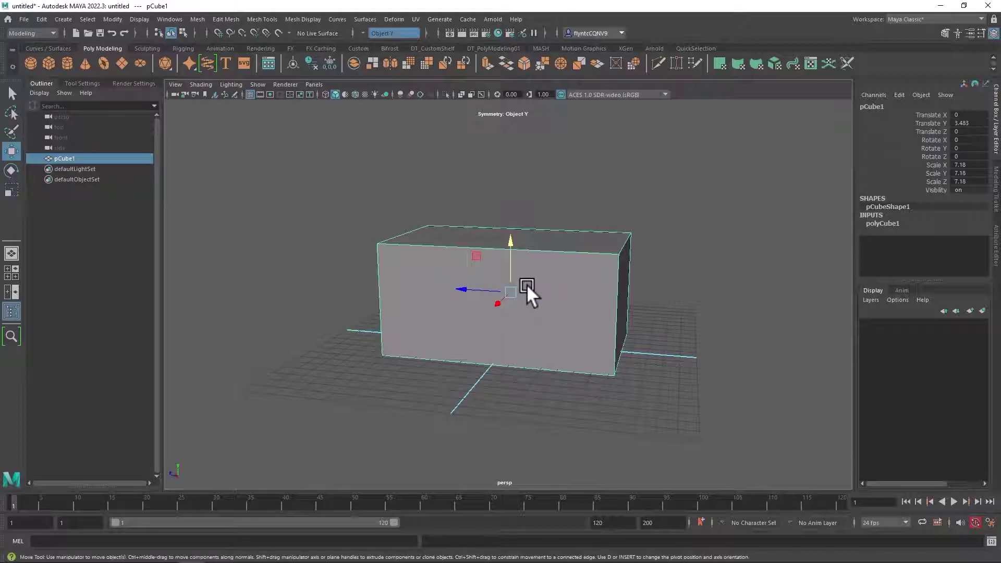
pyautogui.keyDown('alt'); pyautogui.moveTo(526, 283); pyautogui.dragTo(517, 406, button='right'); pyautogui.keyUp('alt')
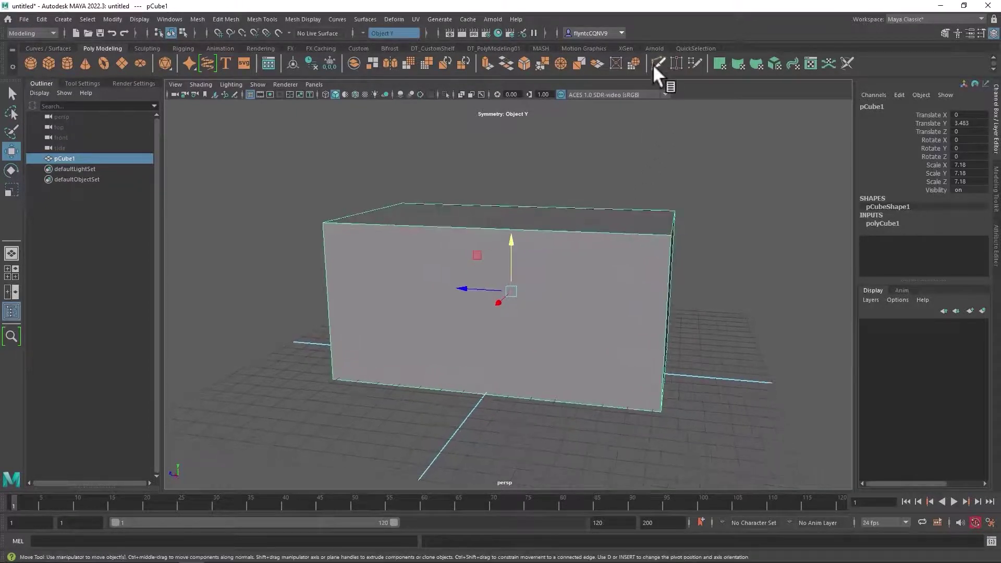
# Try a Multi-Cut across the box's front face between its two vertical side edges
pyautogui.click(657, 63)
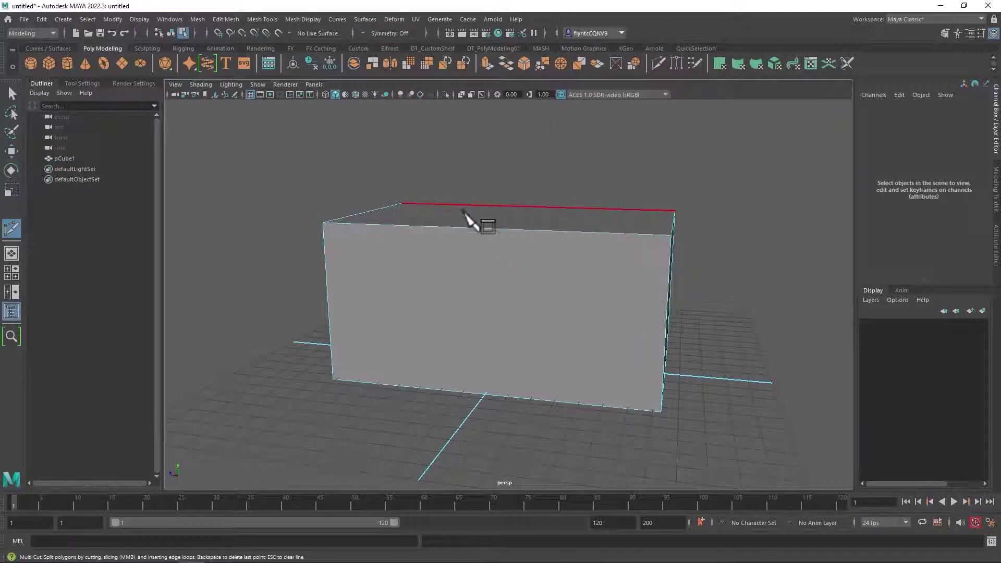
pyautogui.click(327, 288)
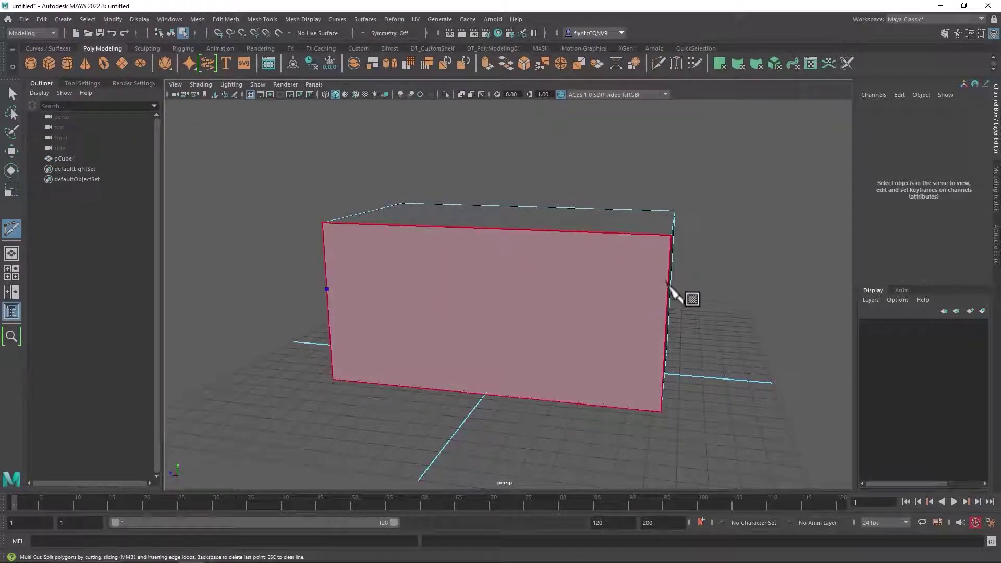
pyautogui.click(667, 294)
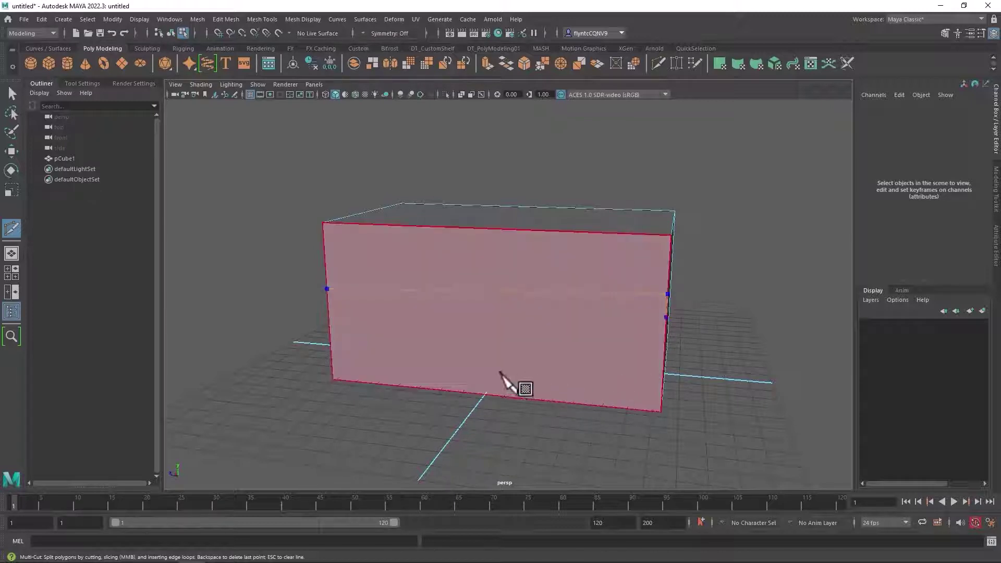
pyautogui.rightClick(378, 388)
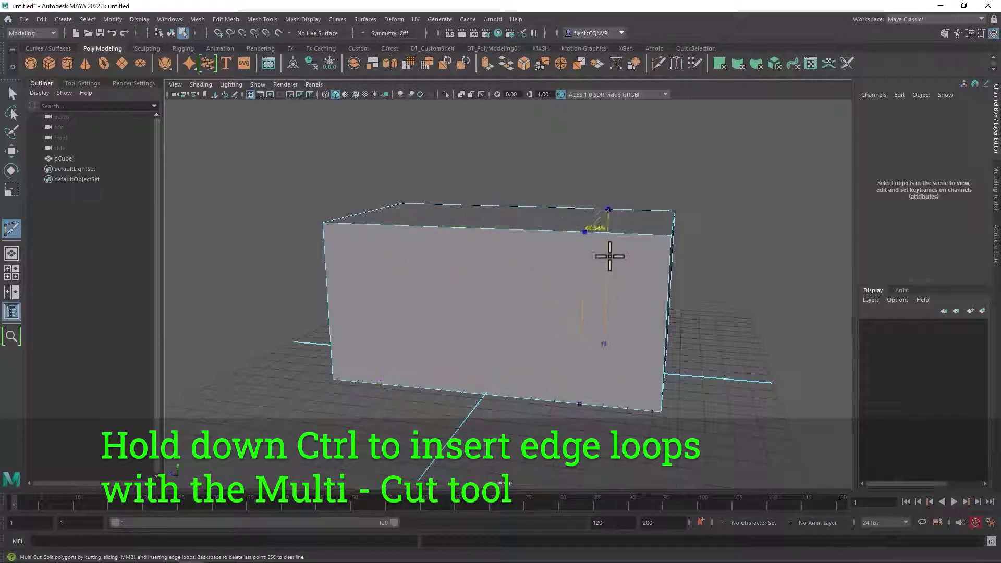
# Insert horizontal edge loops near the box's top and bottom, plus six vertical loops outlining two windows and a central door, with Multi-Cut
pyautogui.keyDown('ctrl'); pyautogui.click(668, 263); pyautogui.keyUp('ctrl')
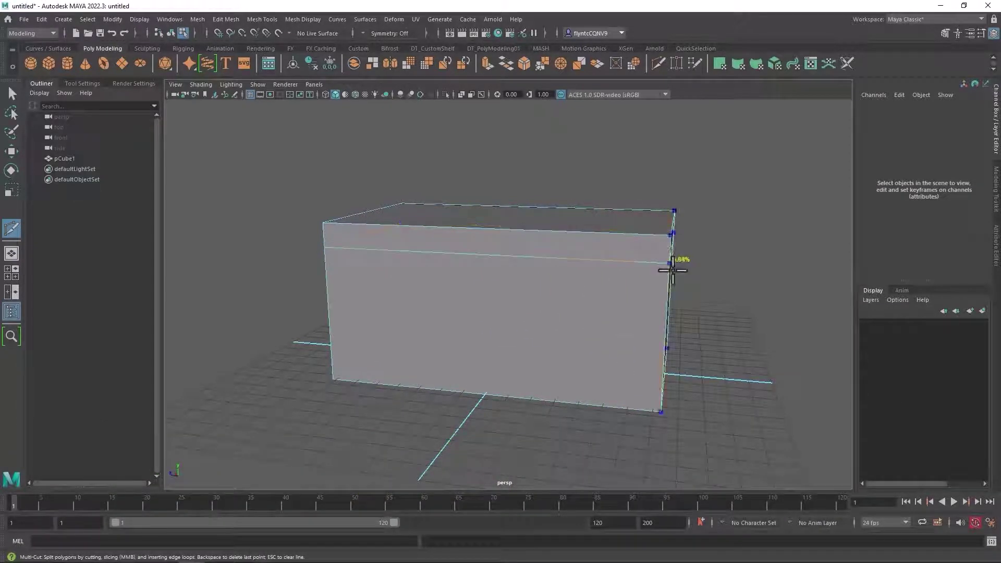
pyautogui.keyDown('ctrl'); pyautogui.click(662, 375); pyautogui.keyUp('ctrl')
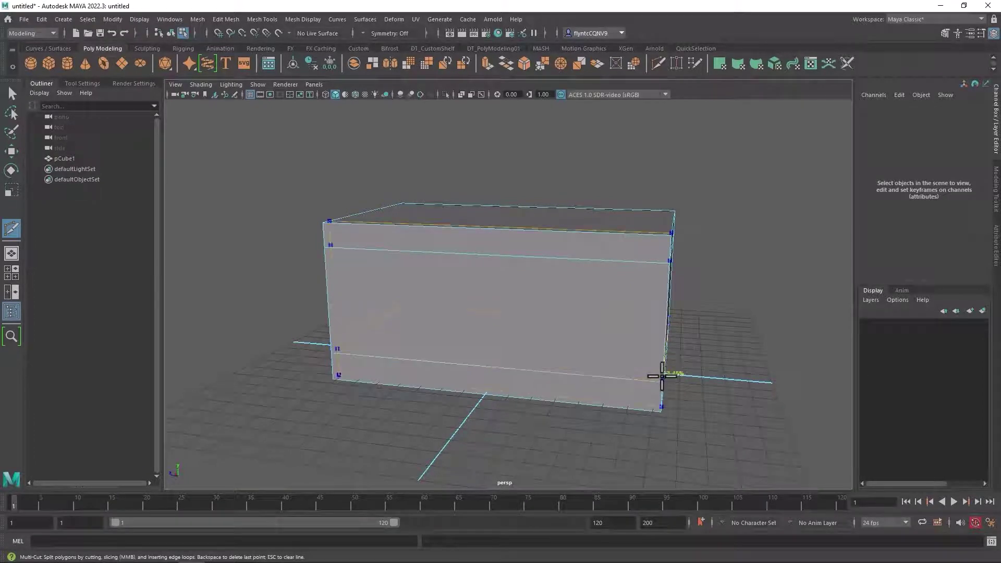
pyautogui.keyDown('ctrl'); pyautogui.click(356, 237); pyautogui.keyUp('ctrl')
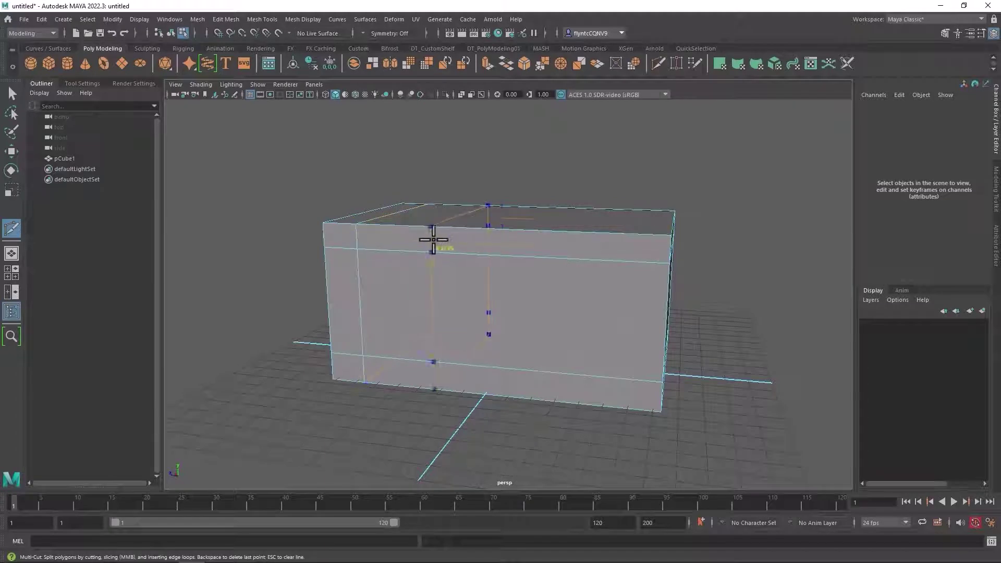
pyautogui.keyDown('ctrl'); pyautogui.click(440, 235); pyautogui.keyUp('ctrl')
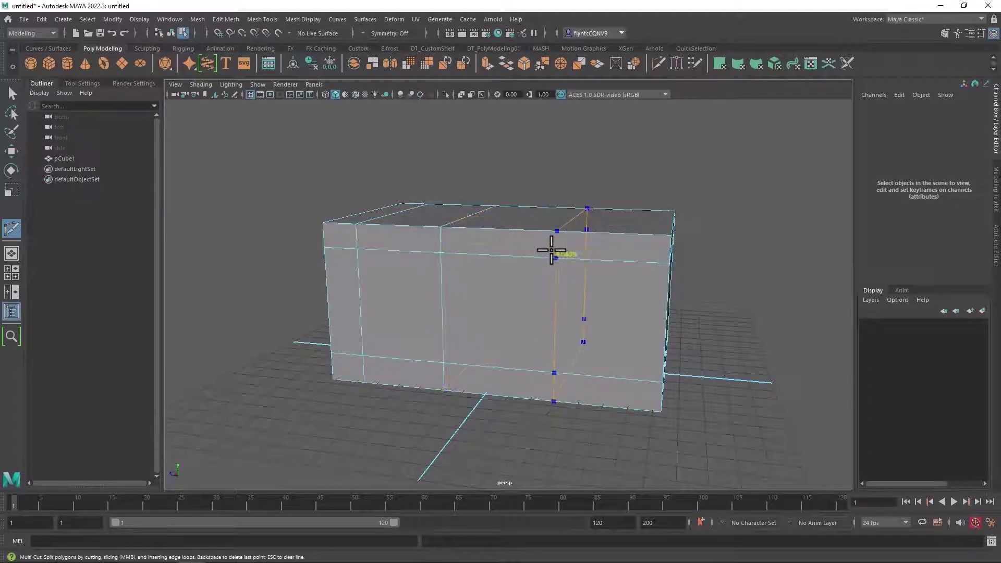
pyautogui.keyDown('ctrl'); pyautogui.click(454, 242); pyautogui.keyUp('ctrl')
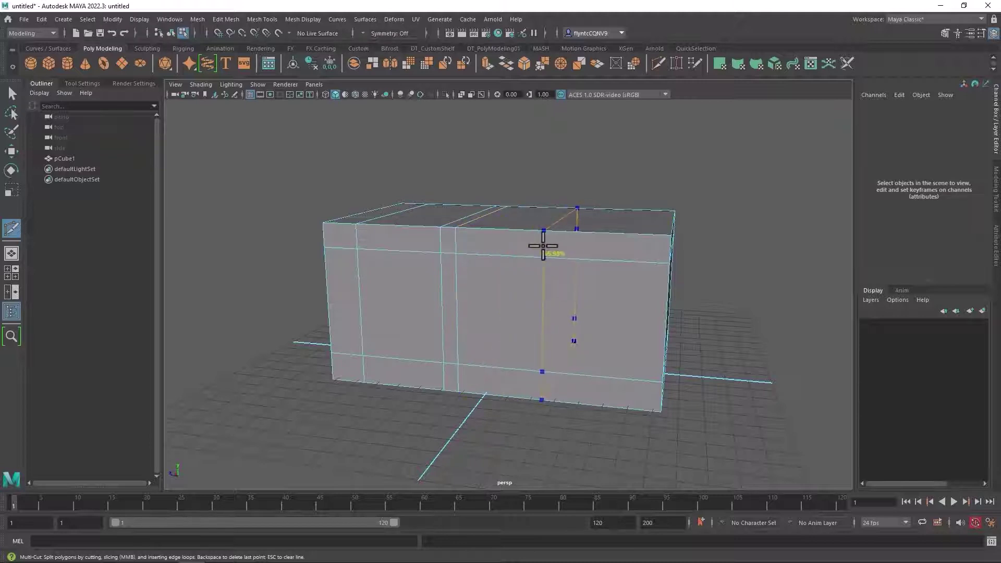
pyautogui.keyDown('ctrl'); pyautogui.click(538, 245); pyautogui.keyUp('ctrl')
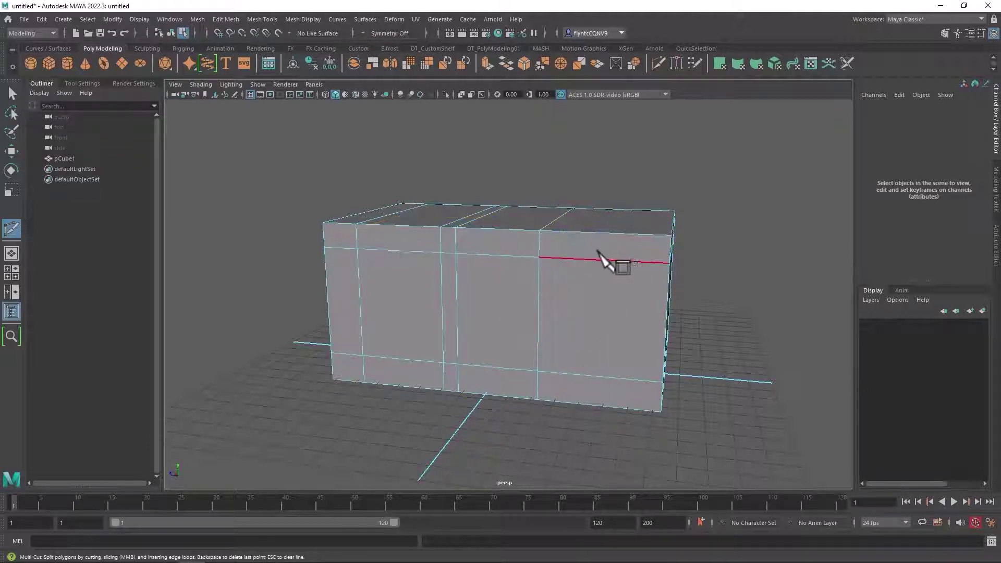
pyautogui.keyDown('ctrl'); pyautogui.click(559, 244); pyautogui.keyUp('ctrl')
pyautogui.keyDown('ctrl'); pyautogui.click(645, 247); pyautogui.keyUp('ctrl')
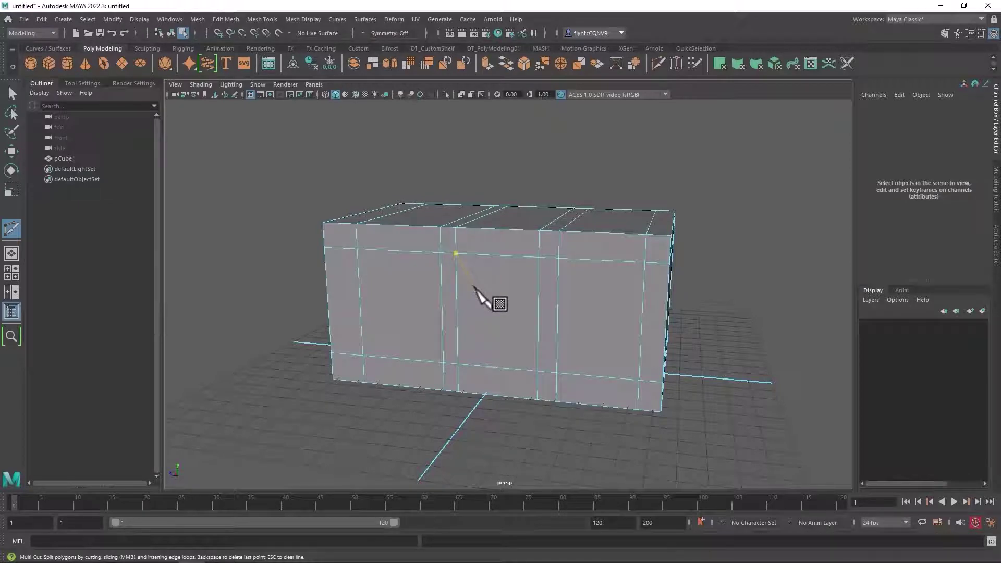
# Extrude the two window faces and both central door faces slightly inward into the front wall
pyautogui.press('e')
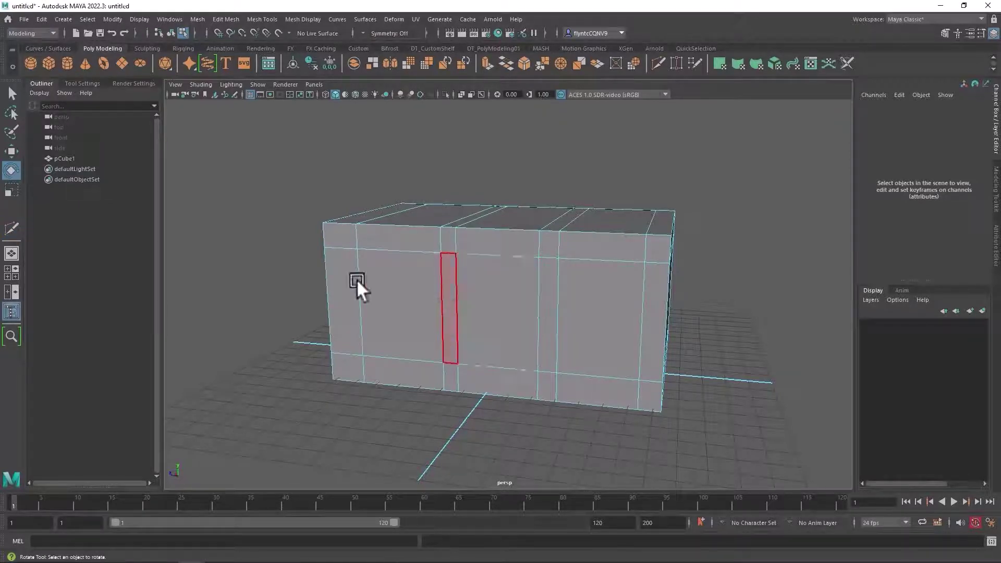
pyautogui.rightClick(495, 275)
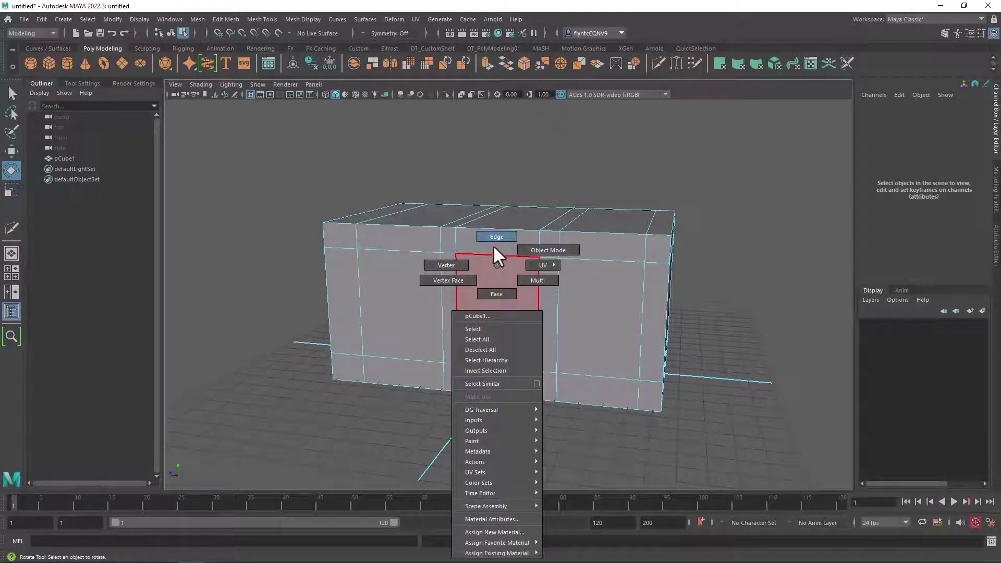
pyautogui.click(496, 293)
pyautogui.click(416, 302)
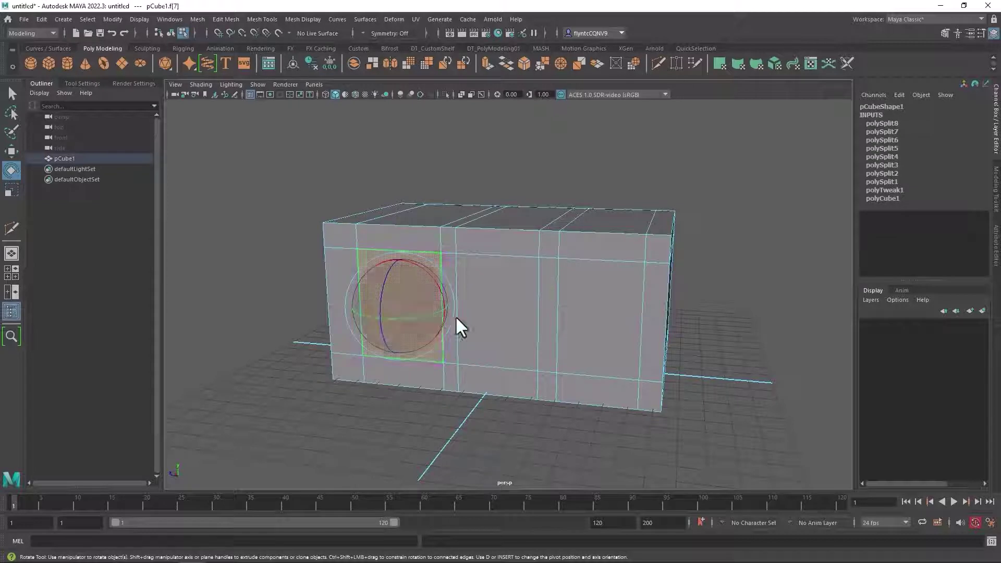
pyautogui.keyDown('shift'); pyautogui.click(515, 330); pyautogui.keyUp('shift')
pyautogui.keyDown('shift'); pyautogui.click(577, 326); pyautogui.keyUp('shift')
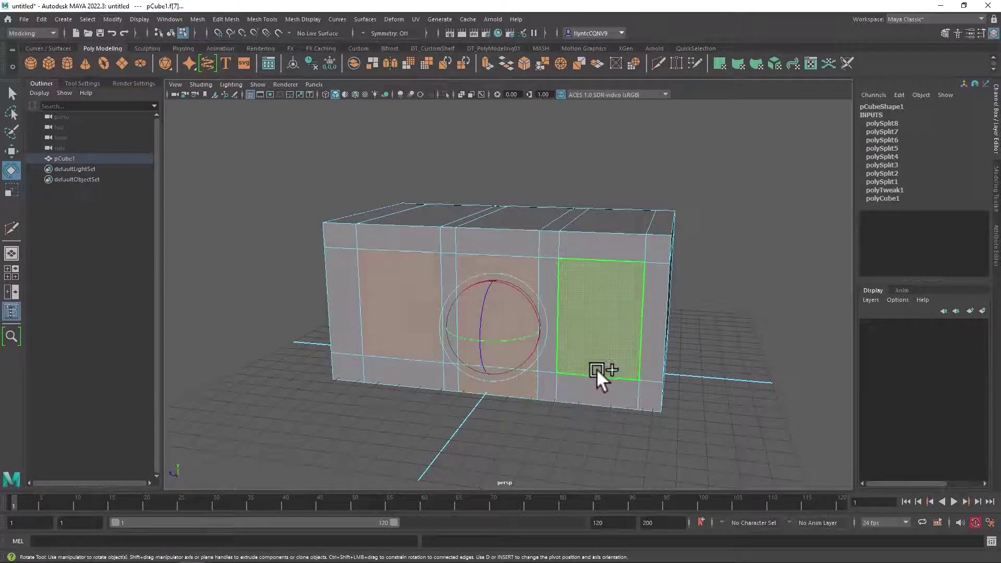
pyautogui.keyDown('alt'); pyautogui.moveTo(596, 368); pyautogui.dragTo(575, 370); pyautogui.keyUp('alt')
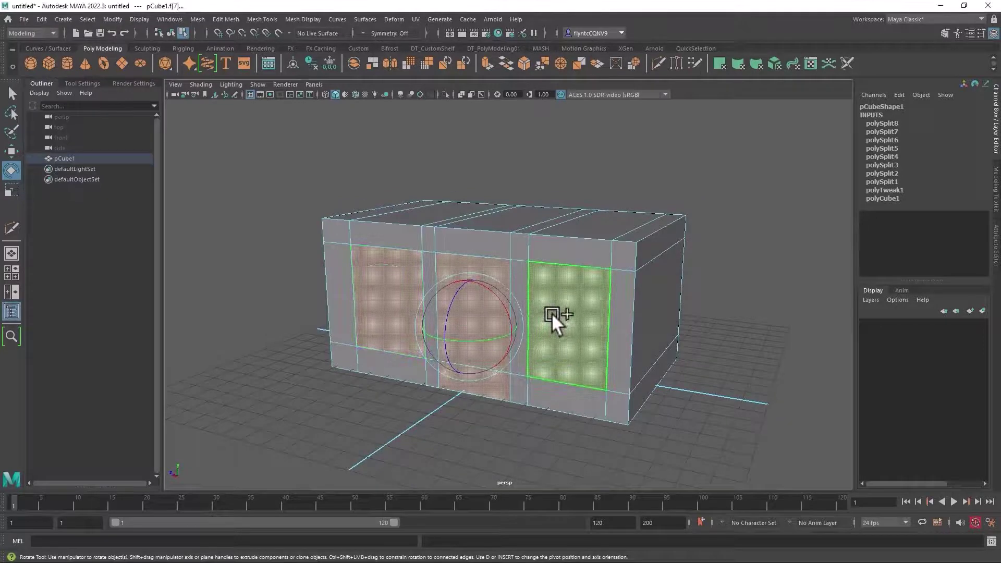
pyautogui.keyDown('alt'); pyautogui.moveTo(551, 311); pyautogui.dragTo(536, 309); pyautogui.keyUp('alt')
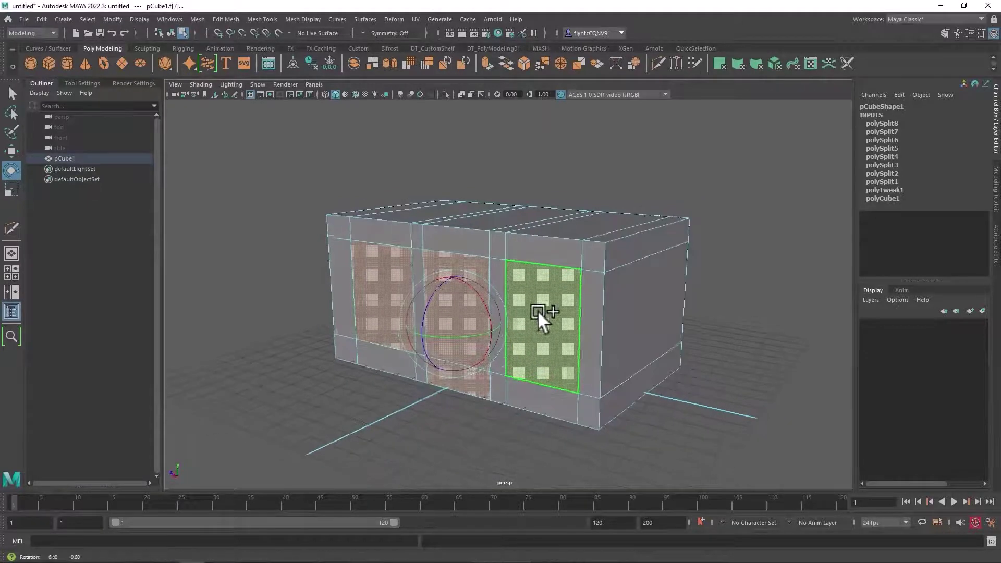
pyautogui.click(11, 151)
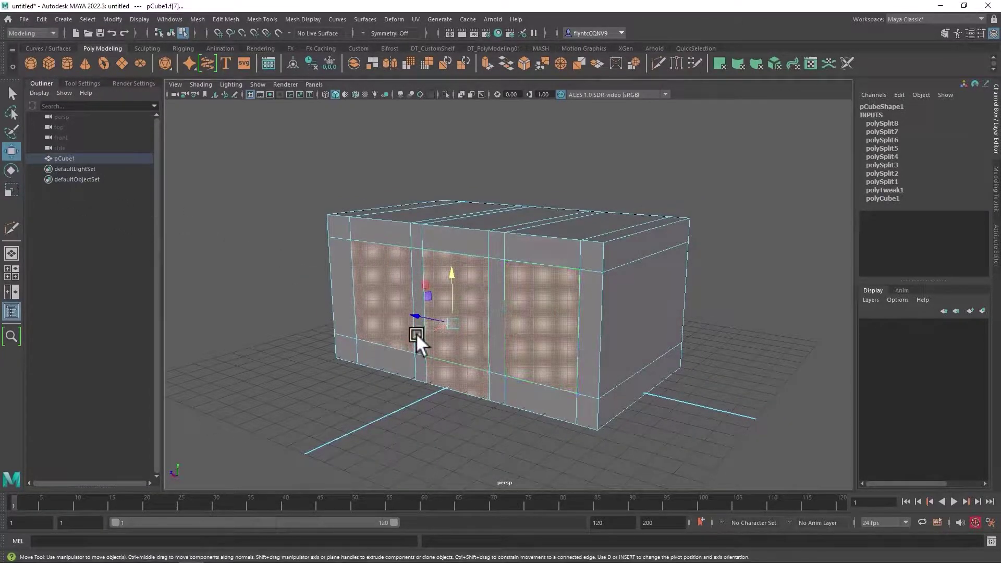
pyautogui.hotkey('ctrl', 'e')
pyautogui.moveTo(418, 335); pyautogui.dragTo(429, 332)
pyautogui.keyDown('alt'); pyautogui.moveTo(513, 388); pyautogui.dragTo(562, 381); pyautogui.keyUp('alt')
# Switch to the browser to view window reference images, and examine the recessed openings on the Maya model
pyautogui.hotkey('alt', 'Tab')
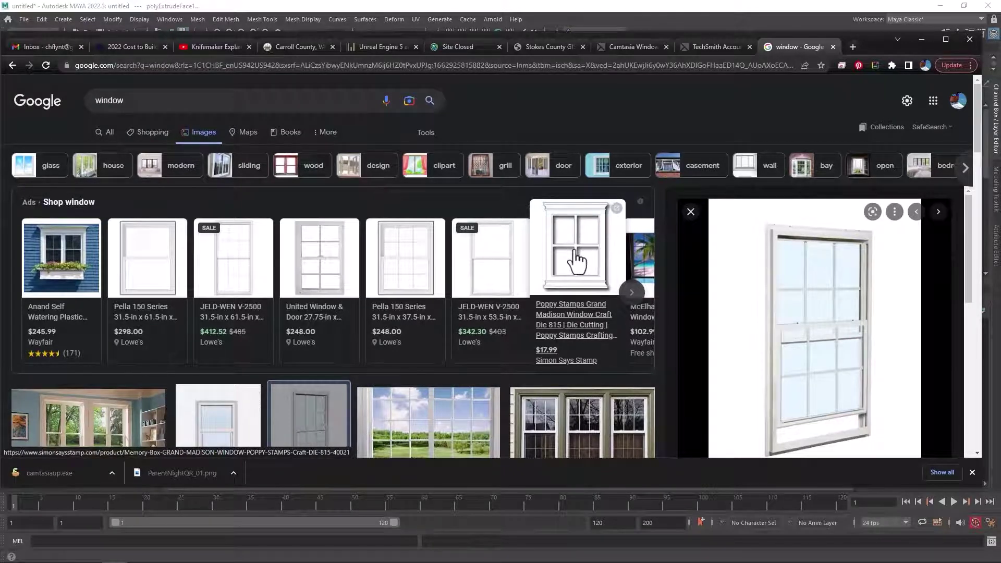
pyautogui.moveTo(870, 38); pyautogui.dragTo(0, 112)
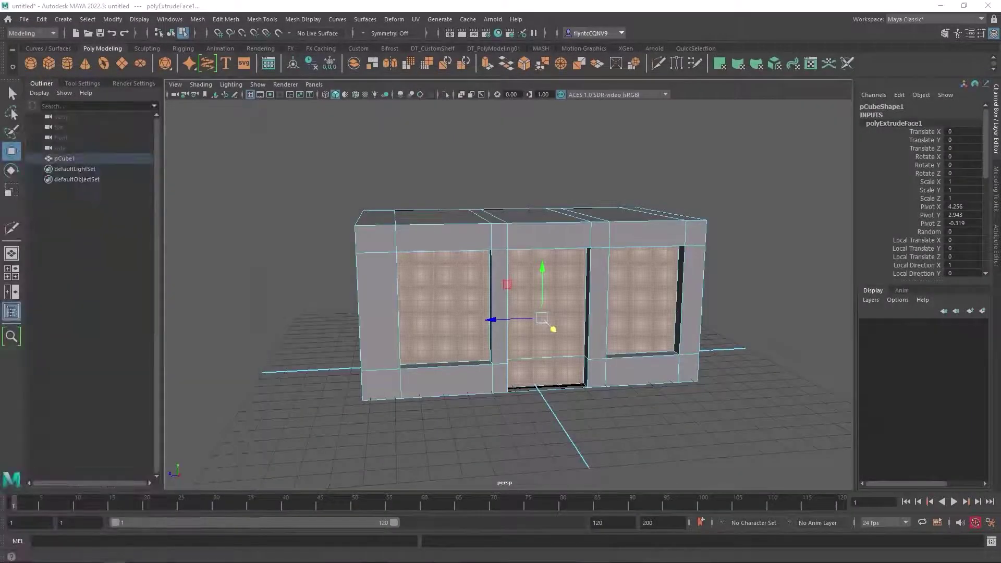
pyautogui.keyDown('alt'); pyautogui.moveTo(603, 347); pyautogui.dragTo(446, 327); pyautogui.keyUp('alt')
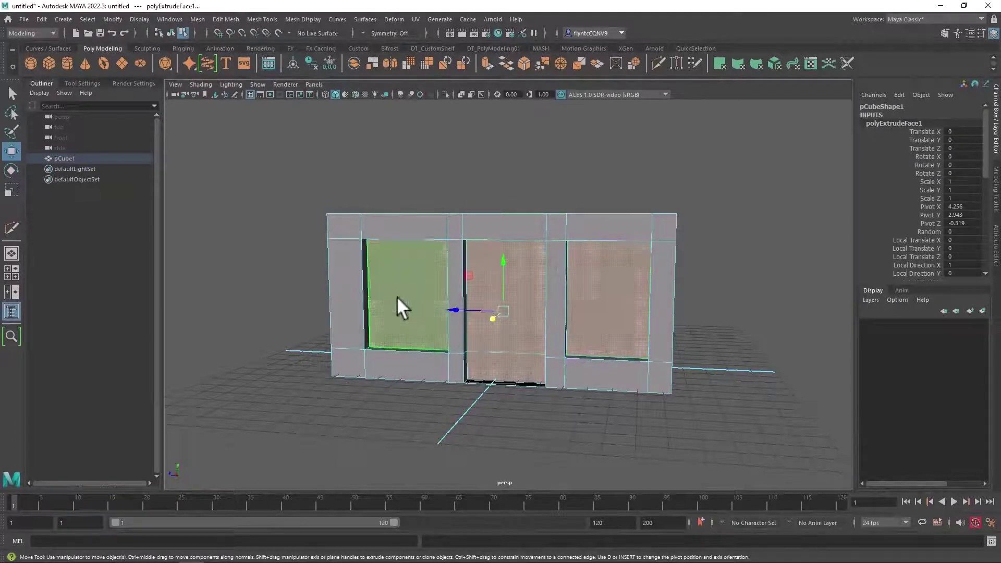
pyautogui.keyDown('alt'); pyautogui.moveTo(397, 297); pyautogui.dragTo(443, 302); pyautogui.keyUp('alt')
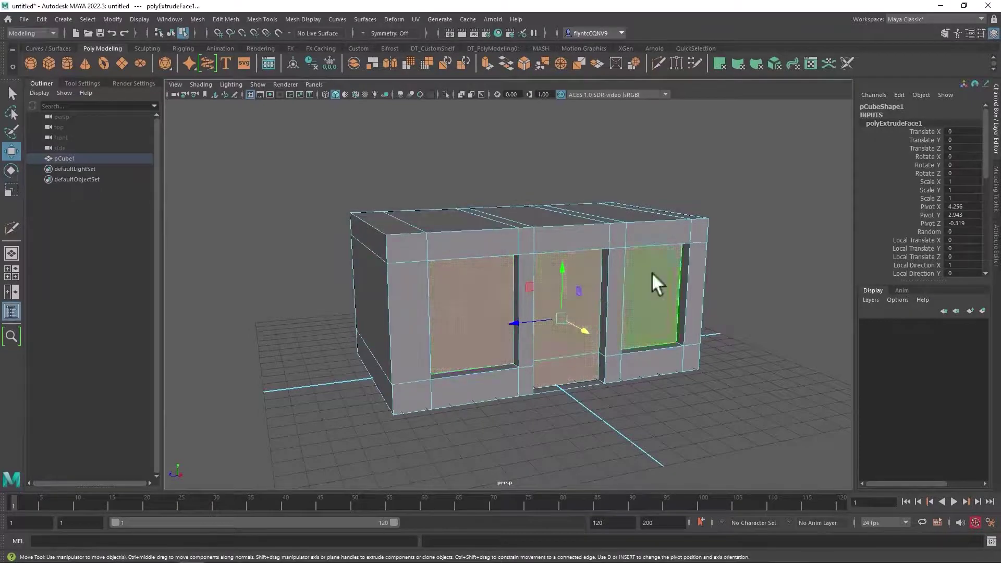
pyautogui.keyDown('alt'); pyautogui.moveTo(414, 334); pyautogui.dragTo(421, 346); pyautogui.keyUp('alt')
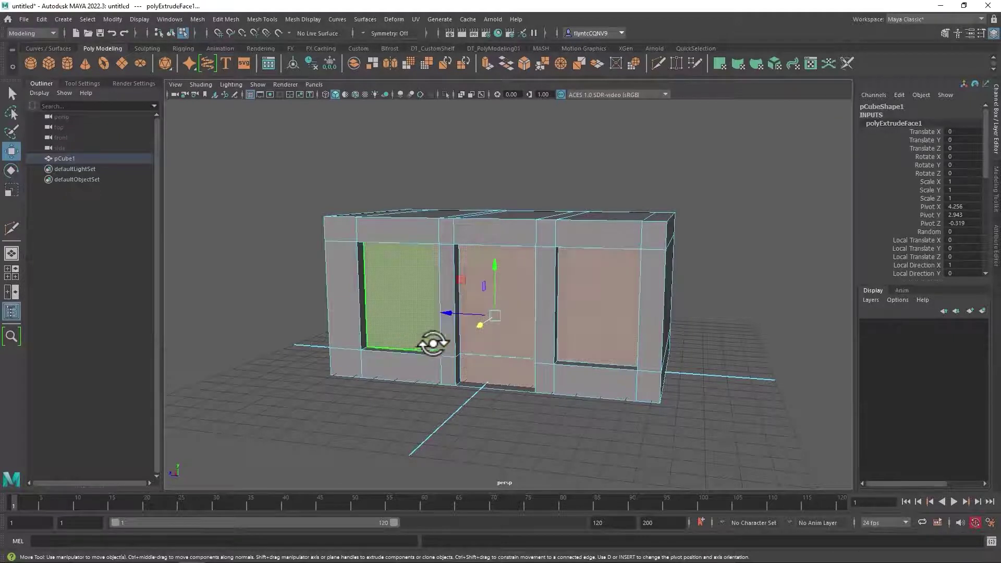
# Detach the selected recessed window and door faces from the surrounding wall geometry
pyautogui.scroll(-3, 493, 334)
pyautogui.scroll(5, 493, 334)
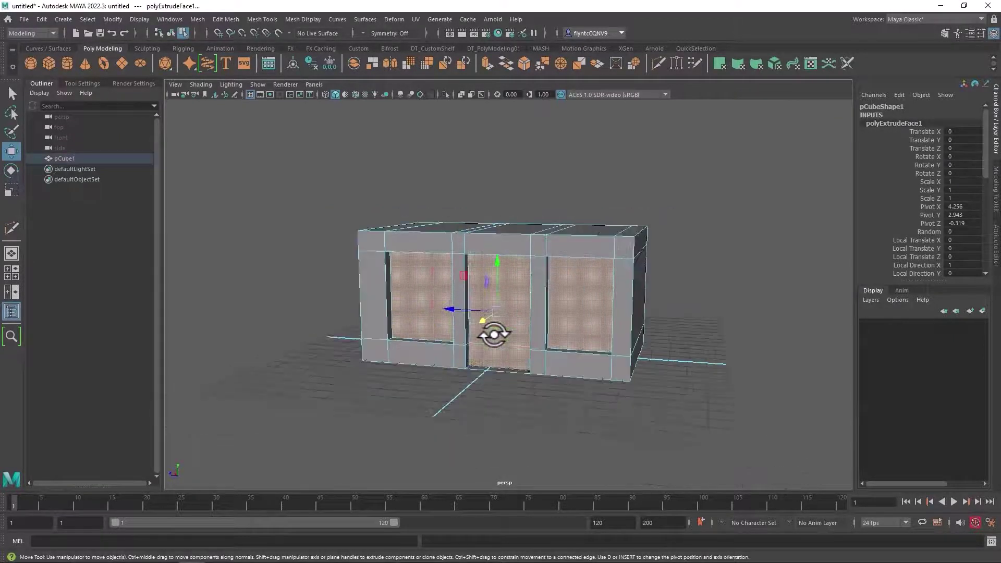
pyautogui.keyDown('alt'); pyautogui.moveTo(483, 337); pyautogui.dragTo(487, 337); pyautogui.keyUp('alt')
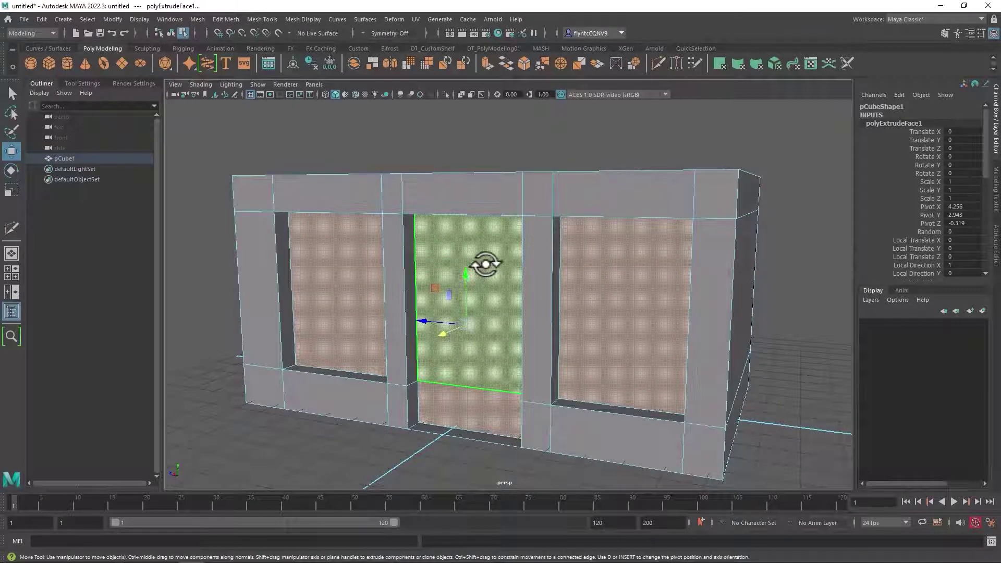
pyautogui.keyDown('shift'); pyautogui.moveTo(477, 230); pyautogui.dragTo(479, 333, button='right'); pyautogui.keyUp('shift')
pyautogui.keyDown('alt'); pyautogui.moveTo(495, 367); pyautogui.dragTo(477, 366); pyautogui.keyUp('alt')
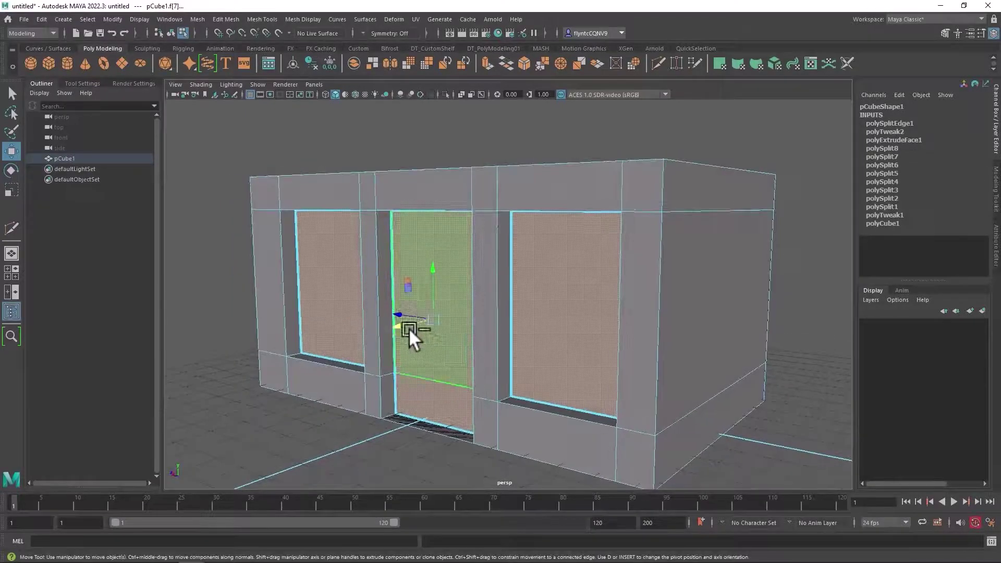
# Move the detached window and door faces forward, clear of the front wall, and check the gaps from both sides
pyautogui.moveTo(399, 324); pyautogui.dragTo(275, 356)
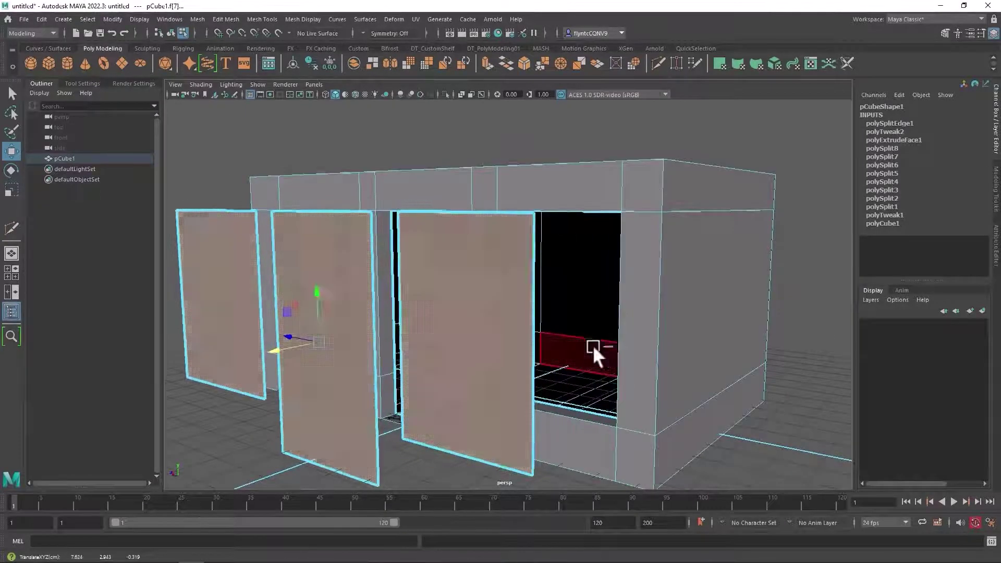
pyautogui.keyDown('alt'); pyautogui.moveTo(593, 345); pyautogui.dragTo(499, 380); pyautogui.keyUp('alt')
pyautogui.scroll(2, 497, 380)
pyautogui.scroll(-5, 496, 379)
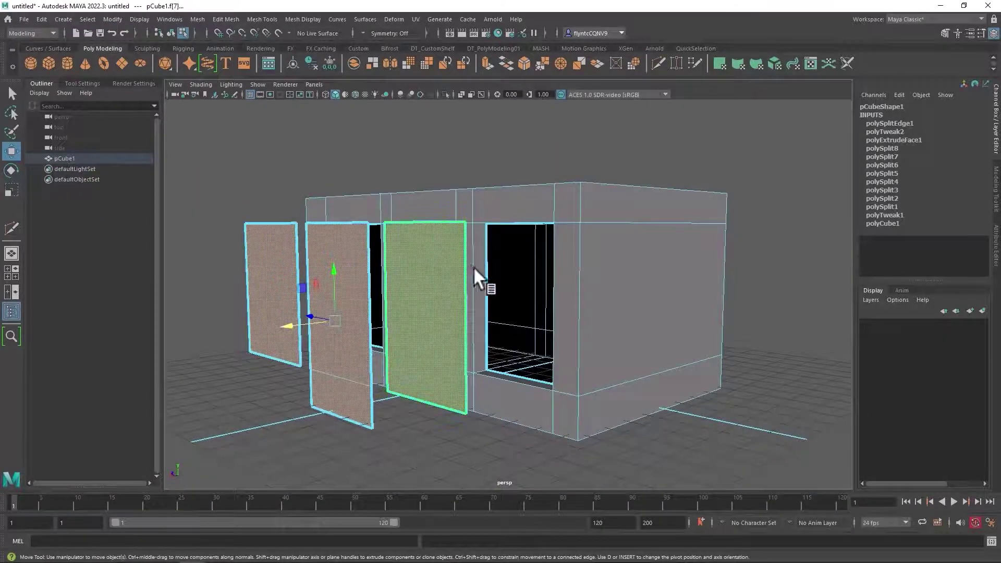
pyautogui.keyDown('alt'); pyautogui.moveTo(473, 266); pyautogui.dragTo(349, 304); pyautogui.keyUp('alt')
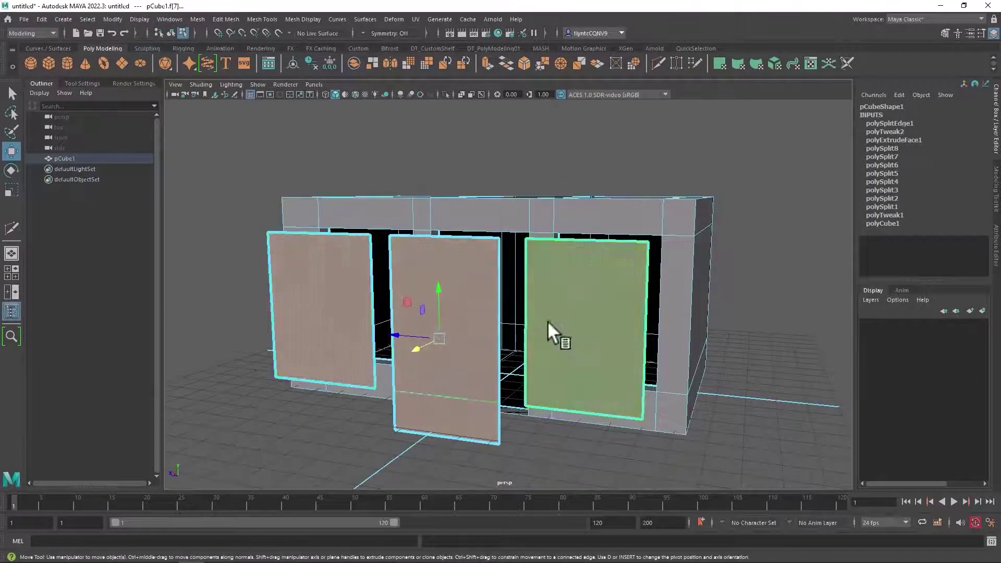
pyautogui.keyDown('alt'); pyautogui.moveTo(468, 351); pyautogui.dragTo(463, 210); pyautogui.keyUp('alt')
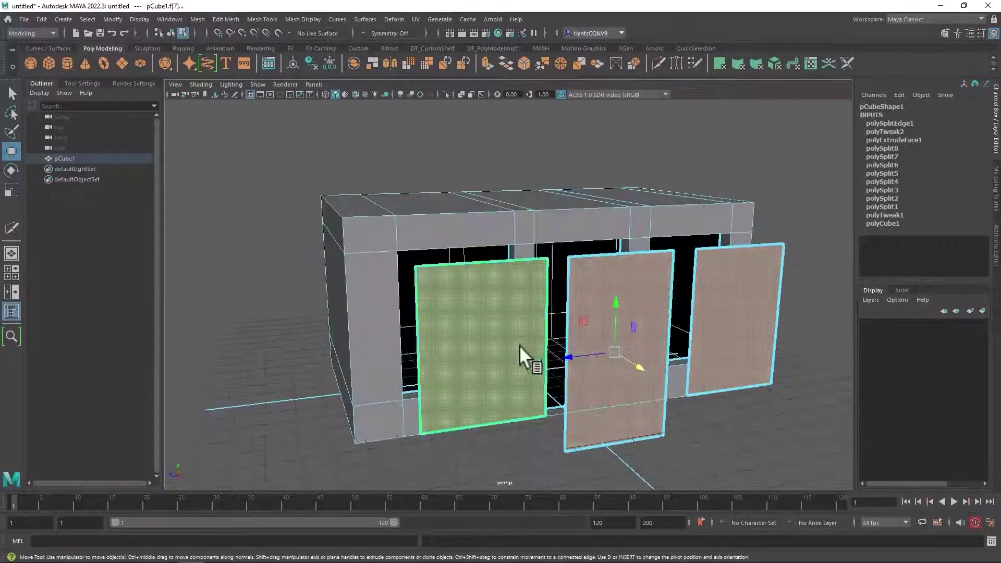
pyautogui.keyDown('alt'); pyautogui.moveTo(597, 333); pyautogui.dragTo(512, 308); pyautogui.keyUp('alt')
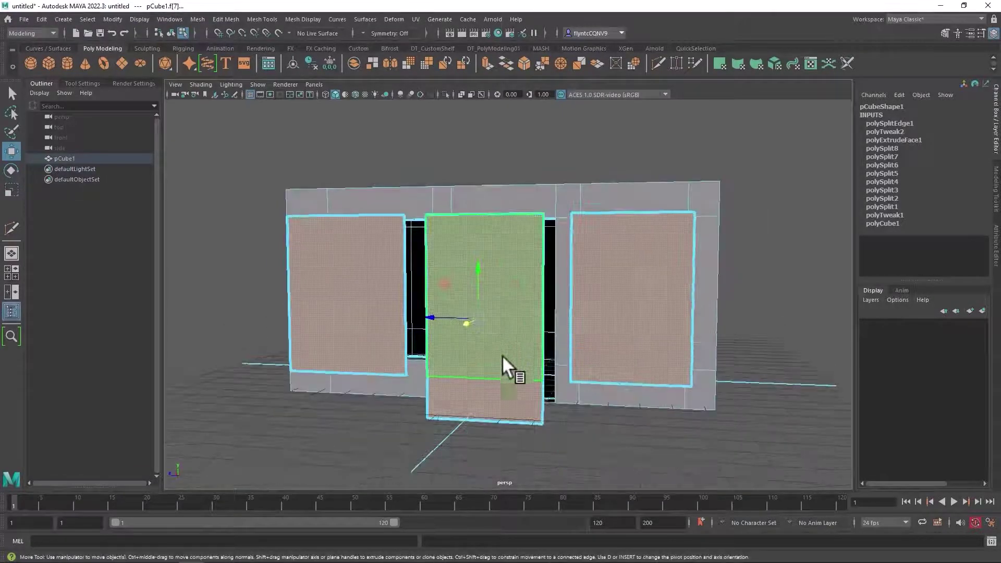
# Delete the horizontal edge that crosses the lower part of the detached door panel
pyautogui.moveTo(503, 305); pyautogui.dragTo(514, 241, button='right')
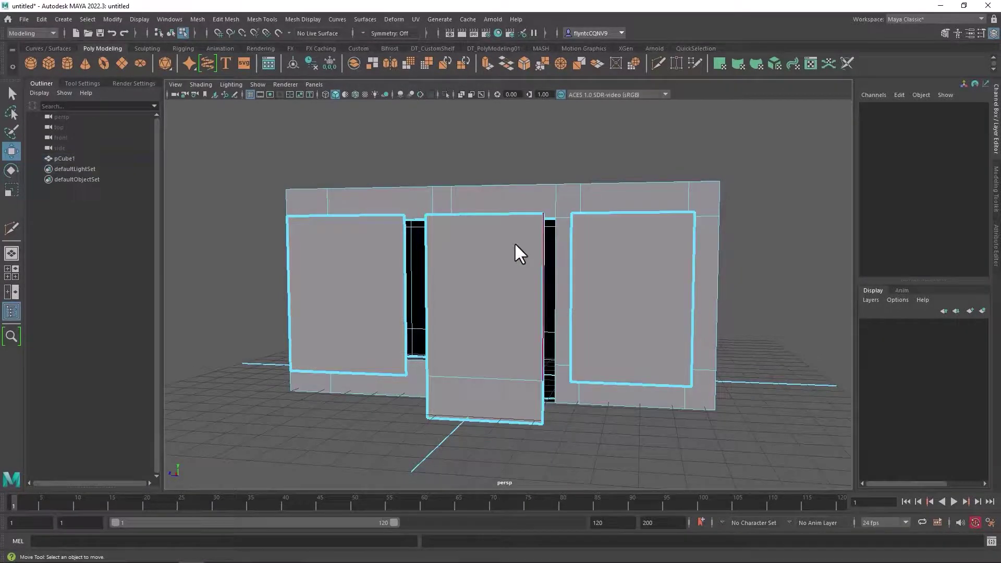
pyautogui.click(490, 378)
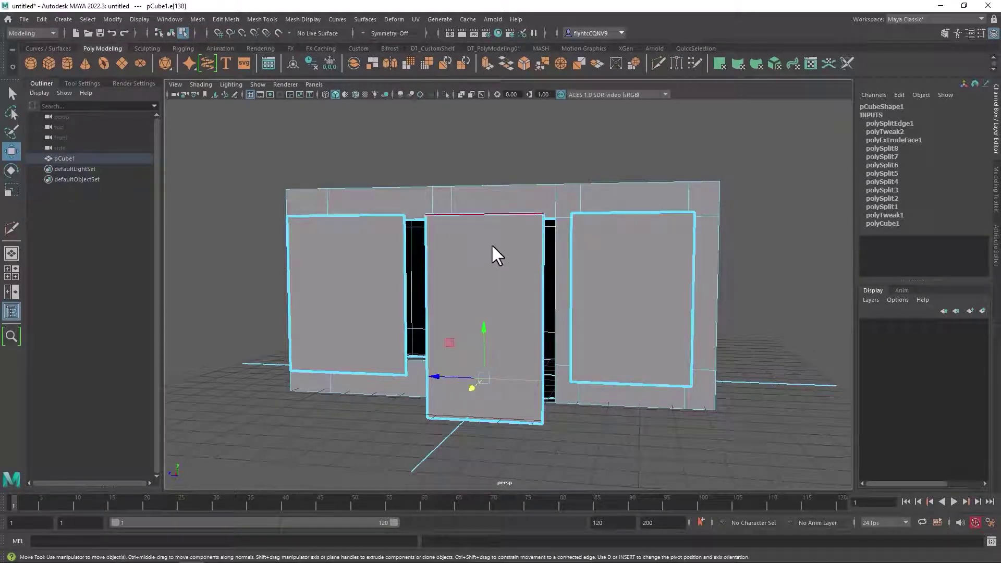
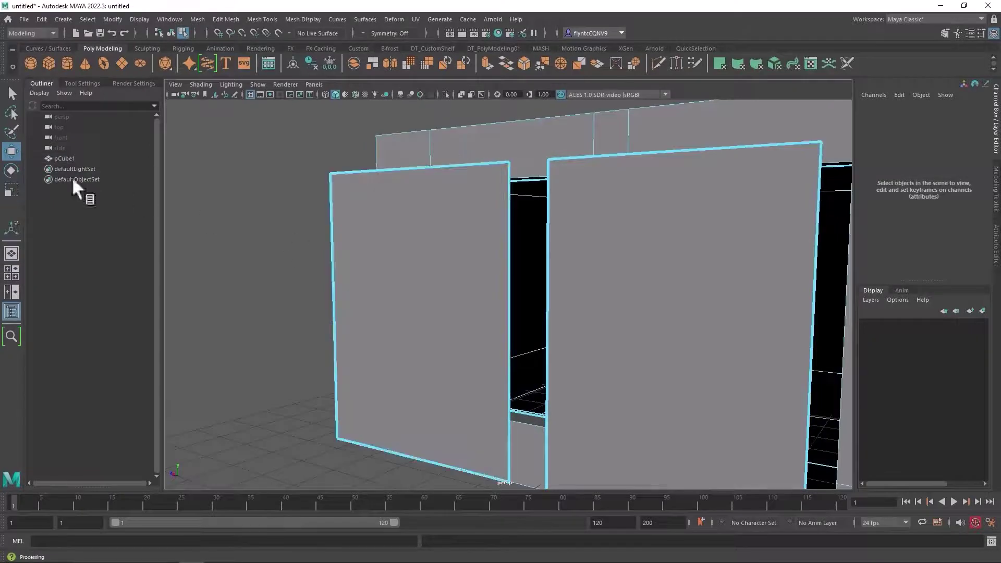
# Extrude the left window panel's face slightly outward to give the panel a thin depth
pyautogui.click(11, 151)
pyautogui.press('F11')
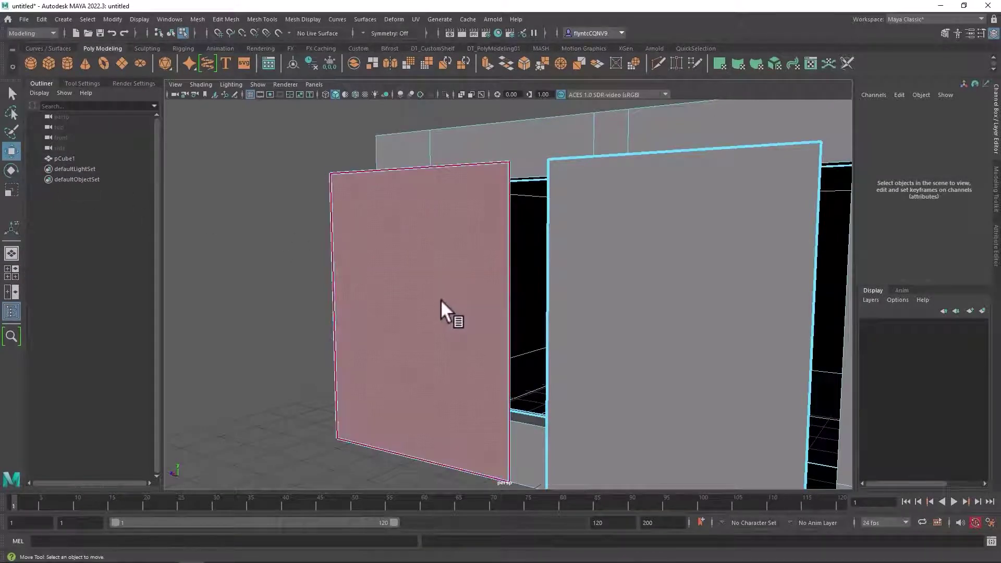
pyautogui.click(440, 300)
pyautogui.rightClick(425, 245)
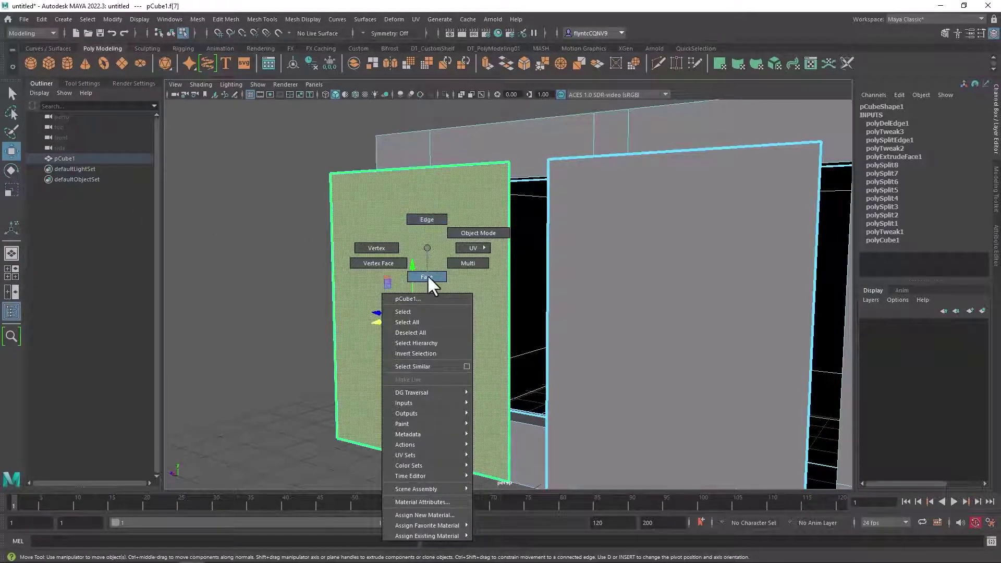
pyautogui.moveTo(428, 274); pyautogui.dragTo(426, 274, button='right')
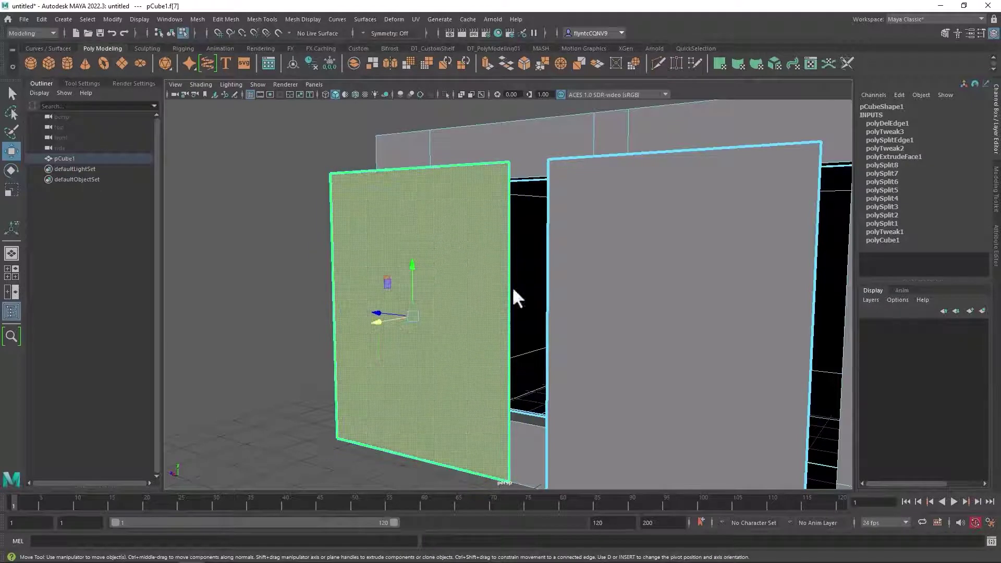
pyautogui.keyDown('shift'); pyautogui.moveTo(376, 320); pyautogui.dragTo(370, 320); pyautogui.keyUp('shift')
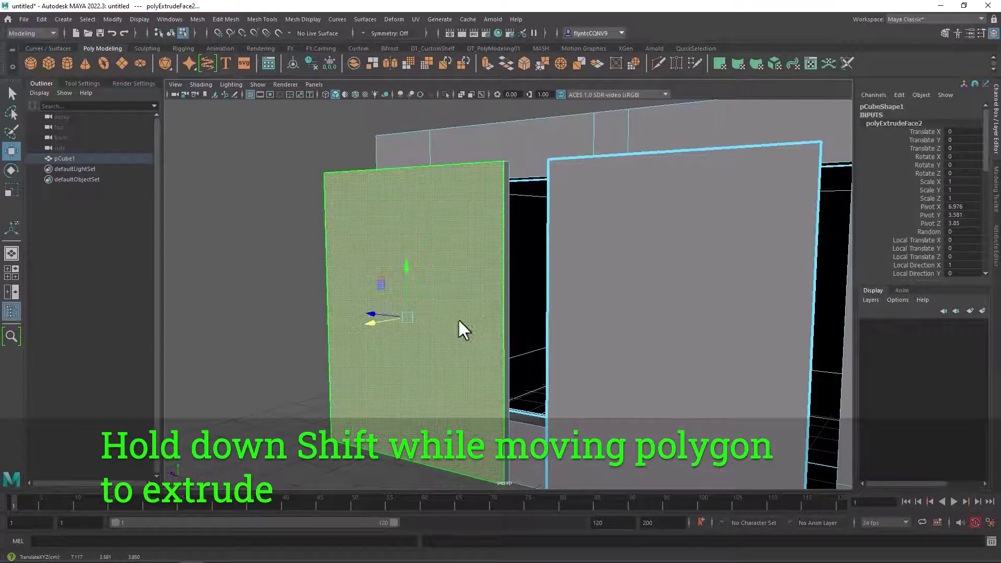
# Inset the left window panel's front face with a scaled extrusion to form a narrow border frame
pyautogui.keyDown('alt'); pyautogui.moveTo(458, 318); pyautogui.dragTo(481, 327); pyautogui.keyUp('alt')
pyautogui.press('r')
pyautogui.click(427, 327)
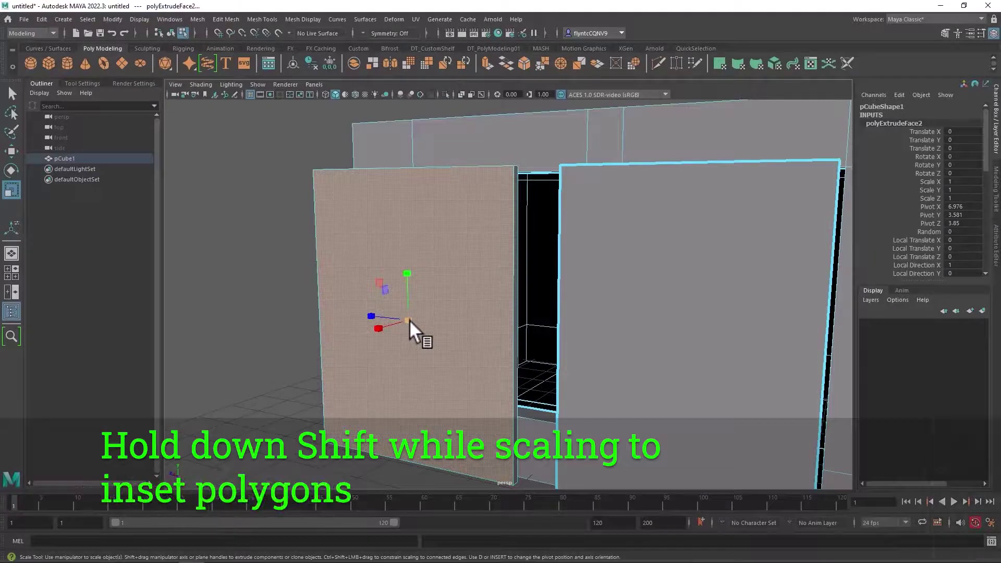
pyautogui.keyDown('shift'); pyautogui.moveTo(409, 320); pyautogui.dragTo(422, 366); pyautogui.keyUp('shift')
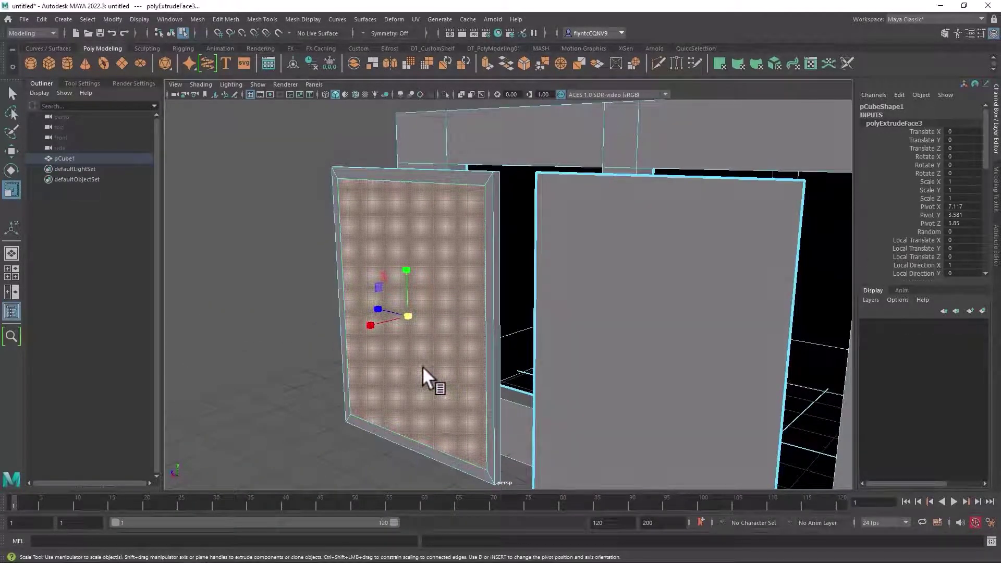
# Insert two vertical and three horizontal edge loops across the left window panel with Multi-Cut, forming a three-by-four grid of panes
pyautogui.click(657, 65)
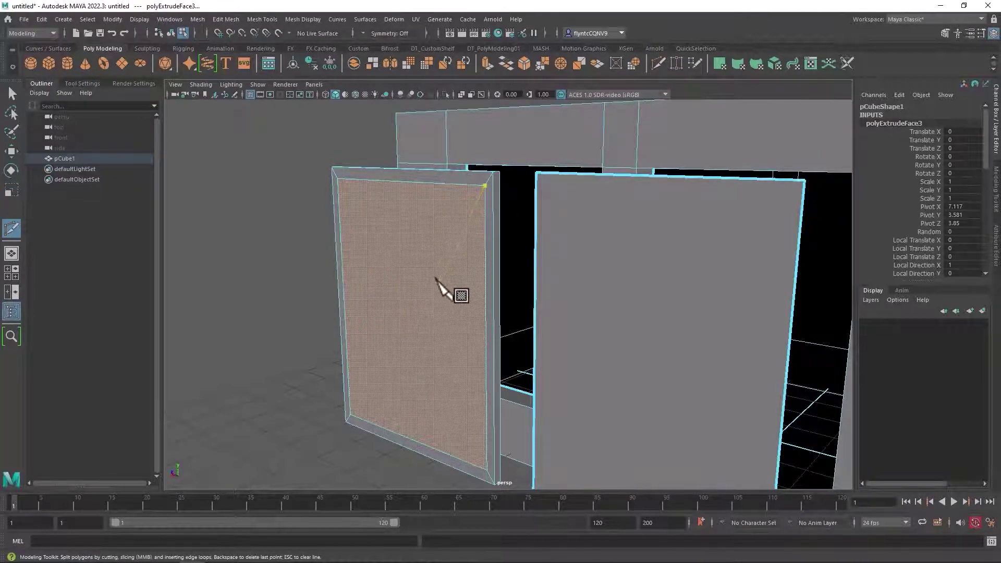
pyautogui.click(339, 228)
pyautogui.press('Escape')
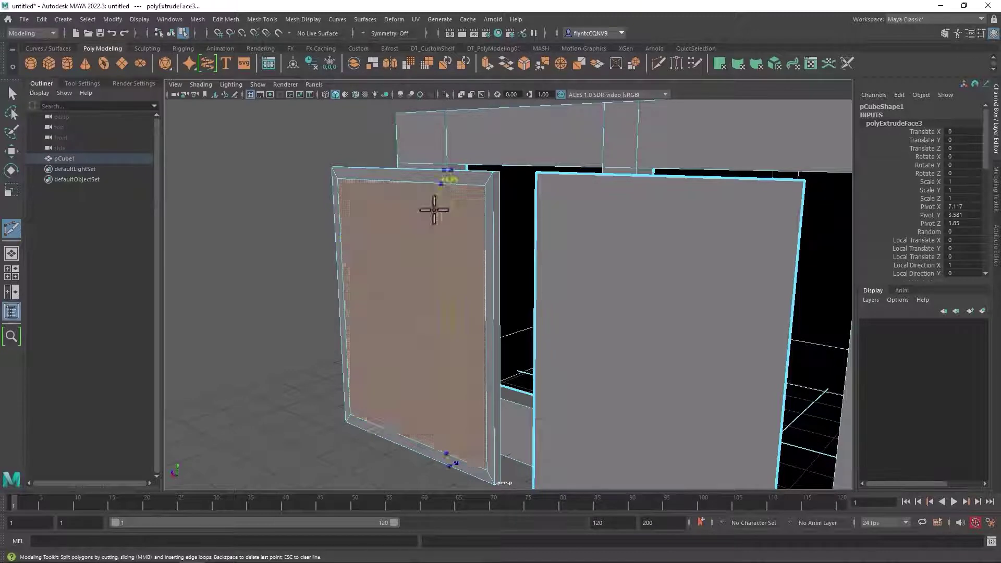
pyautogui.keyDown('alt'); pyautogui.moveTo(405, 174); pyautogui.dragTo(452, 182); pyautogui.keyUp('alt')
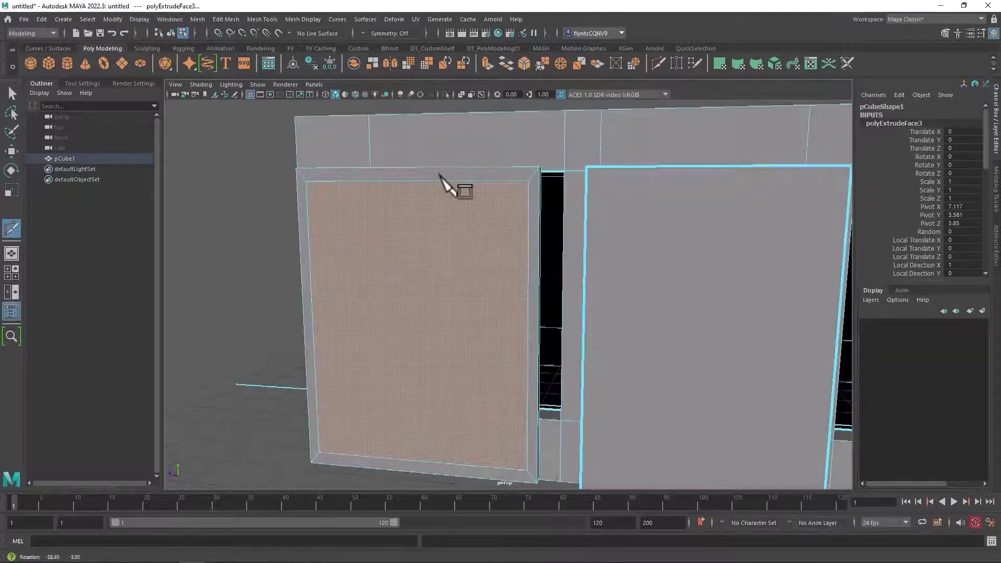
pyautogui.keyDown('ctrl'); pyautogui.click(377, 176); pyautogui.keyUp('ctrl')
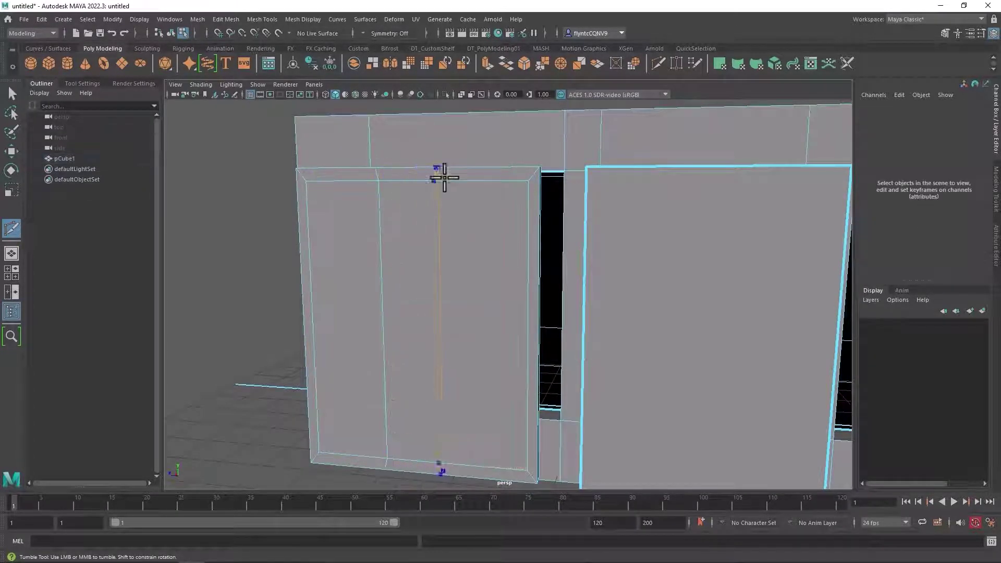
pyautogui.keyDown('ctrl'); pyautogui.click(453, 178); pyautogui.keyUp('ctrl')
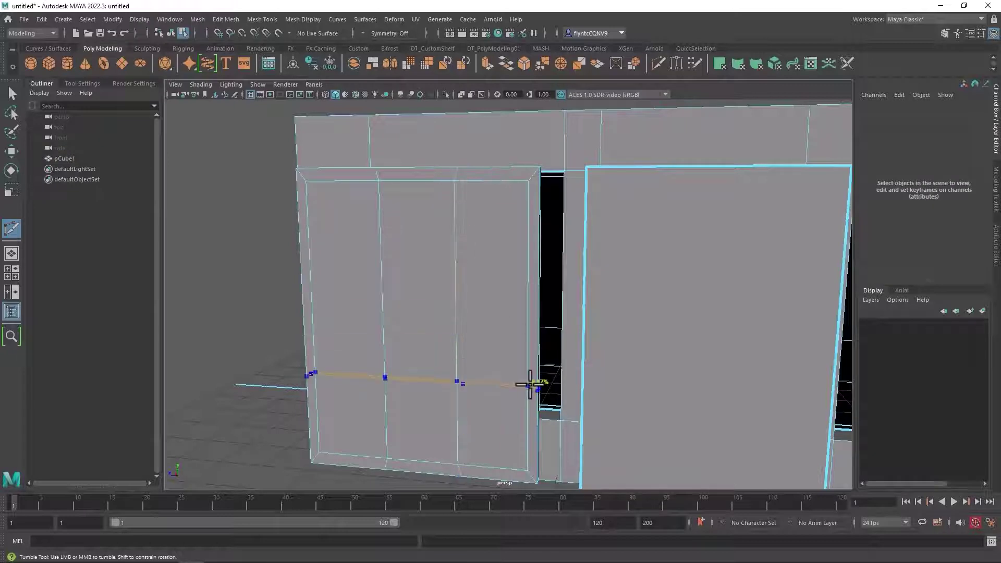
pyautogui.keyDown('ctrl'); pyautogui.click(508, 268); pyautogui.keyUp('ctrl')
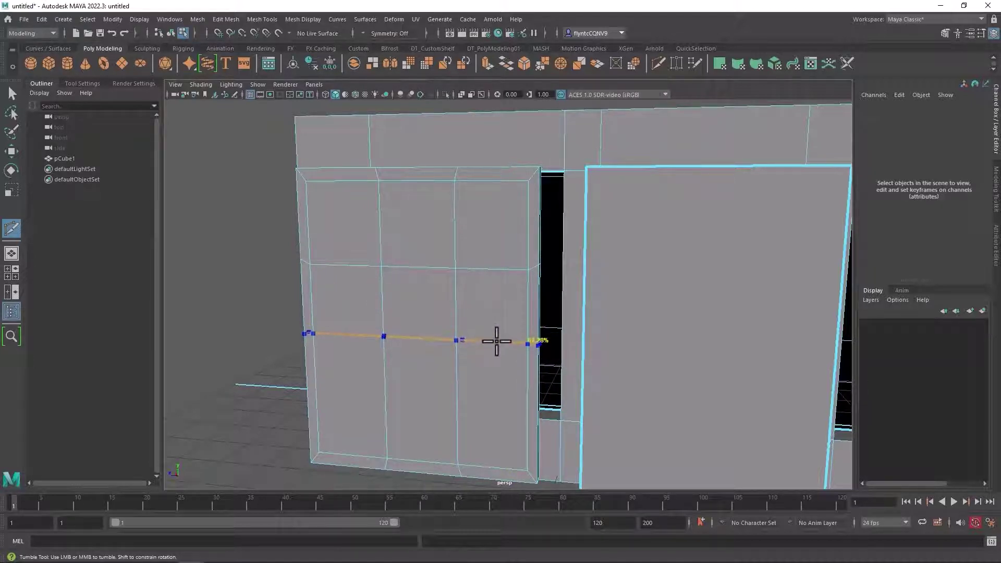
pyautogui.keyDown('ctrl'); pyautogui.click(496, 338); pyautogui.keyUp('ctrl')
pyautogui.keyDown('ctrl'); pyautogui.click(495, 401); pyautogui.keyUp('ctrl')
pyautogui.keyDown('alt'); pyautogui.moveTo(495, 402); pyautogui.dragTo(547, 299); pyautogui.keyUp('alt')
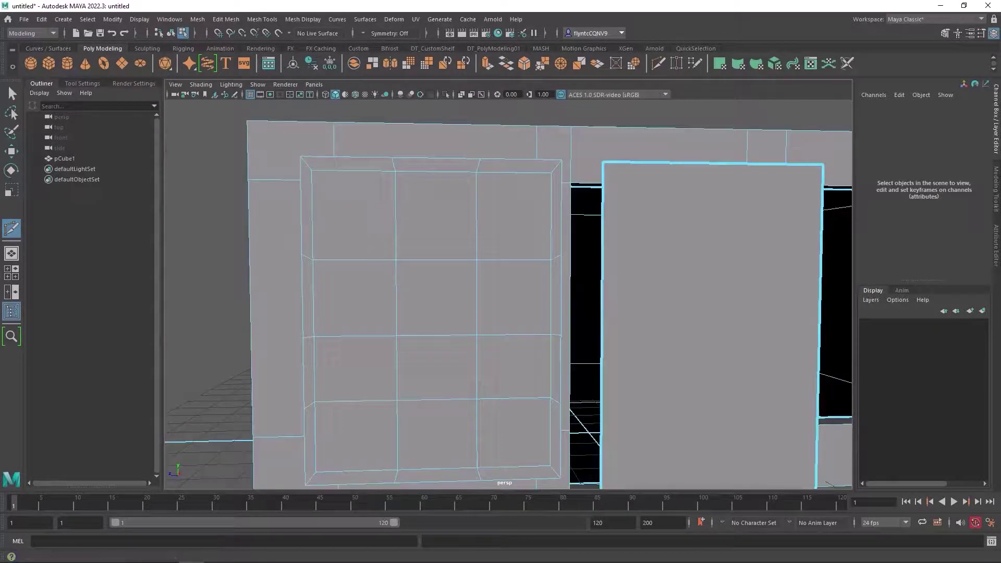
# Move the window panel's upper and middle horizontal edge loops slightly up and the lower loop slightly down
pyautogui.click(12, 152)
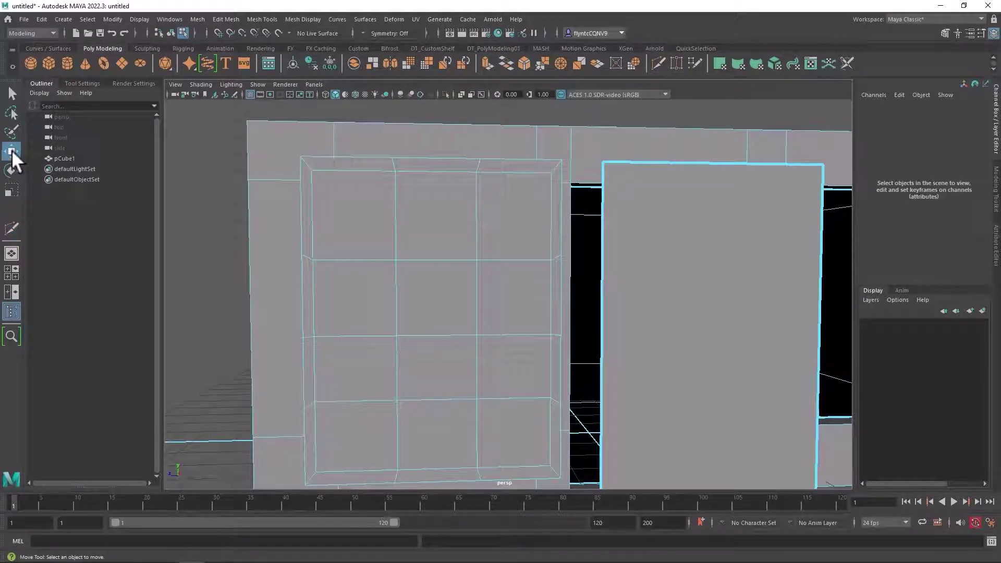
pyautogui.moveTo(432, 242); pyautogui.dragTo(433, 213, button='right')
pyautogui.doubleClick(436, 259)
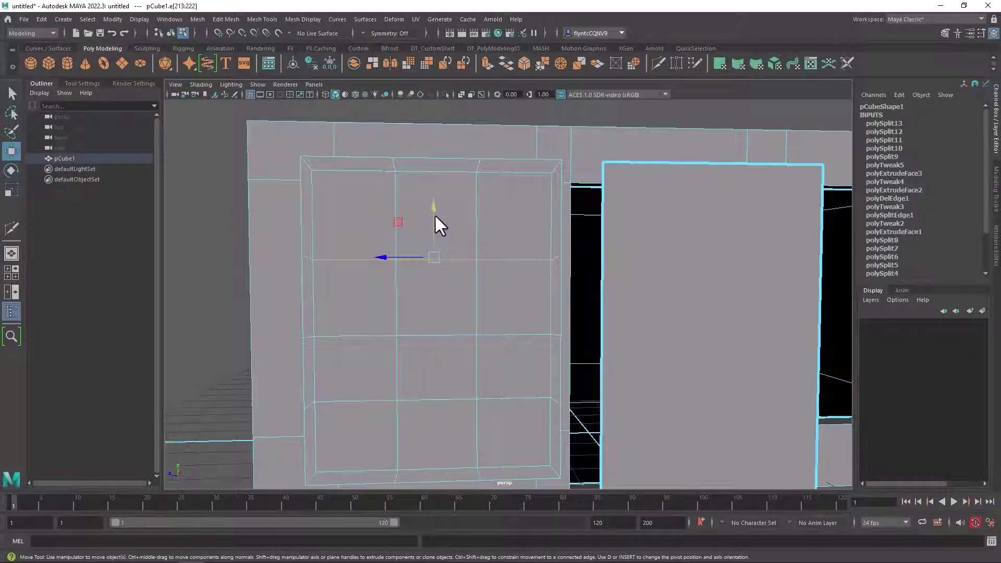
pyautogui.doubleClick(440, 336)
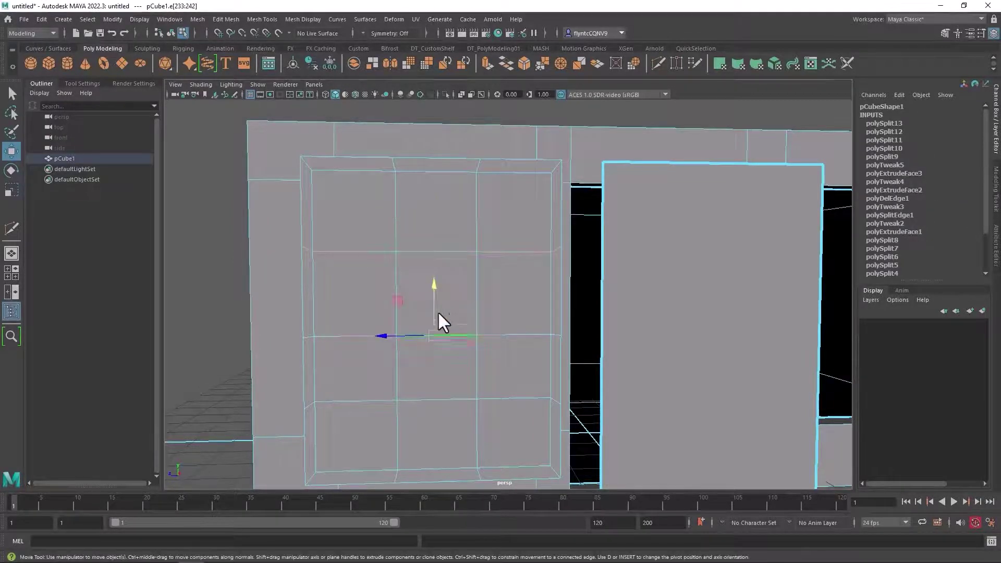
pyautogui.moveTo(430, 298); pyautogui.dragTo(428, 290)
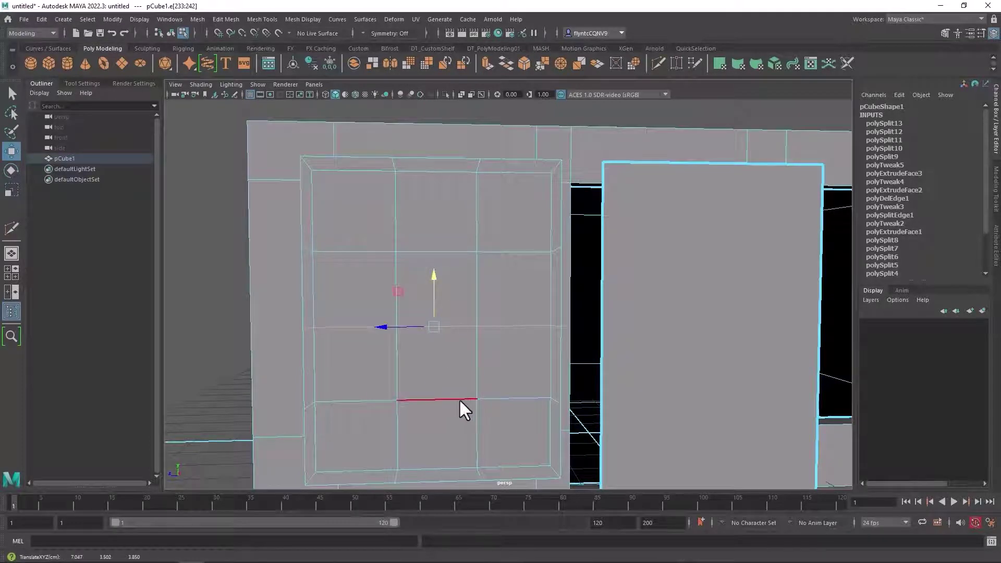
pyautogui.click(459, 399)
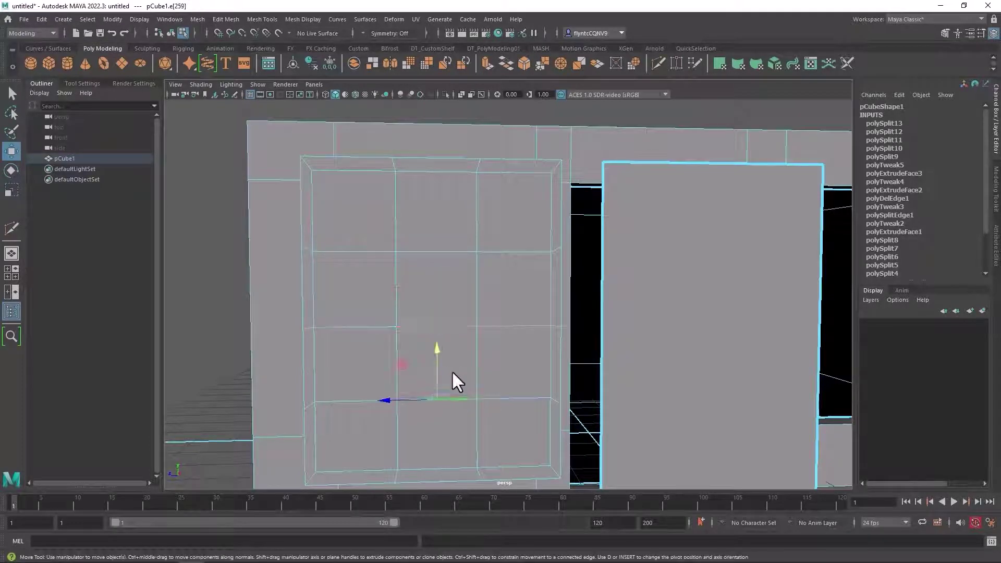
pyautogui.doubleClick(467, 399)
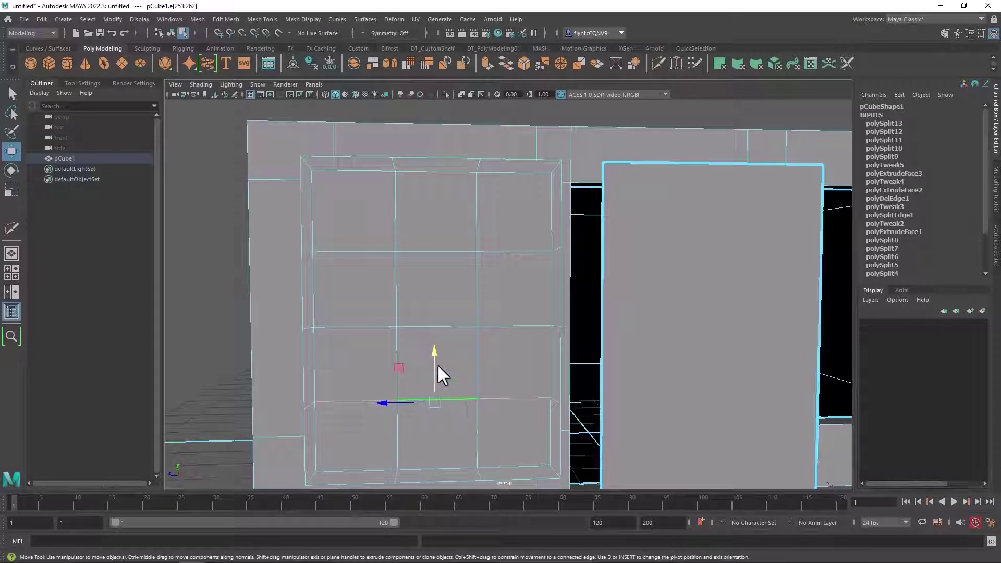
pyautogui.moveTo(436, 364); pyautogui.dragTo(436, 365)
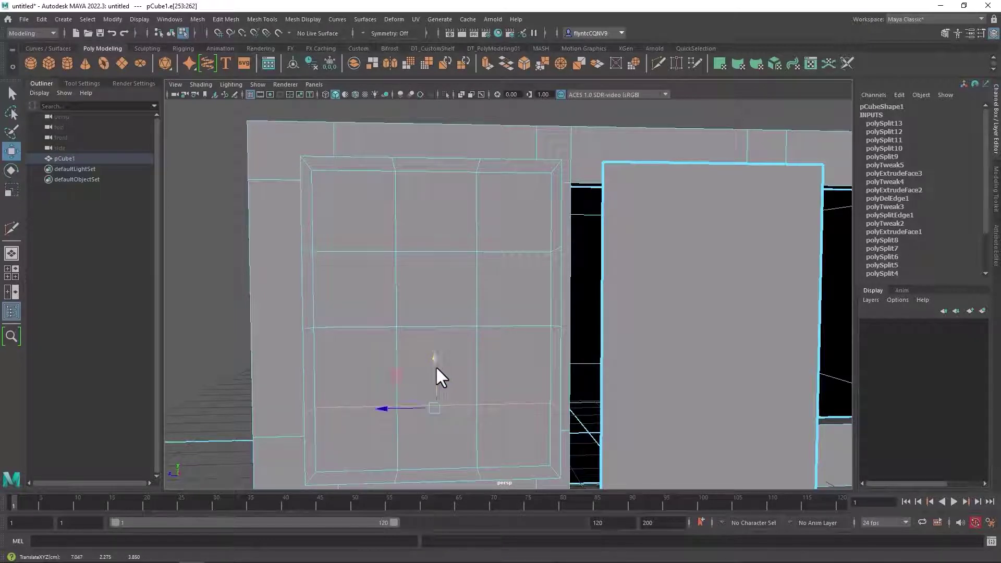
# Fine-tune the heights of the window panel's horizontal edge loops so the rows of panes are evenly spaced
pyautogui.doubleClick(456, 326)
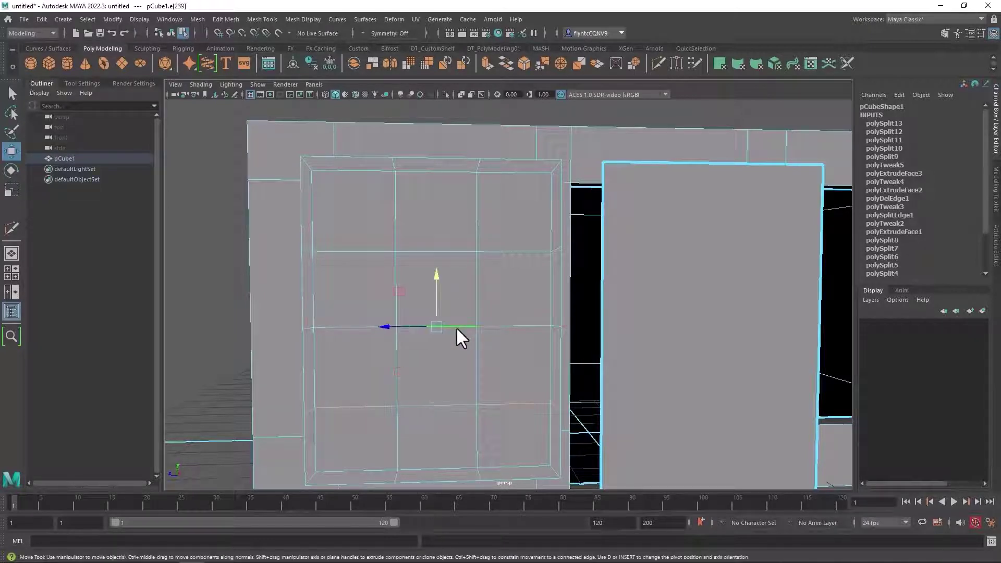
pyautogui.doubleClick(449, 251)
pyautogui.click(527, 327)
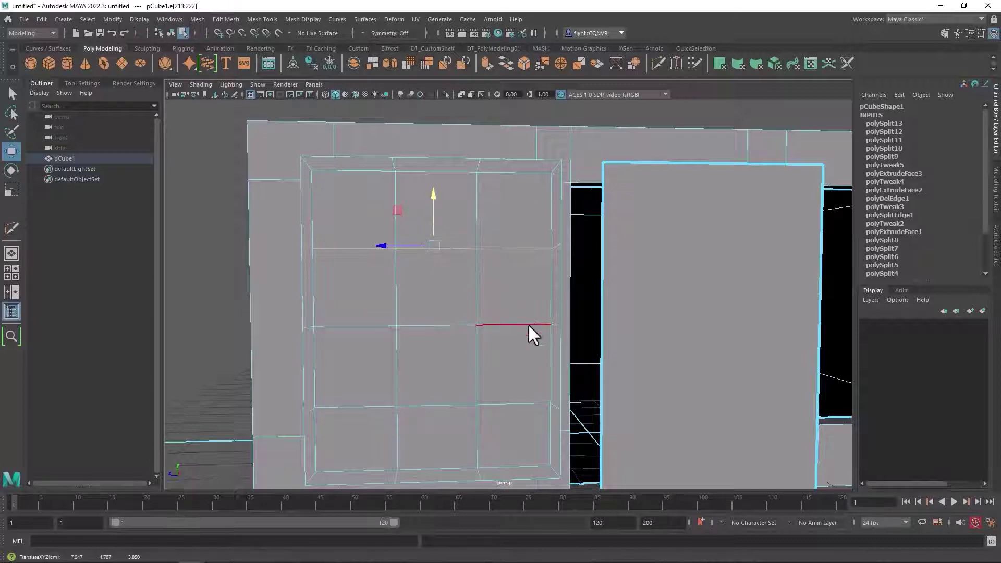
pyautogui.click(477, 367)
pyautogui.keyDown('alt'); pyautogui.moveTo(483, 371); pyautogui.dragTo(467, 375); pyautogui.keyUp('alt')
pyautogui.keyDown('alt'); pyautogui.moveTo(467, 376); pyautogui.dragTo(468, 301, button='middle'); pyautogui.keyUp('alt')
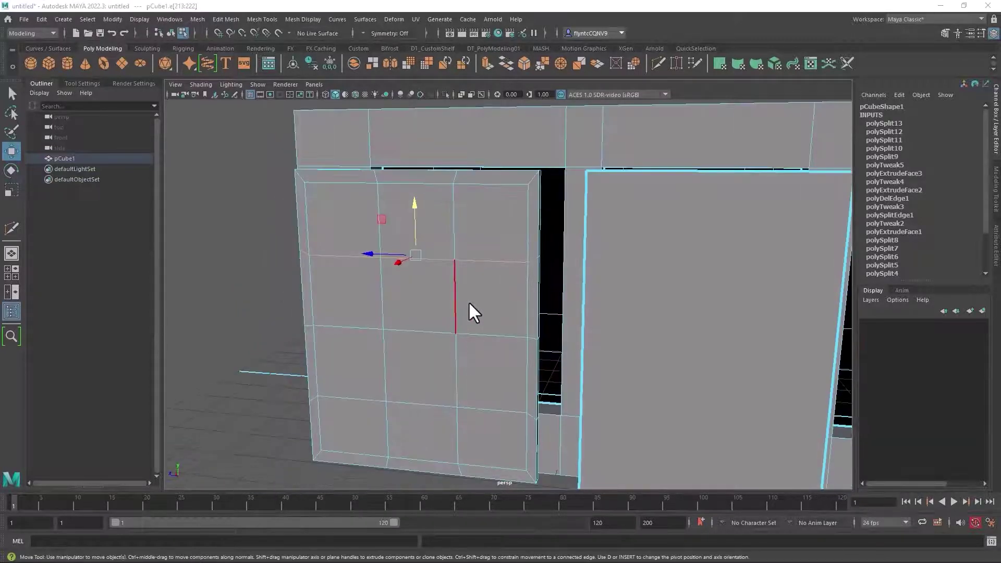
pyautogui.doubleClick(439, 406)
pyautogui.click(421, 246)
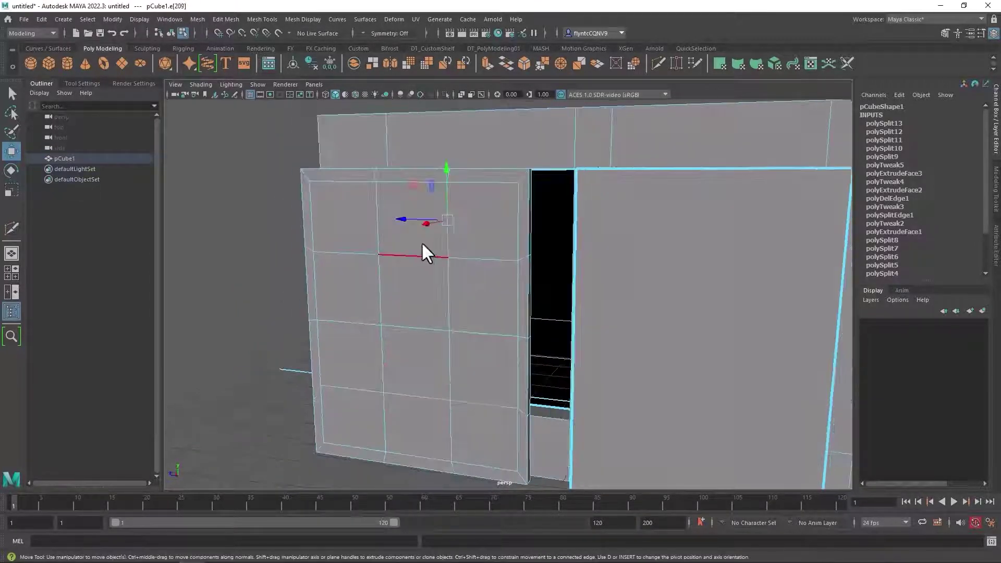
# Select all twelve pane faces in the grid on the left window panel
pyautogui.moveTo(422, 243); pyautogui.dragTo(424, 273, button='right')
pyautogui.click(367, 228)
pyautogui.keyDown('shift'); pyautogui.click(430, 221); pyautogui.keyUp('shift')
pyautogui.keyDown('shift'); pyautogui.click(472, 230); pyautogui.keyUp('shift')
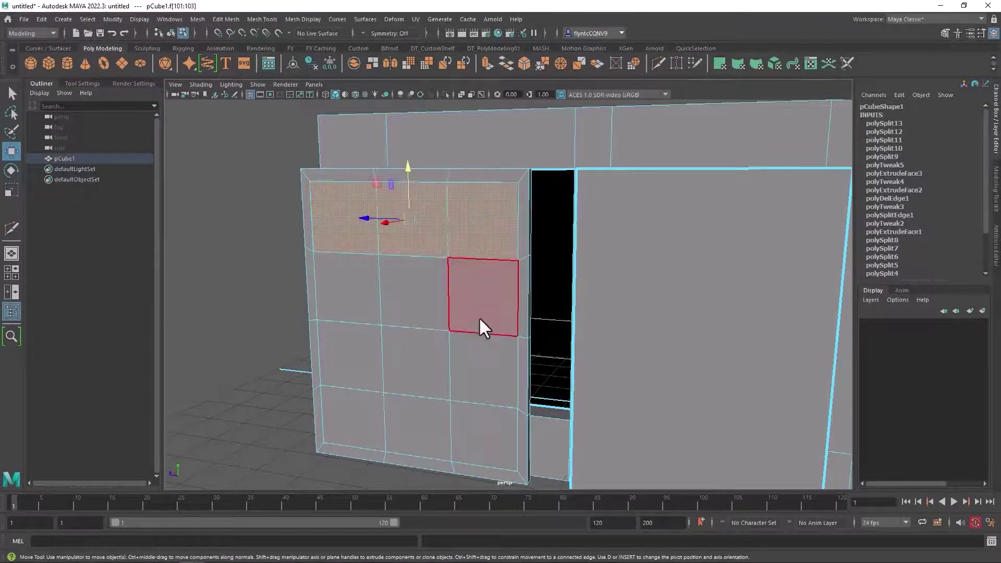
pyautogui.keyDown('shift'); pyautogui.click(478, 317); pyautogui.keyUp('shift')
pyautogui.keyDown('shift'); pyautogui.click(403, 291); pyautogui.keyUp('shift')
pyautogui.keyDown('shift'); pyautogui.click(358, 292); pyautogui.keyUp('shift')
pyautogui.keyDown('shift'); pyautogui.click(359, 339); pyautogui.keyUp('shift')
pyautogui.keyDown('shift'); pyautogui.click(430, 351); pyautogui.keyUp('shift')
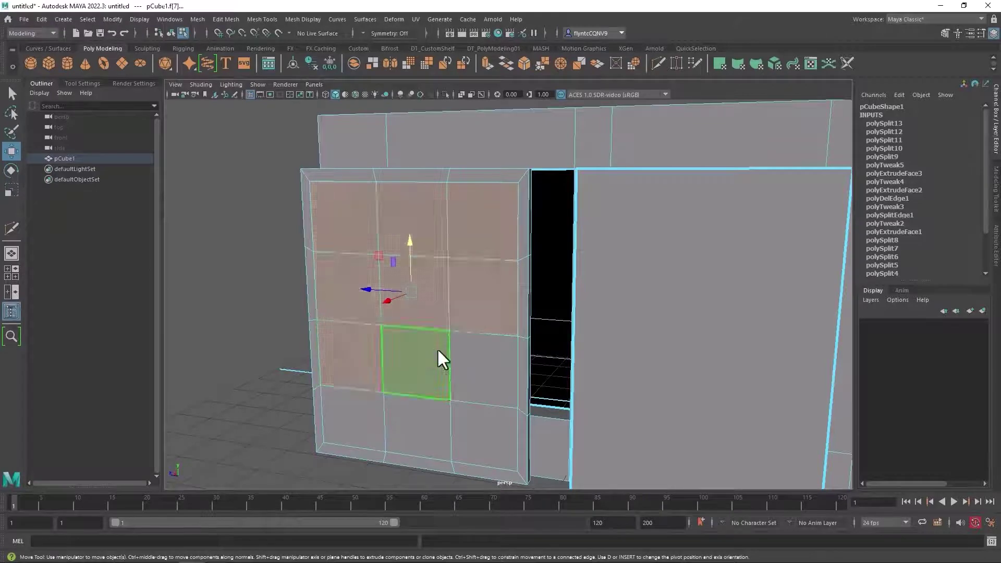
pyautogui.keyDown('shift'); pyautogui.click(477, 367); pyautogui.keyUp('shift')
pyautogui.keyDown('shift'); pyautogui.click(472, 419); pyautogui.keyUp('shift')
pyautogui.keyDown('shift'); pyautogui.click(425, 423); pyautogui.keyUp('shift')
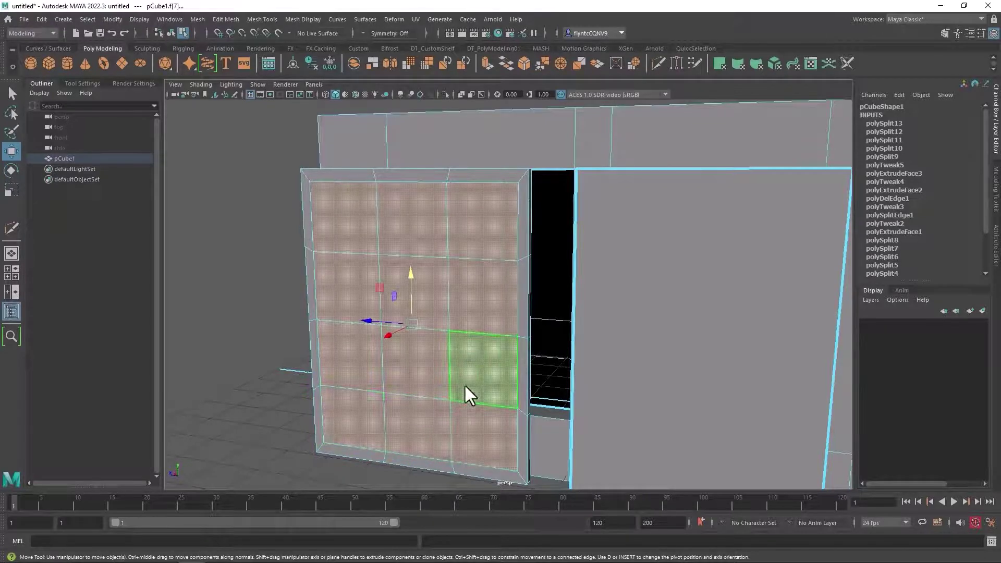
pyautogui.moveTo(464, 384)
pyautogui.keyDown('alt'); pyautogui.mouseDown()
pyautogui.moveTo(444, 383)
pyautogui.moveTo(458, 380)
pyautogui.mouseUp(); pyautogui.keyUp('alt')
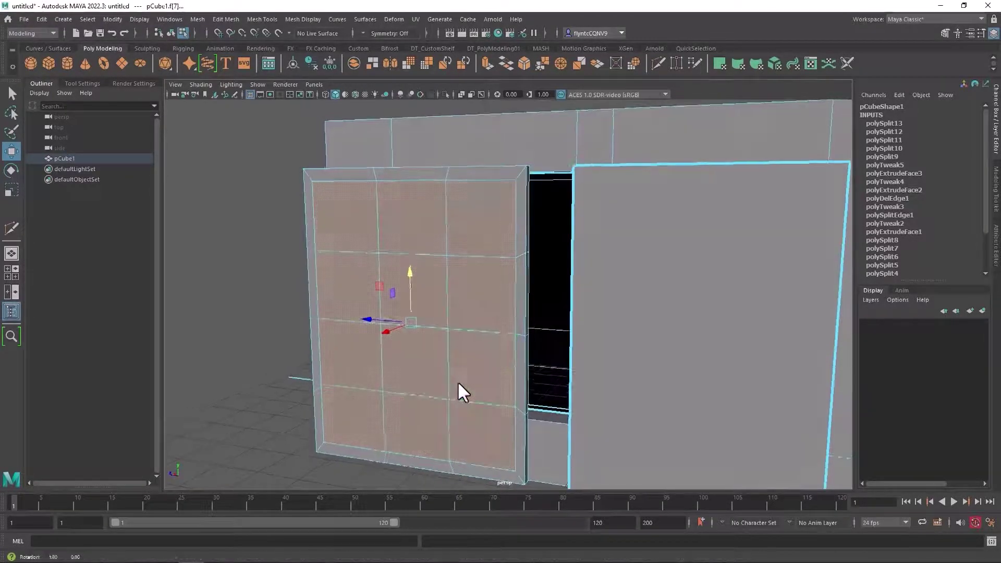
# Extrude the selected pane faces individually with Keep Faces Together off and an offset of 0.05
pyautogui.keyDown('shift'); pyautogui.rightClick(401, 212); pyautogui.keyUp('shift')
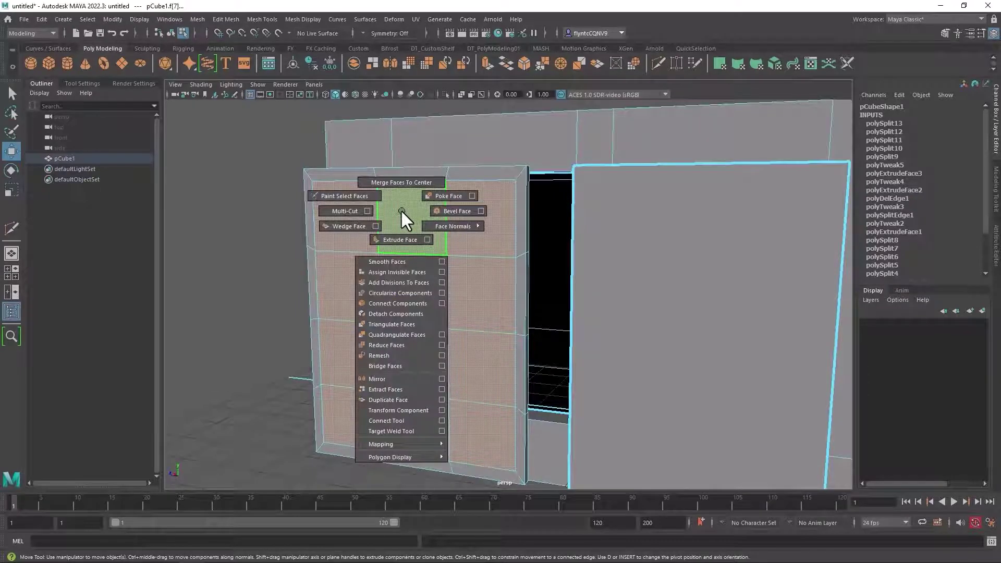
pyautogui.click(397, 238)
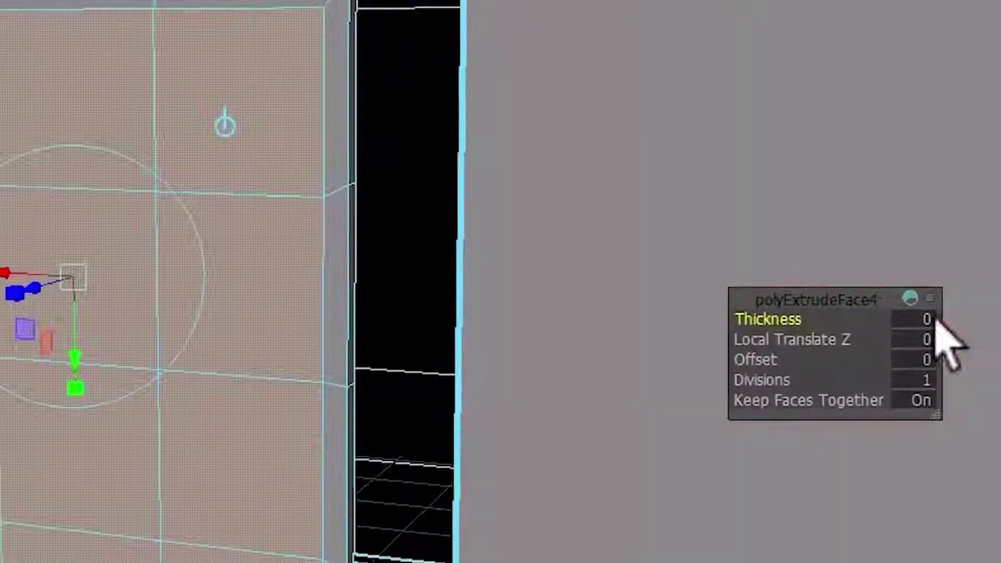
pyautogui.click(922, 406)
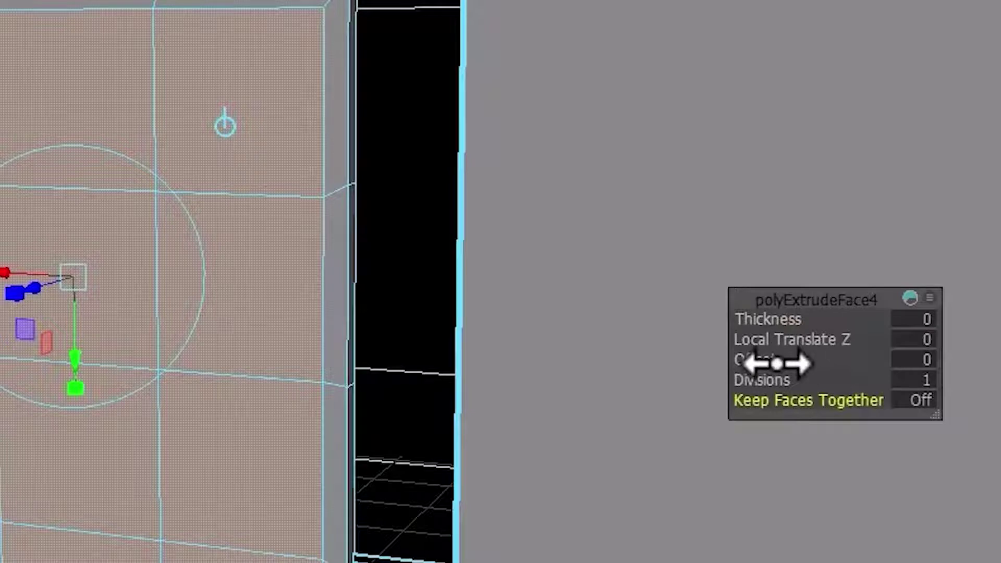
pyautogui.moveTo(776, 363); pyautogui.dragTo(760, 359)
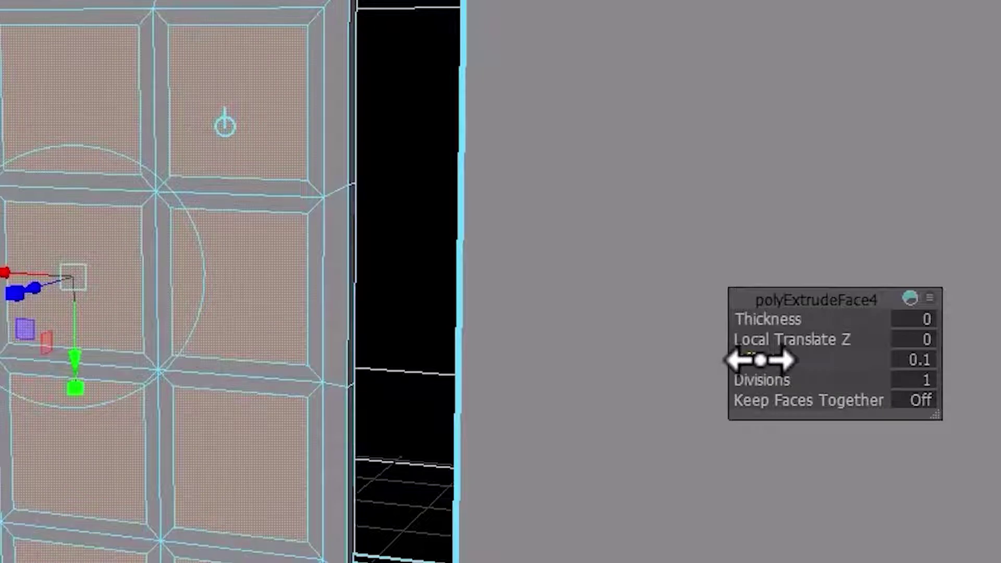
pyautogui.click(914, 360)
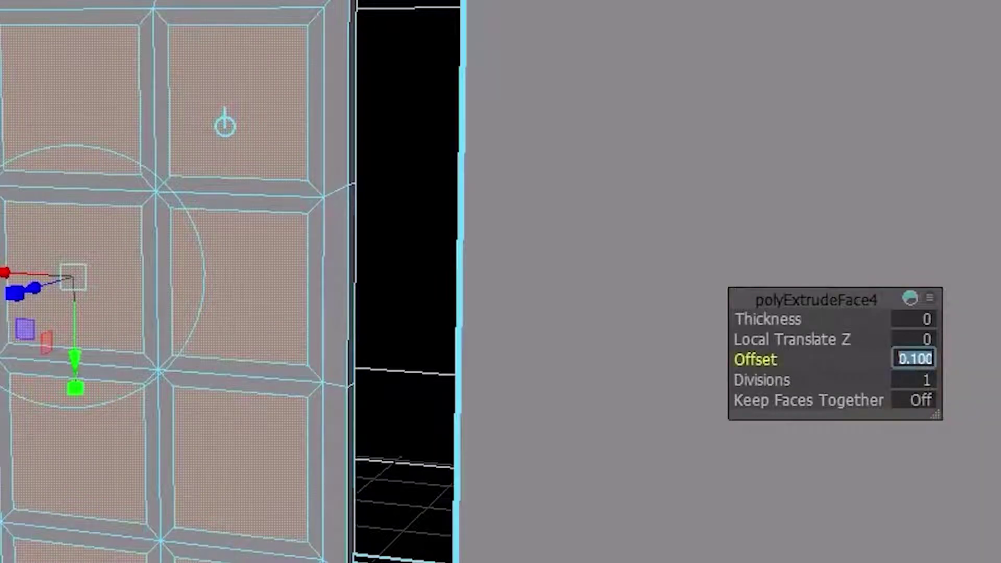
pyautogui.write('.05')
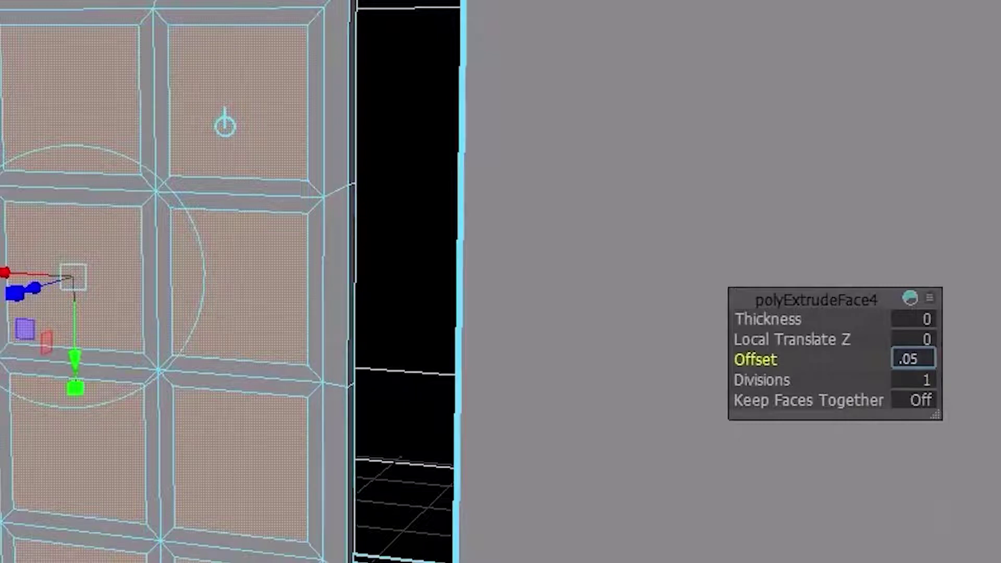
pyautogui.press('Return')
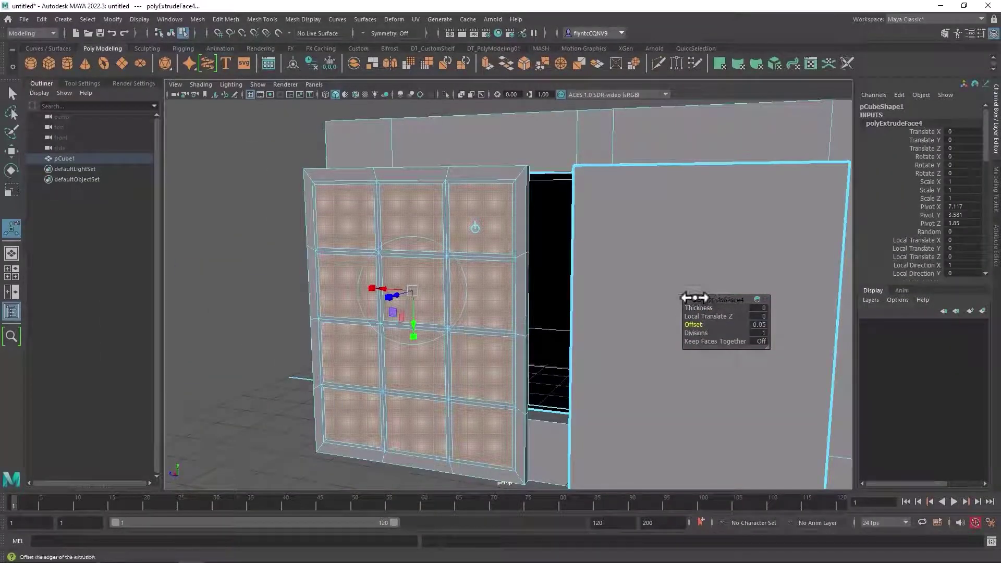
pyautogui.click(13, 92)
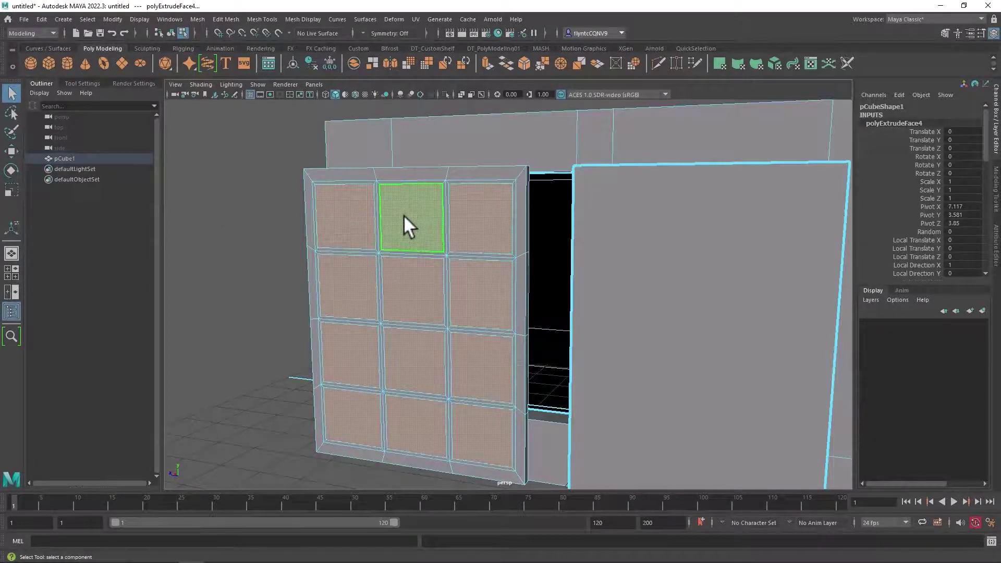
# Extrude the twelve inset pane faces again with an offset of 0.07
pyautogui.keyDown('shift'); pyautogui.moveTo(404, 215); pyautogui.dragTo(403, 241, button='right'); pyautogui.keyUp('shift')
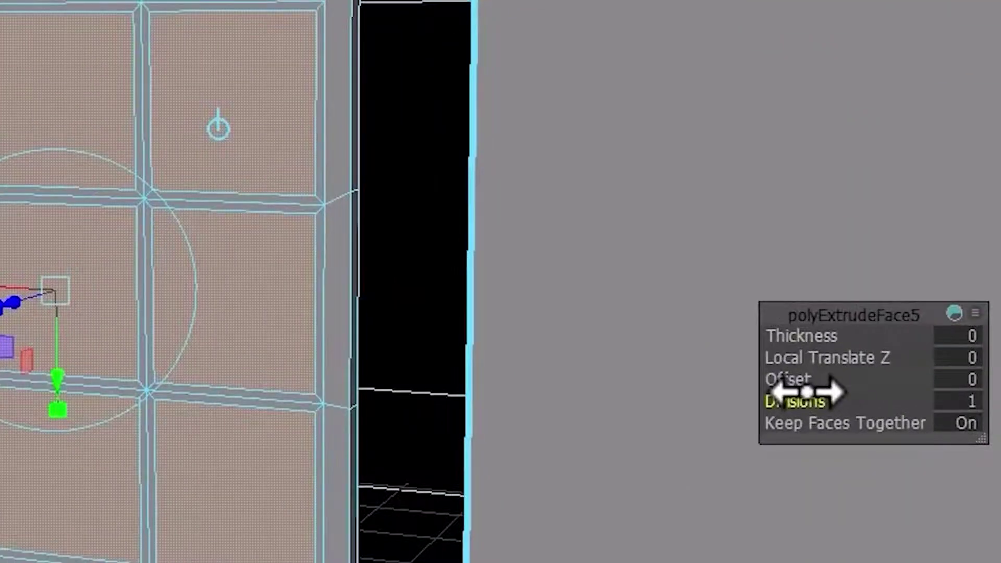
pyautogui.moveTo(786, 377); pyautogui.dragTo(789, 380)
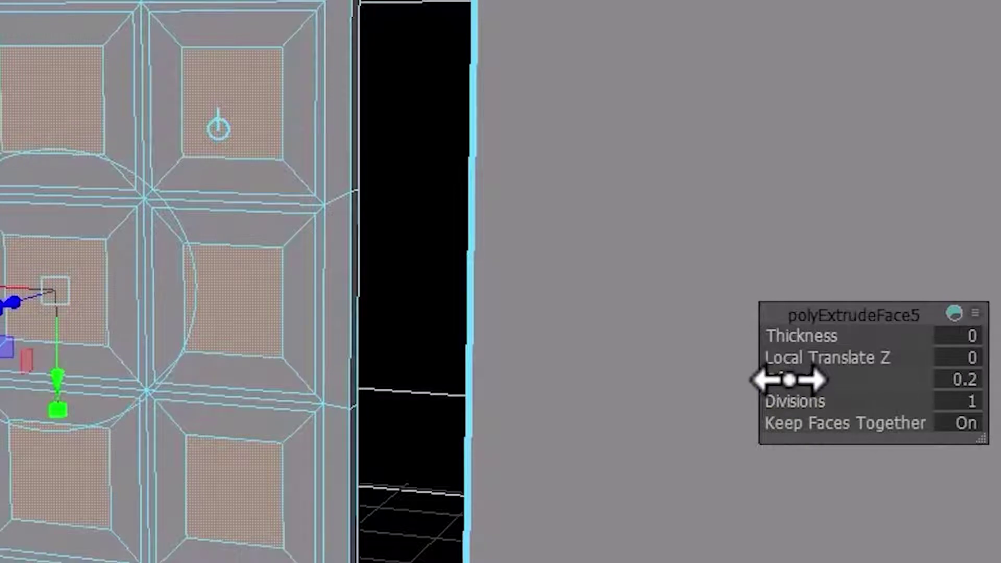
pyautogui.click(965, 379)
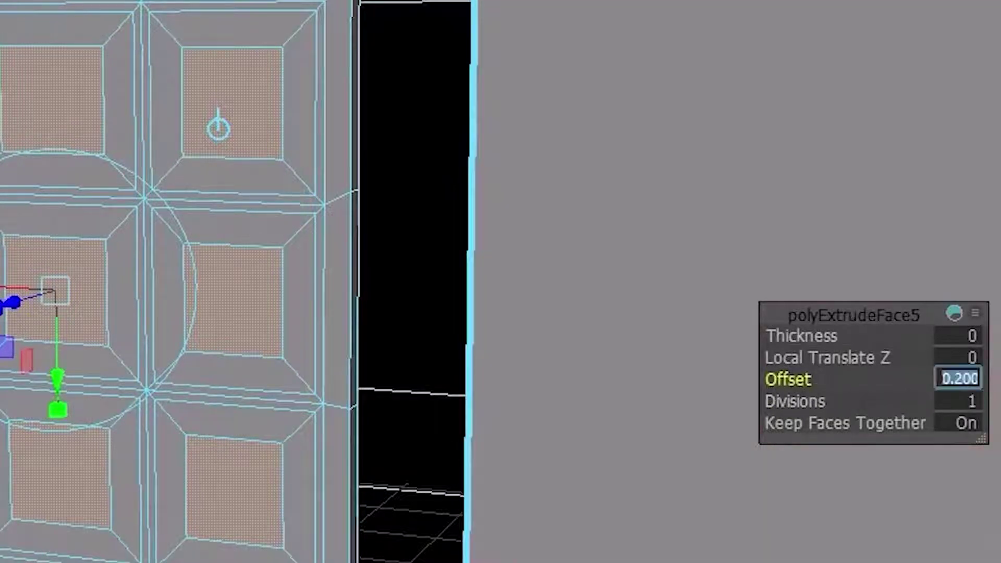
pyautogui.write('.1')
pyautogui.press('Return')
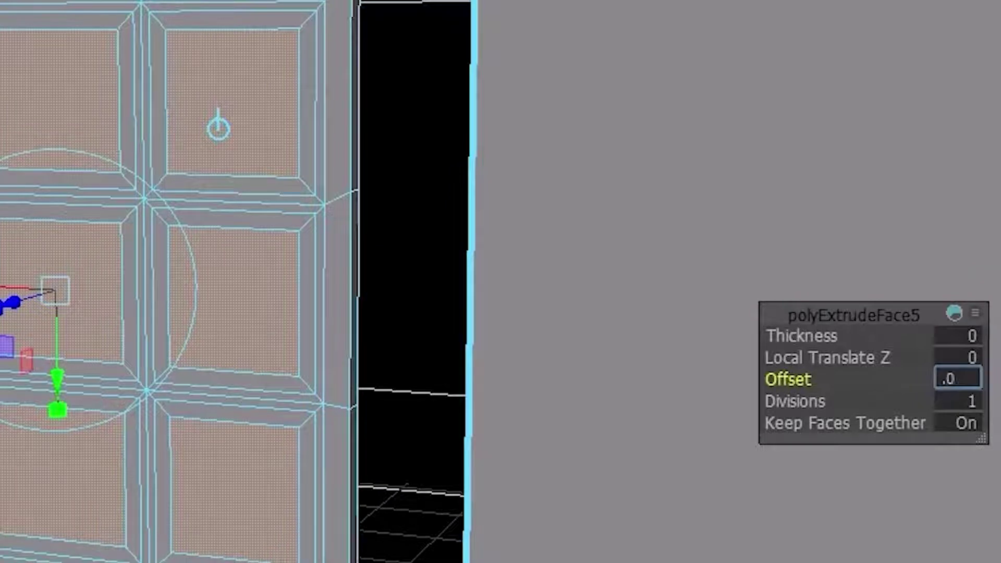
pyautogui.write('.07')
pyautogui.press('Return')
# Push the newly extruded pane faces about 0.079 inward along local Z to recess the panes
pyautogui.keyDown('alt'); pyautogui.moveTo(331, 401); pyautogui.dragTo(197, 425); pyautogui.keyUp('alt')
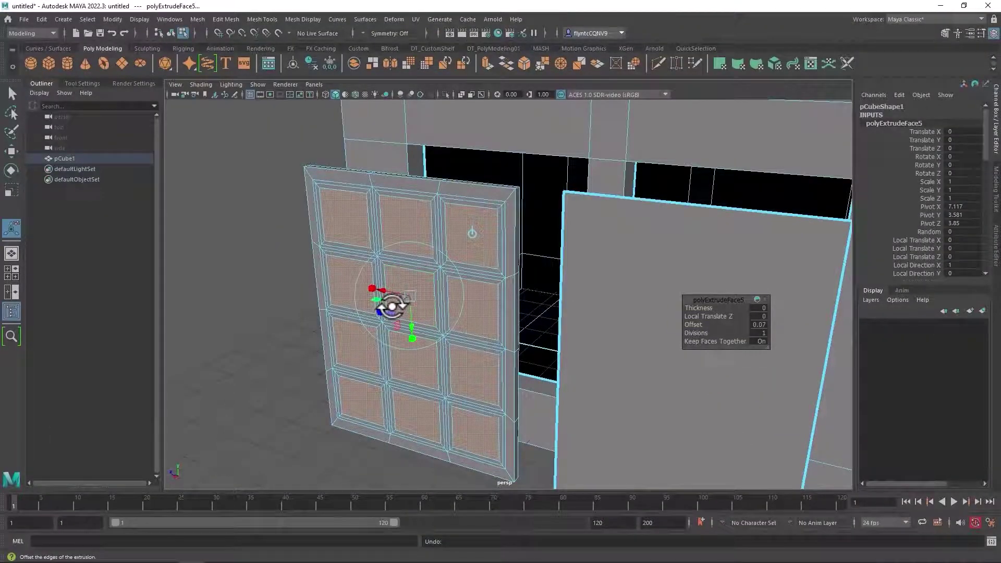
pyautogui.keyDown('alt'); pyautogui.moveTo(391, 306); pyautogui.dragTo(395, 304); pyautogui.keyUp('alt')
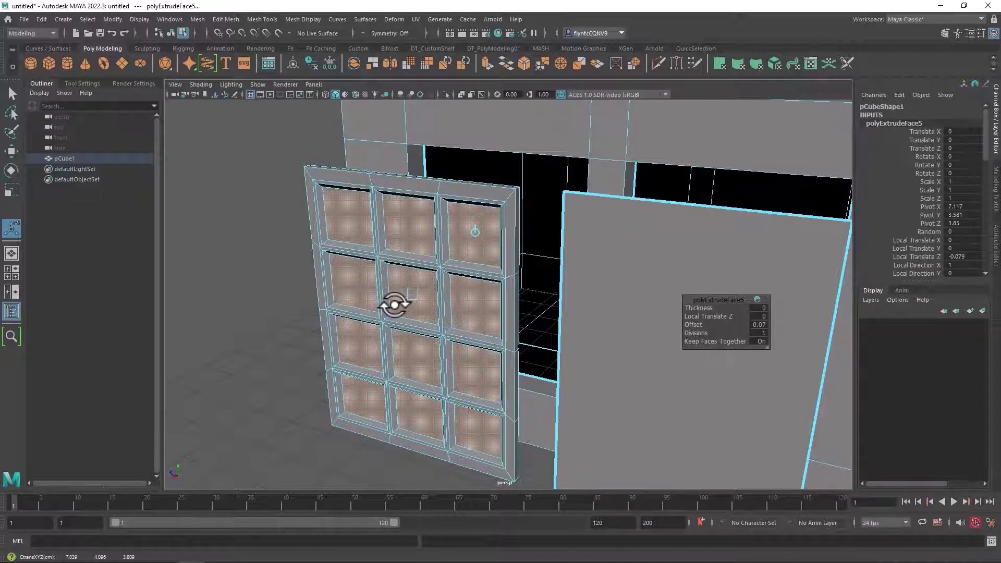
pyautogui.keyDown('alt'); pyautogui.moveTo(440, 346); pyautogui.dragTo(398, 308); pyautogui.keyUp('alt')
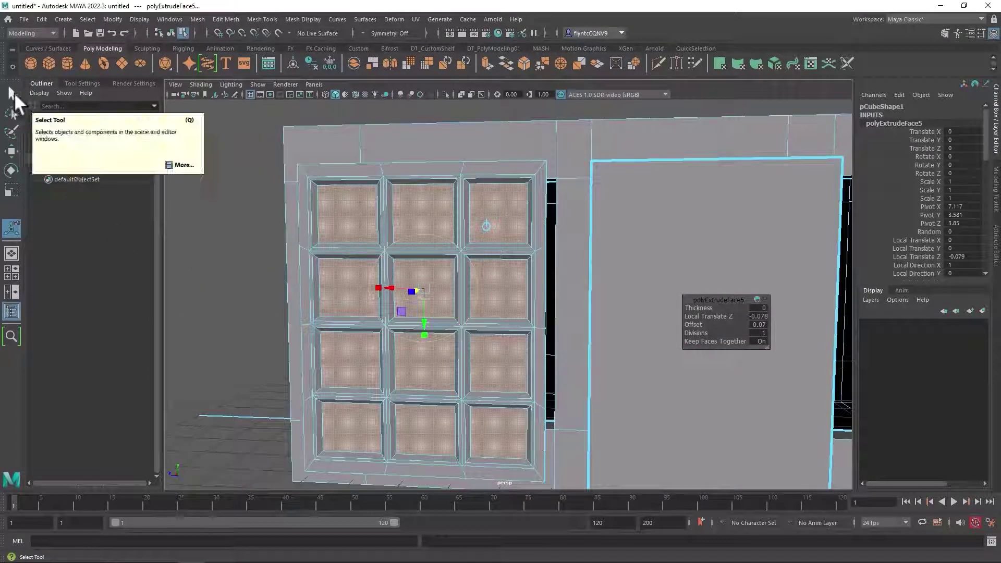
pyautogui.click(11, 92)
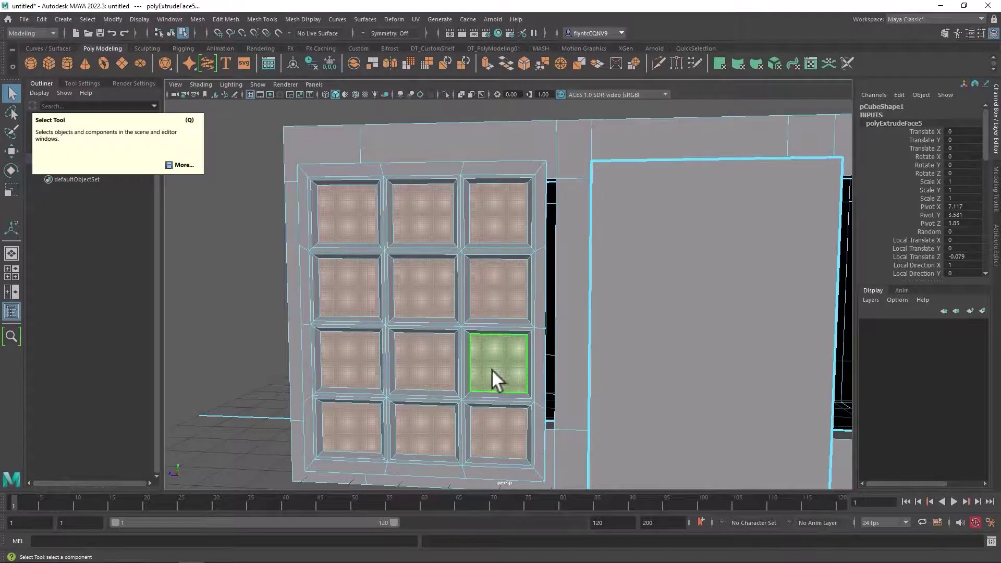
# Delete the loop of thin side faces around the left window panel's outer edge
pyautogui.keyDown('alt'); pyautogui.moveTo(492, 369); pyautogui.dragTo(463, 259); pyautogui.keyUp('alt')
pyautogui.rightClick(462, 169)
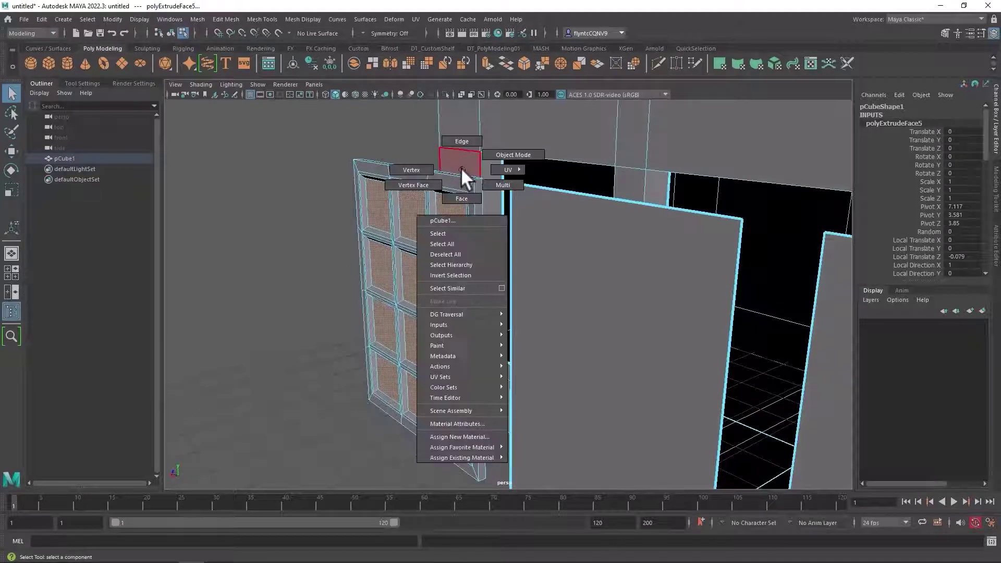
pyautogui.click(469, 190)
pyautogui.click(477, 203)
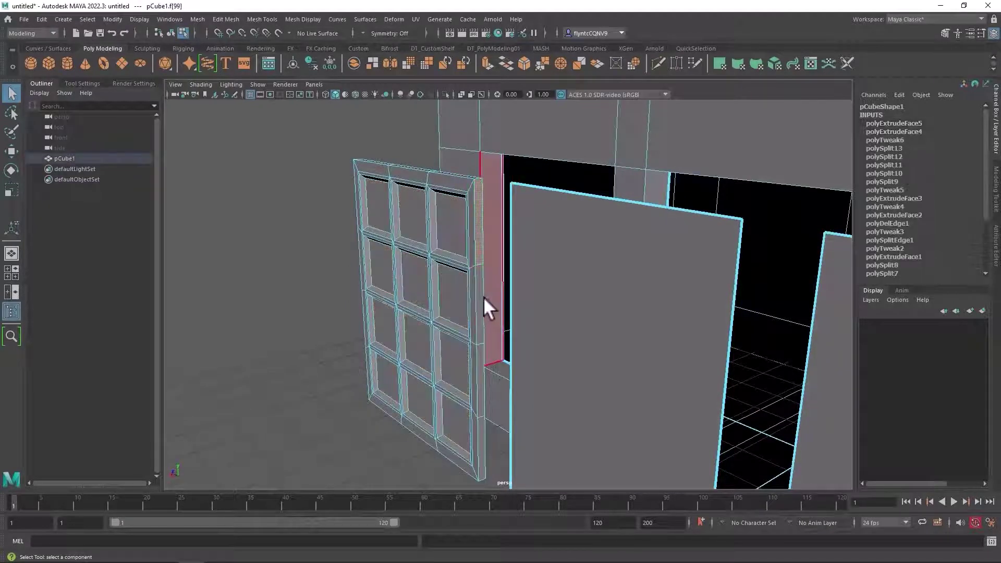
pyautogui.keyDown('shift'); pyautogui.click(478, 299); pyautogui.keyUp('shift')
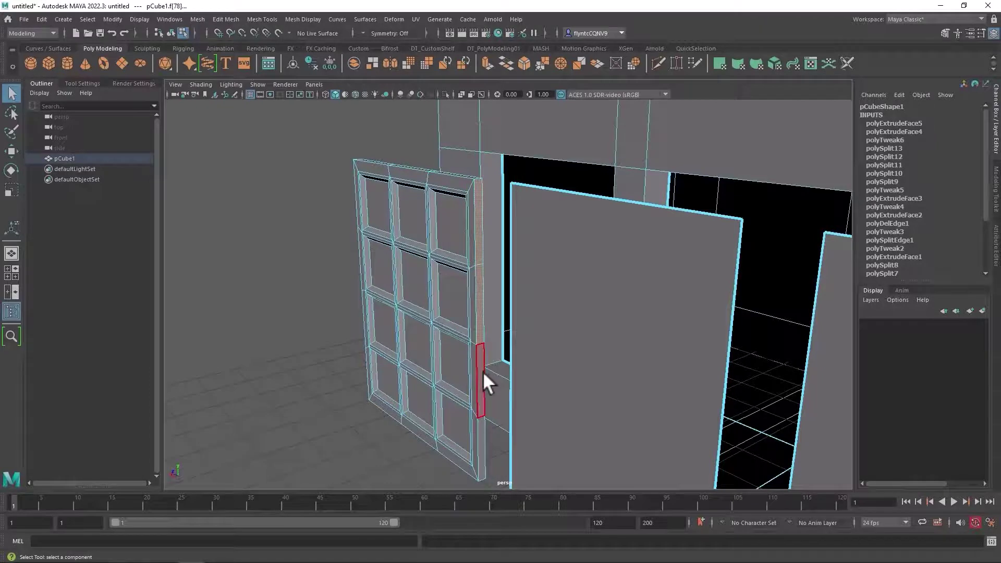
pyautogui.click(479, 219)
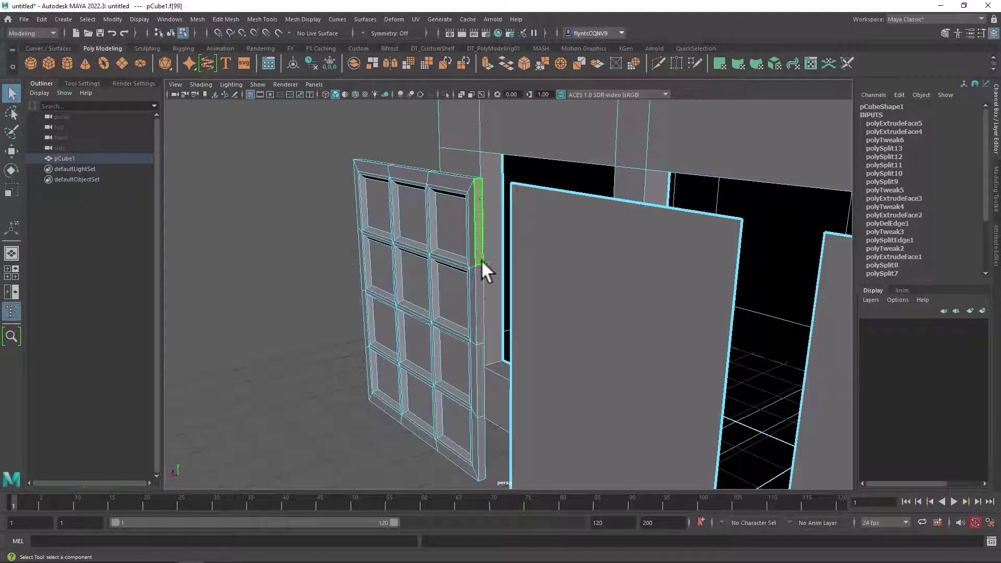
pyautogui.doubleClick(480, 296)
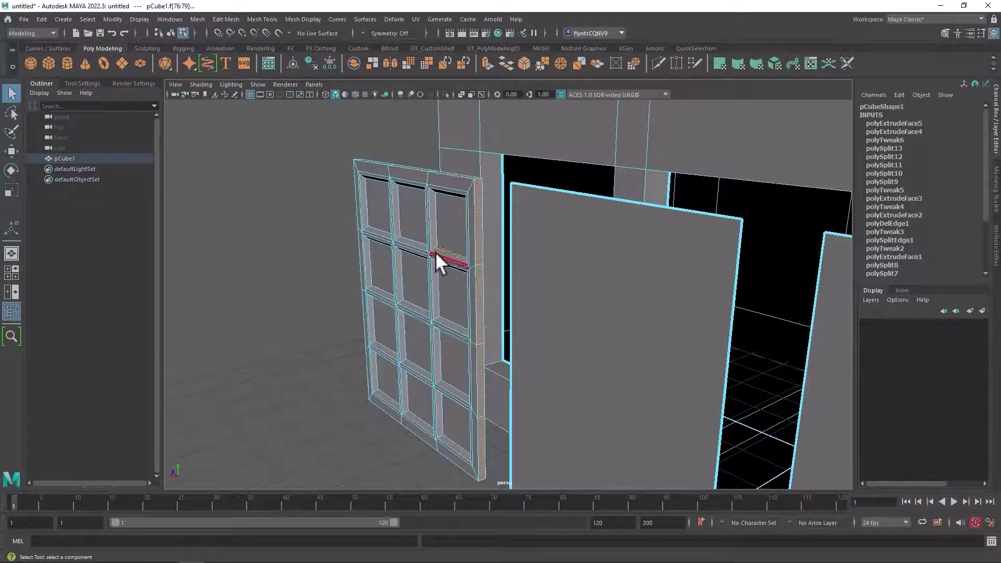
# Delete all the back faces of the left window panel, keeping only its detailed front
pyautogui.keyDown('alt'); pyautogui.moveTo(436, 251); pyautogui.dragTo(629, 239); pyautogui.keyUp('alt')
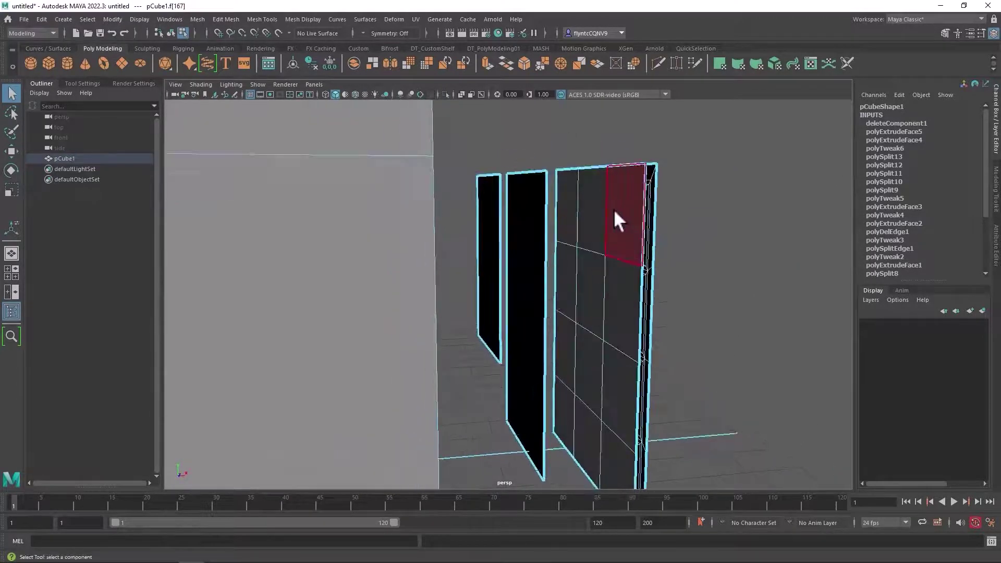
pyautogui.doubleClick(613, 205)
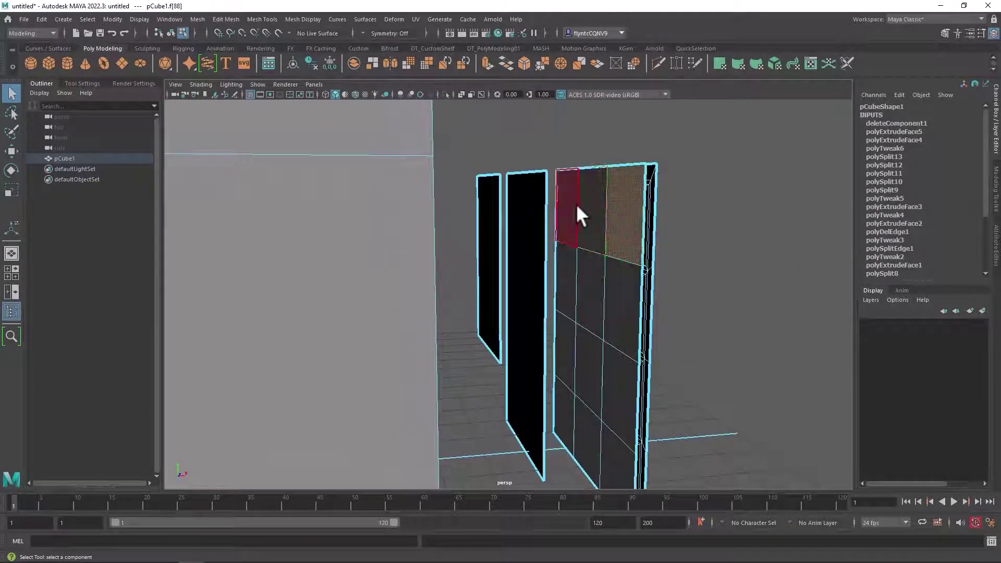
pyautogui.keyDown('shift'); pyautogui.doubleClick(610, 287); pyautogui.keyUp('shift')
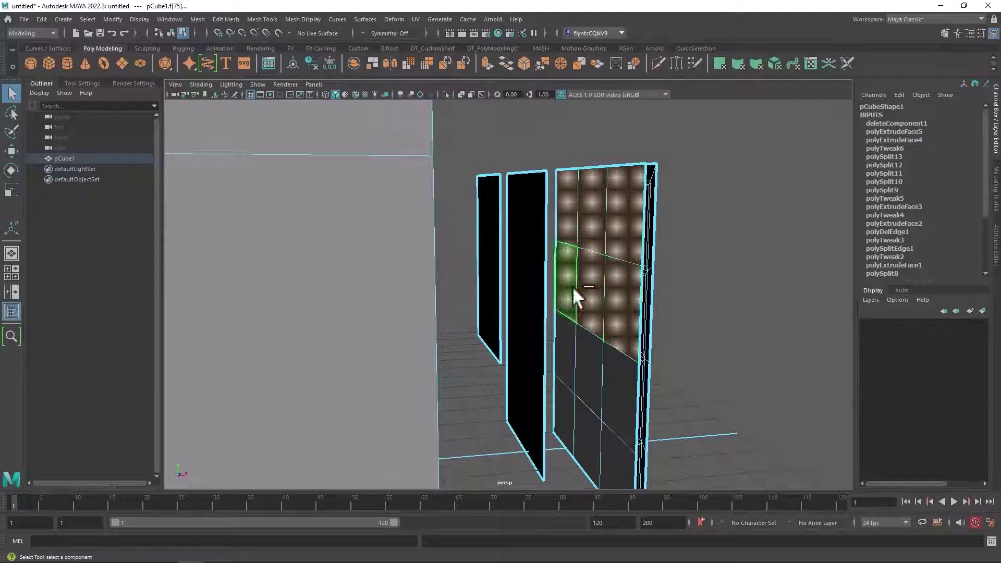
pyautogui.keyDown('shift'); pyautogui.doubleClick(596, 386); pyautogui.keyUp('shift')
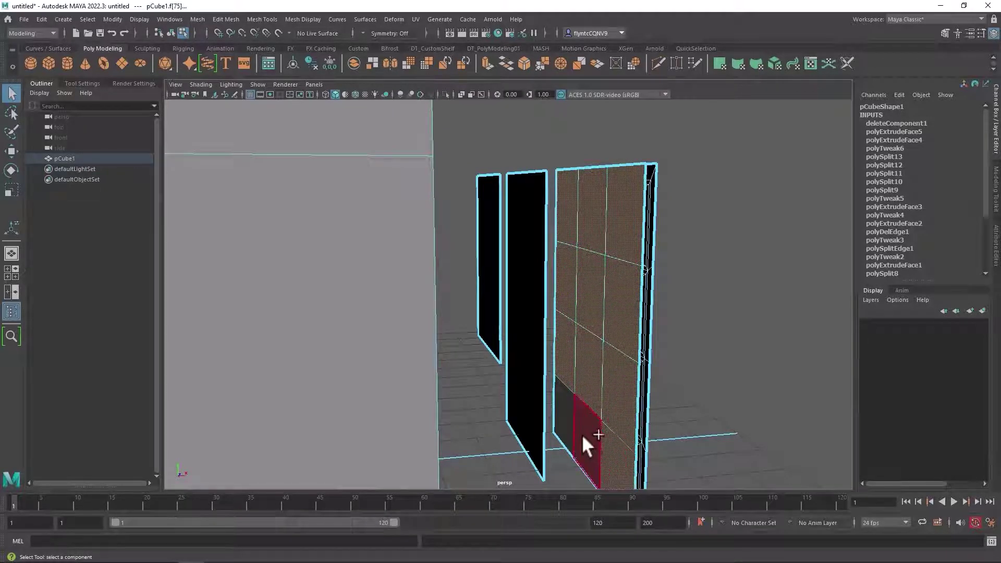
pyautogui.hotkey('ctrl', 'e')
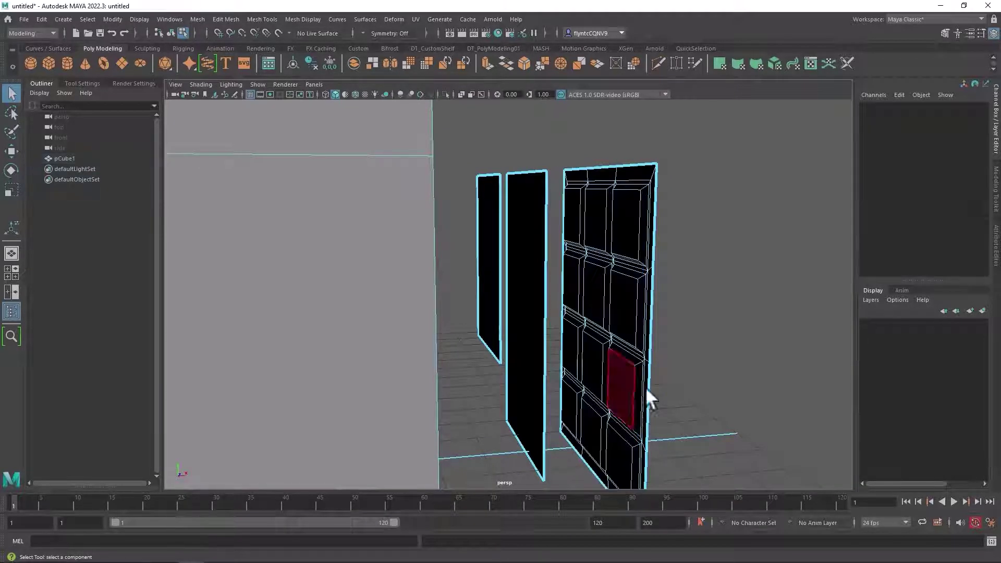
# Move the whole paned window panel back along X into the left window opening in the wall
pyautogui.keyDown('alt'); pyautogui.moveTo(740, 286); pyautogui.dragTo(474, 266); pyautogui.keyUp('alt')
pyautogui.rightClick(471, 254)
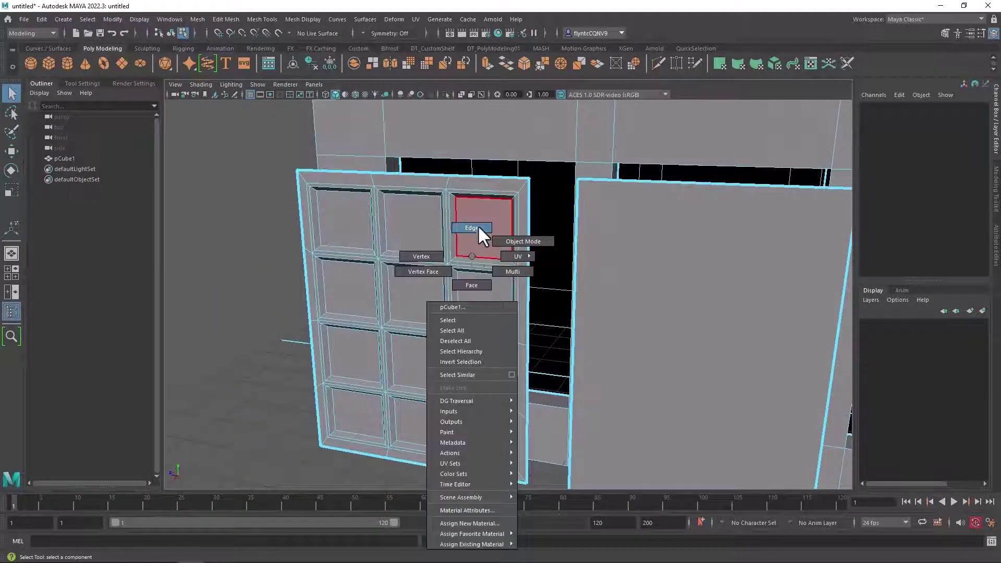
pyautogui.click(533, 243)
pyautogui.keyDown('alt'); pyautogui.moveTo(528, 288); pyautogui.dragTo(478, 292); pyautogui.keyUp('alt')
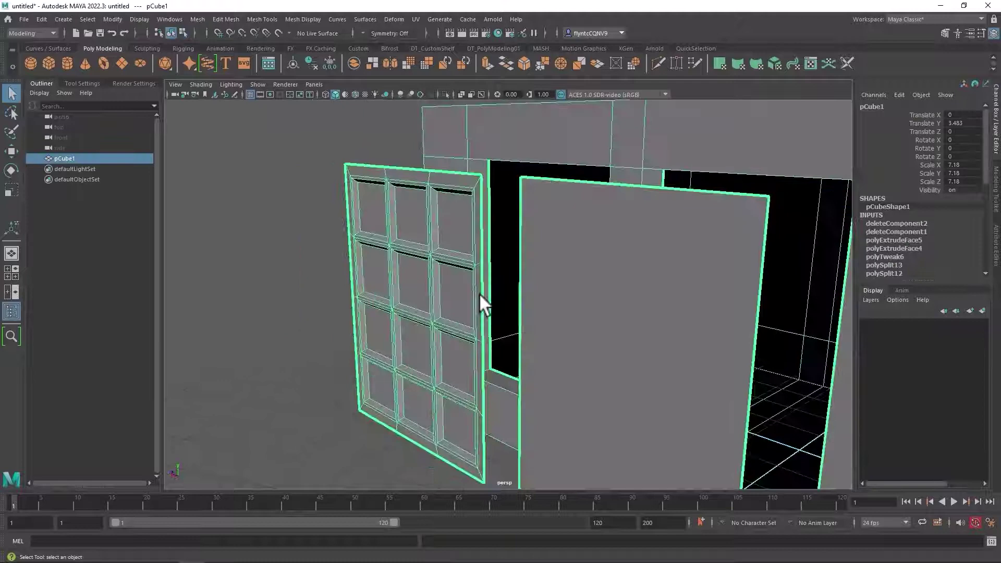
pyautogui.click(11, 152)
pyautogui.keyDown('alt'); pyautogui.moveTo(320, 302); pyautogui.dragTo(317, 264); pyautogui.keyUp('alt')
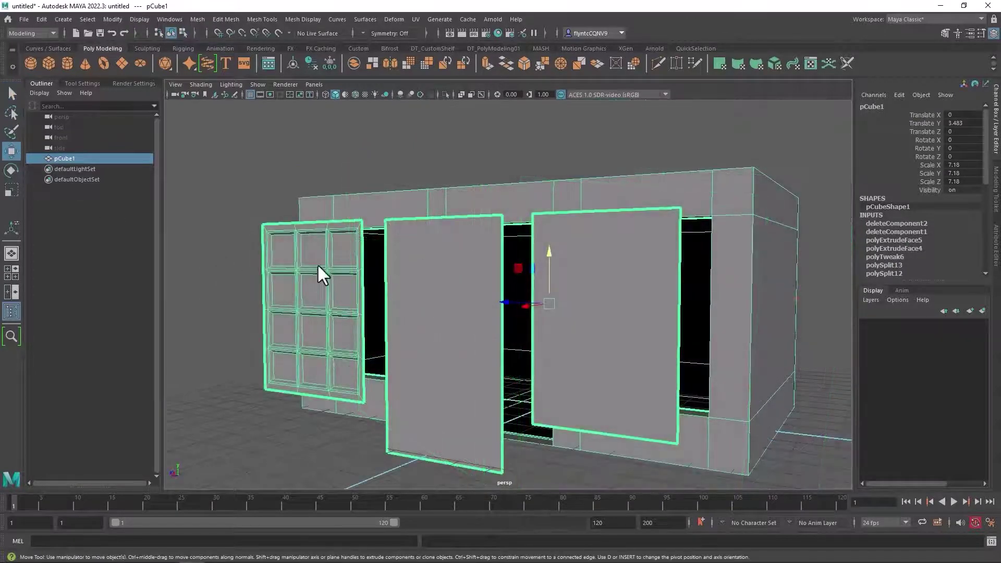
pyautogui.rightClick(315, 291)
pyautogui.click(315, 293)
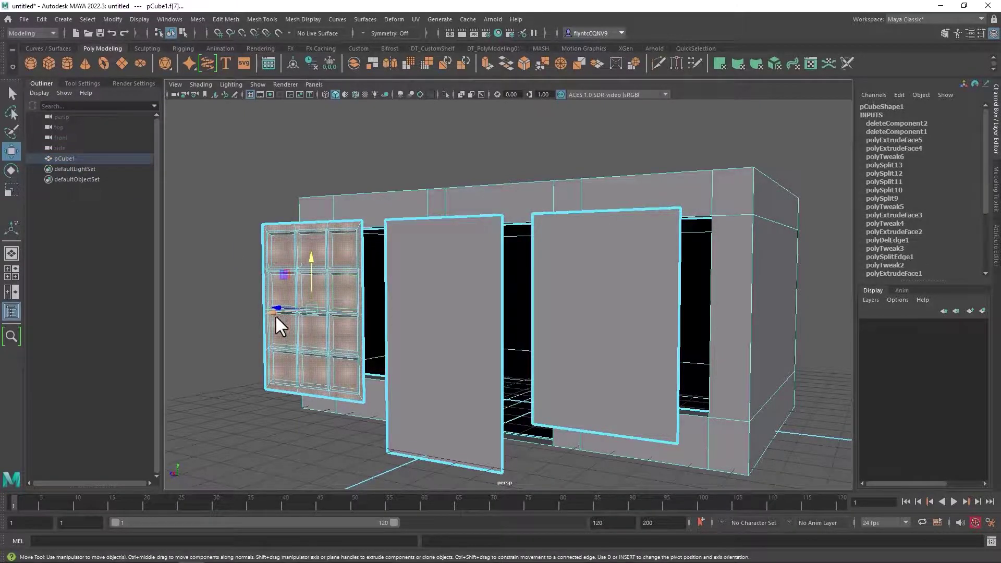
pyautogui.moveTo(275, 315); pyautogui.dragTo(355, 283)
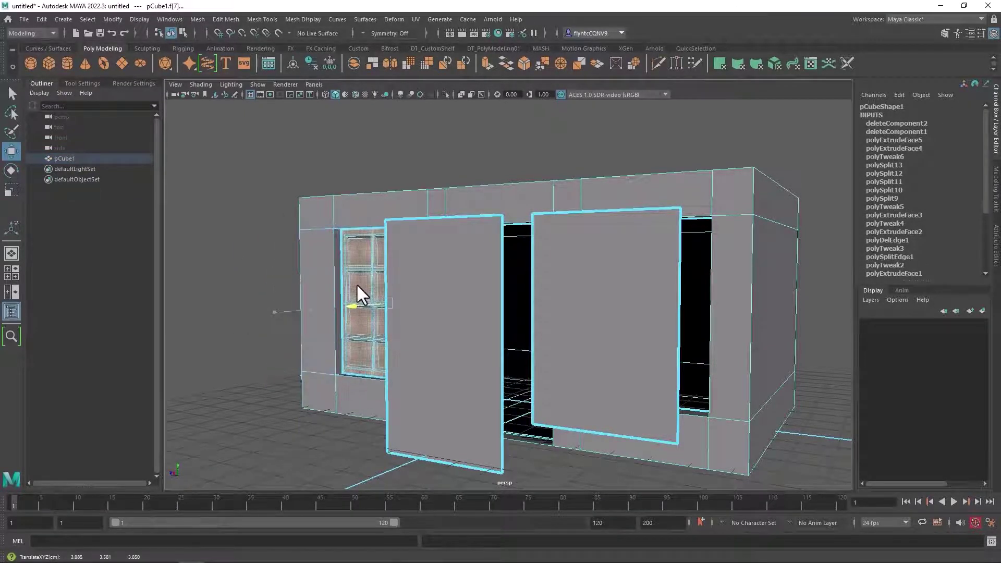
# Delete the whole detached right window panel standing in front of its wall opening
pyautogui.click(636, 291)
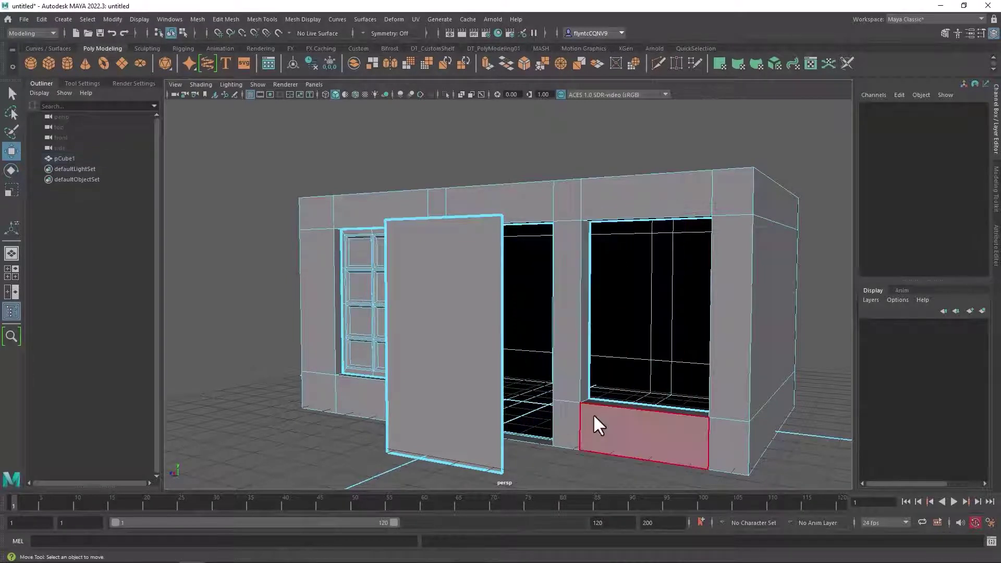
pyautogui.keyDown('alt'); pyautogui.moveTo(591, 411); pyautogui.dragTo(717, 321); pyautogui.keyUp('alt')
pyautogui.scroll(-5, 686, 331)
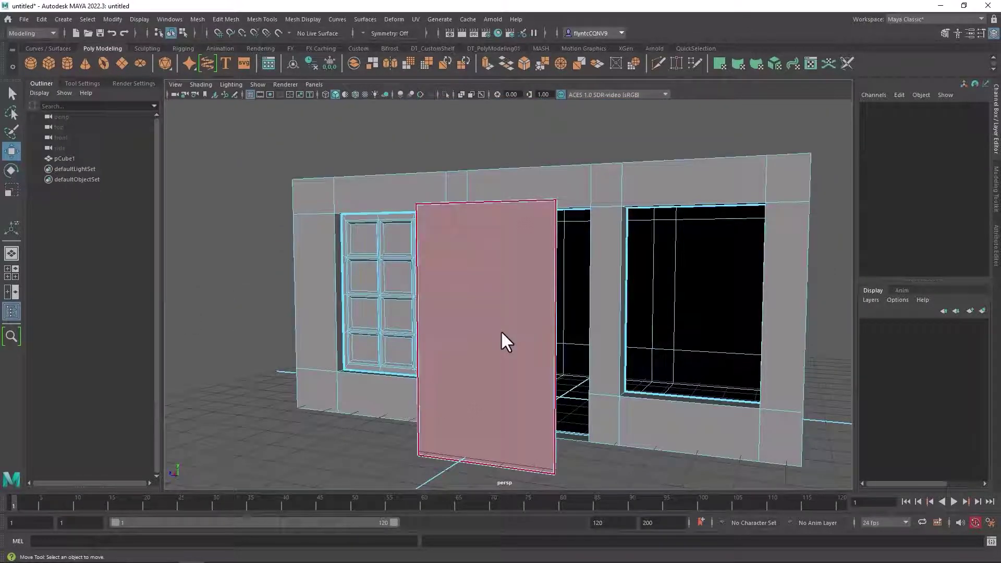
# Switch to the browser, examine the six-panel fir door image as a reference for the panel layout, and return to Maya
pyautogui.hotkey('alt', 'Tab')
pyautogui.scroll(-3, 574, 417)
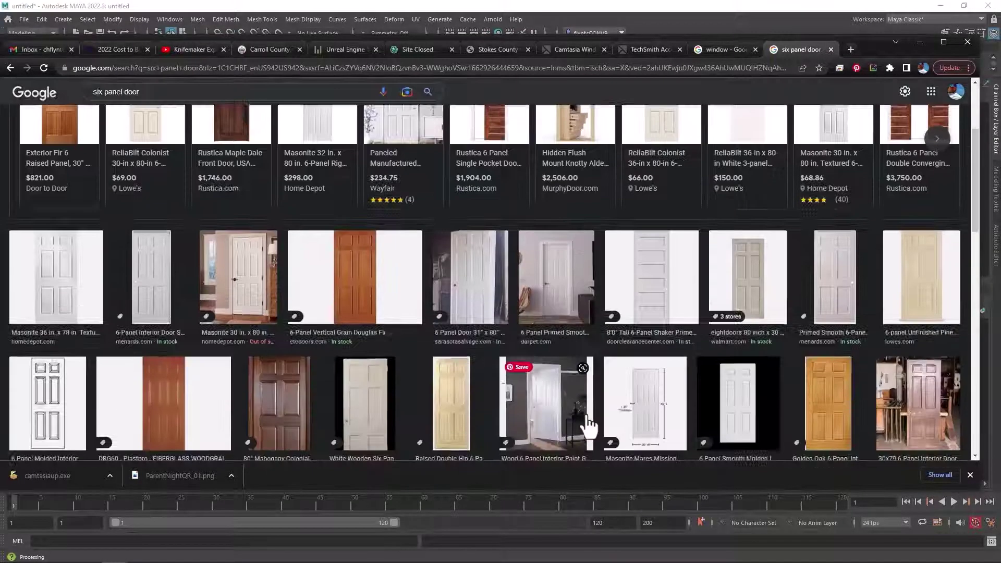
pyautogui.click(351, 295)
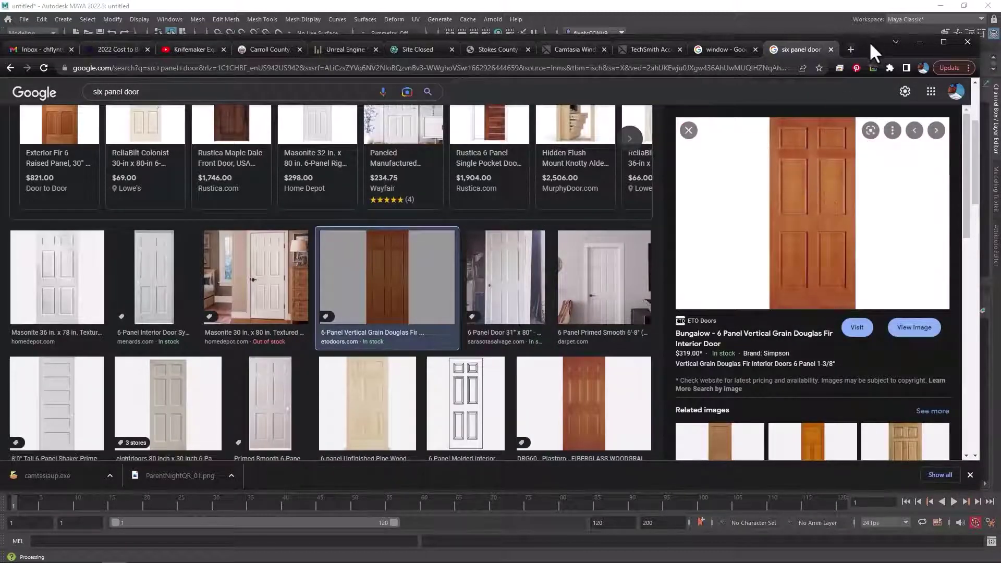
pyautogui.moveTo(872, 41); pyautogui.dragTo(874, 44)
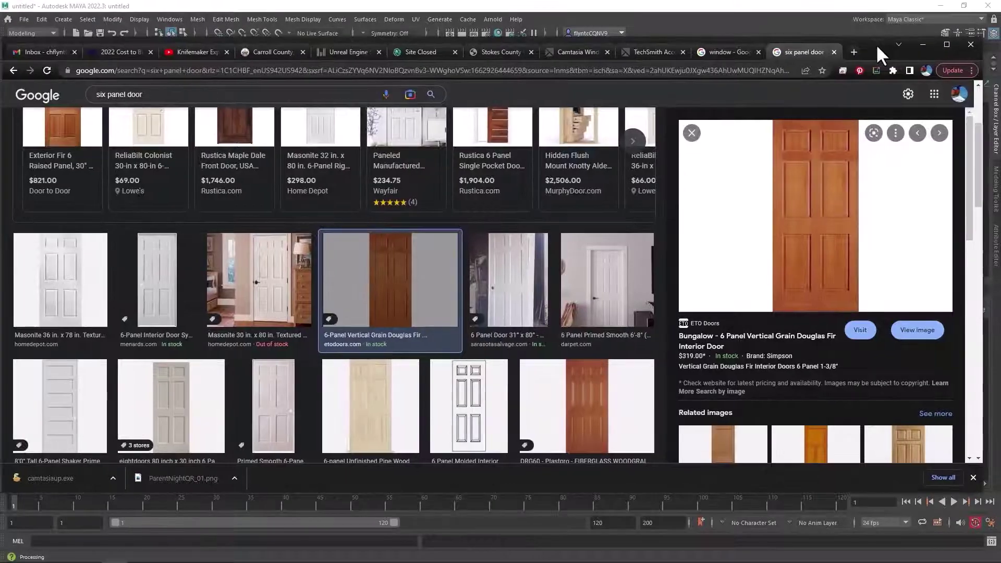
pyautogui.click(919, 43)
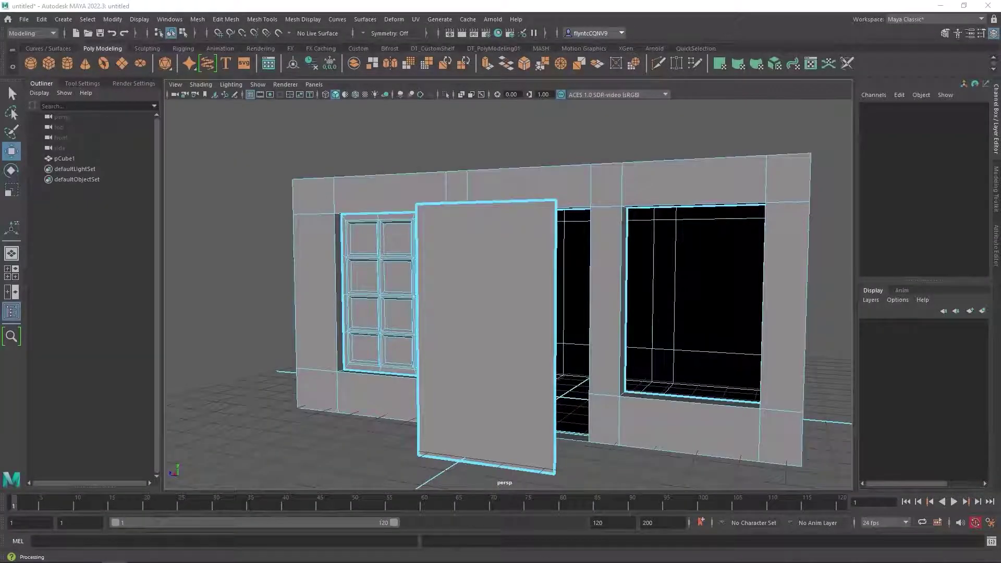
# Use Multi-Cut to insert edge loops just inside the door panel's outer edges, forming its border frame
pyautogui.click(659, 65)
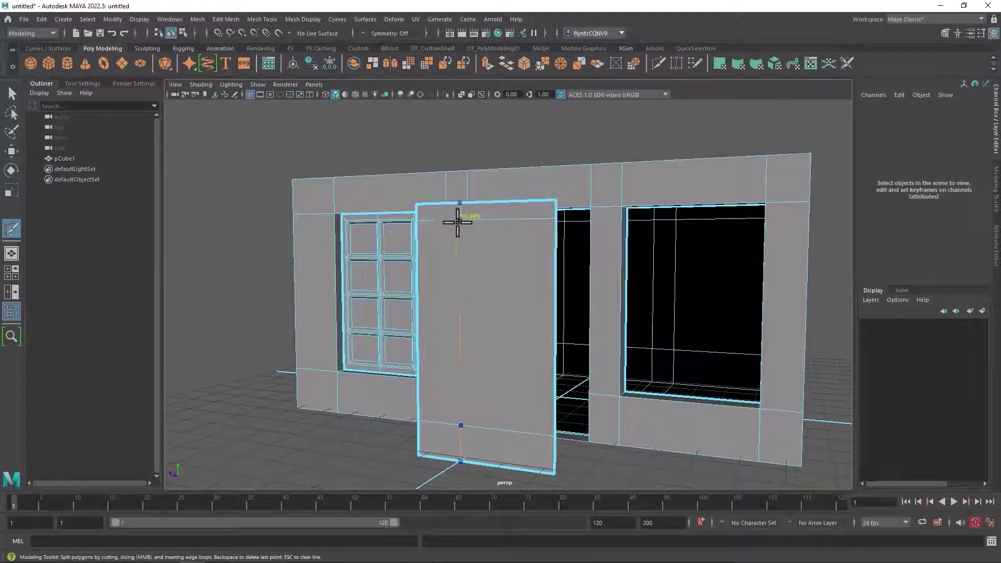
pyautogui.keyDown('ctrl'); pyautogui.click(432, 213); pyautogui.keyUp('ctrl')
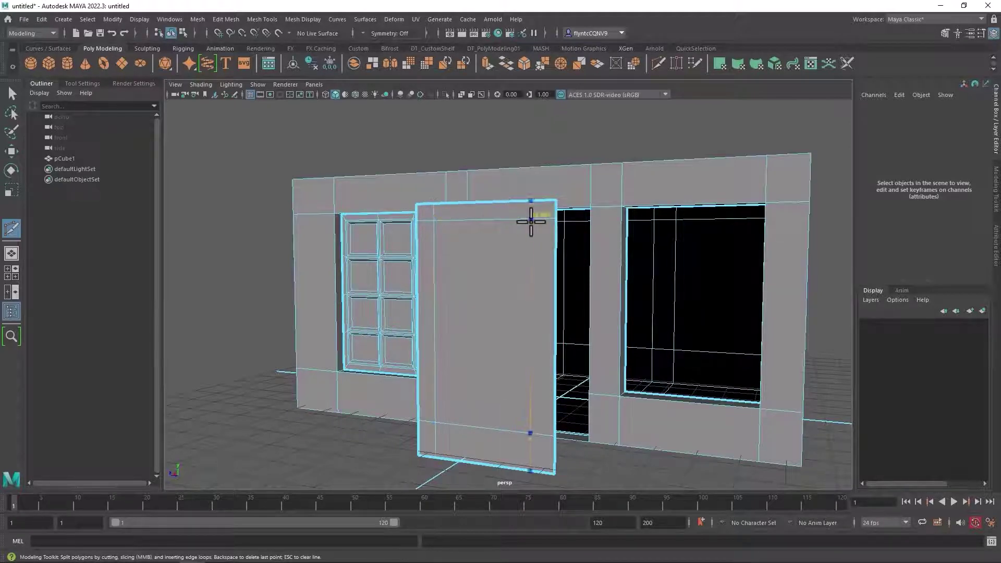
pyautogui.keyDown('ctrl'); pyautogui.click(539, 221); pyautogui.keyUp('ctrl')
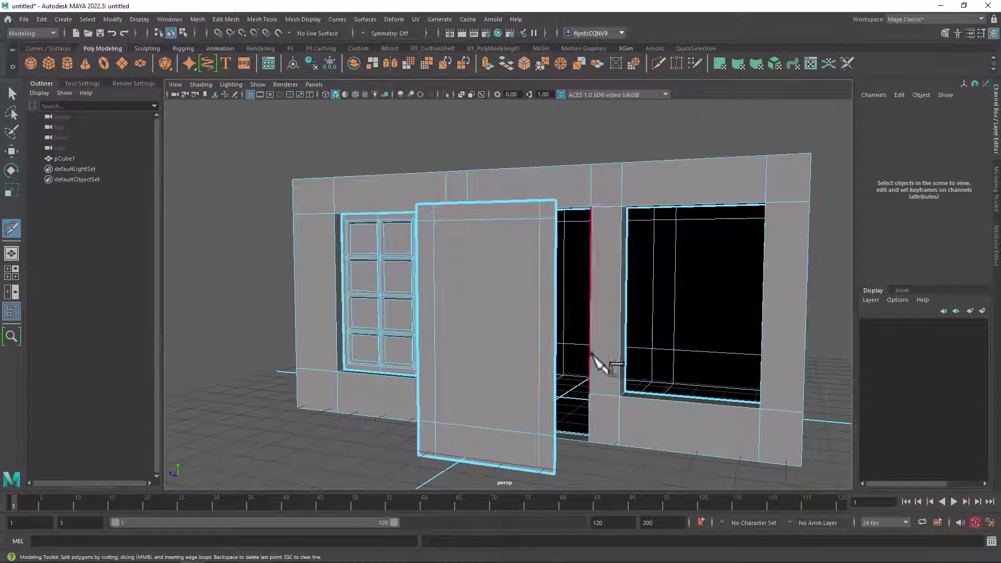
# Insert two pairs of horizontal edge loops across the door to form an upper and a lower middle rail
pyautogui.keyDown('ctrl'); pyautogui.click(550, 254); pyautogui.keyUp('ctrl')
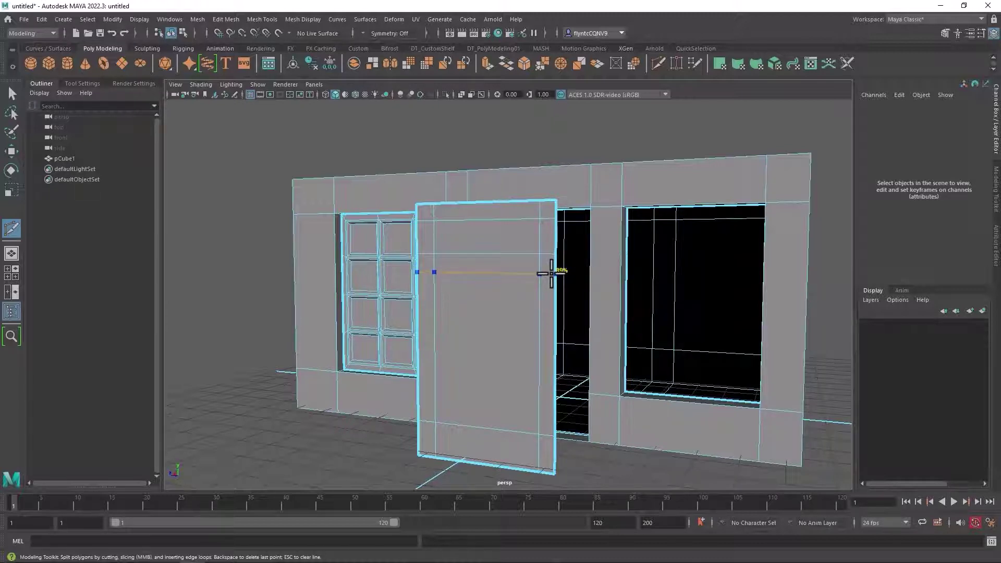
pyautogui.keyDown('ctrl'); pyautogui.click(551, 272); pyautogui.keyUp('ctrl')
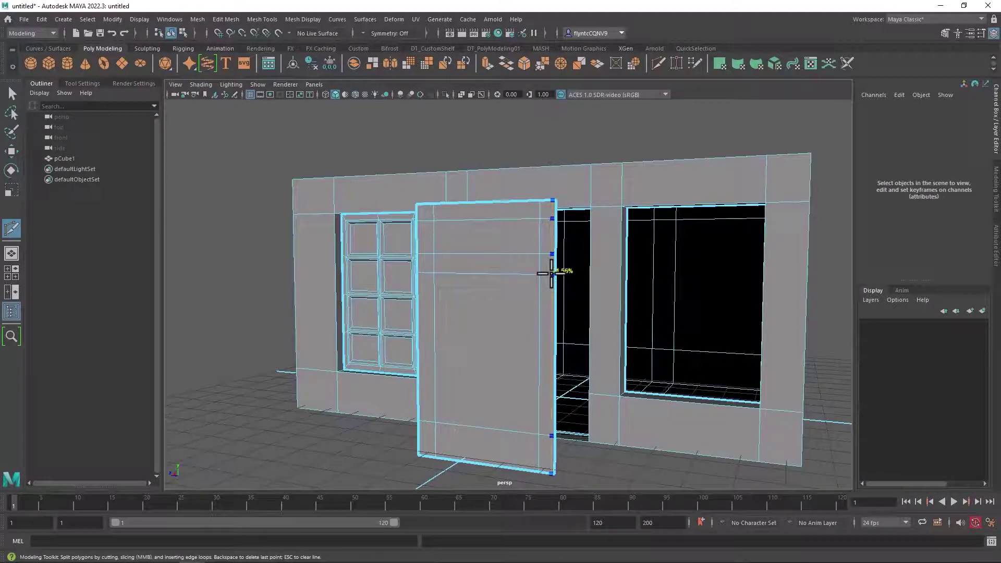
pyautogui.keyDown('ctrl'); pyautogui.click(553, 341); pyautogui.keyUp('ctrl')
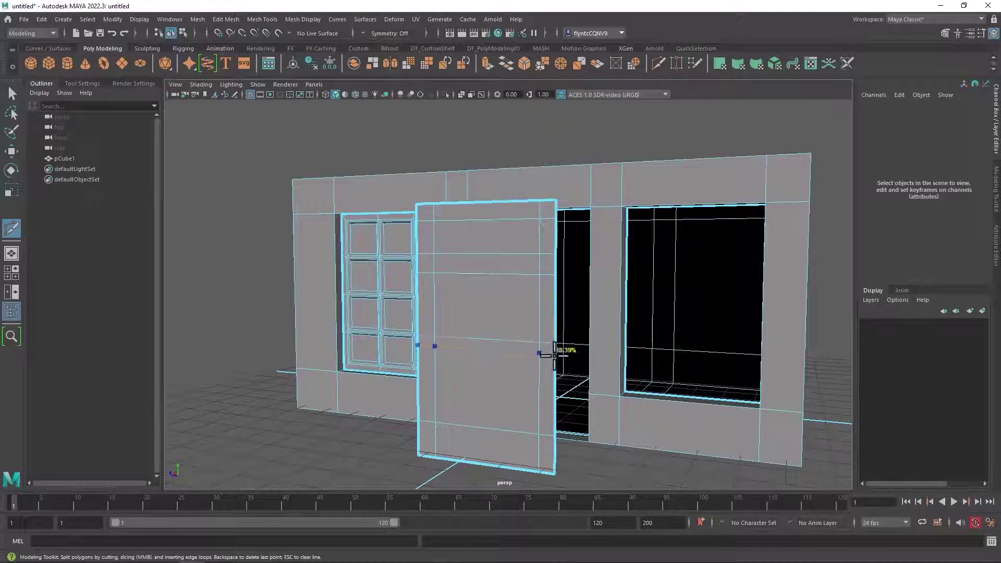
pyautogui.keyDown('ctrl'); pyautogui.click(553, 359); pyautogui.keyUp('ctrl')
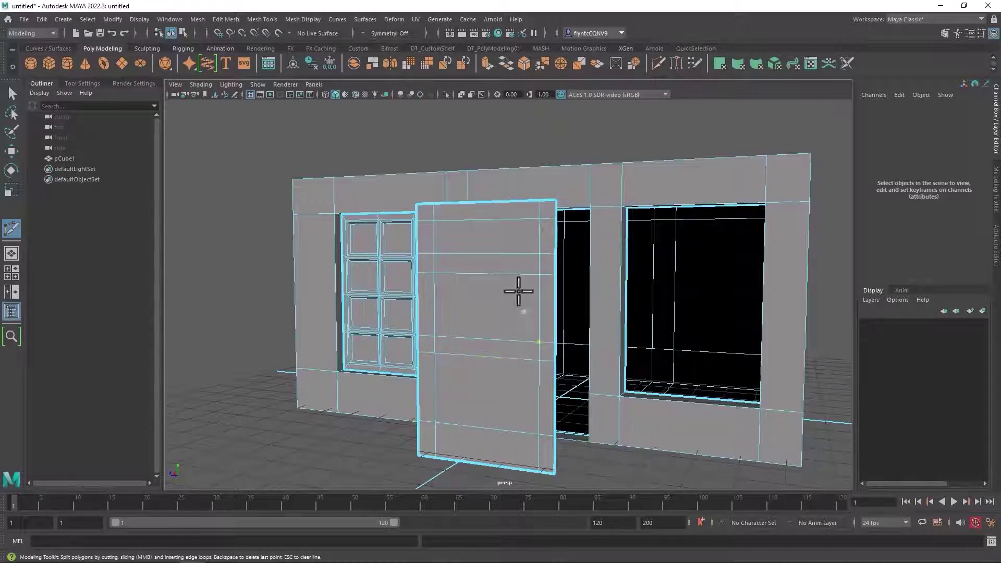
# Insert a pair of vertical edge loops near the door's middle to form the centre stile between the two panel columns
pyautogui.keyDown('ctrl'); pyautogui.click(477, 242); pyautogui.keyUp('ctrl')
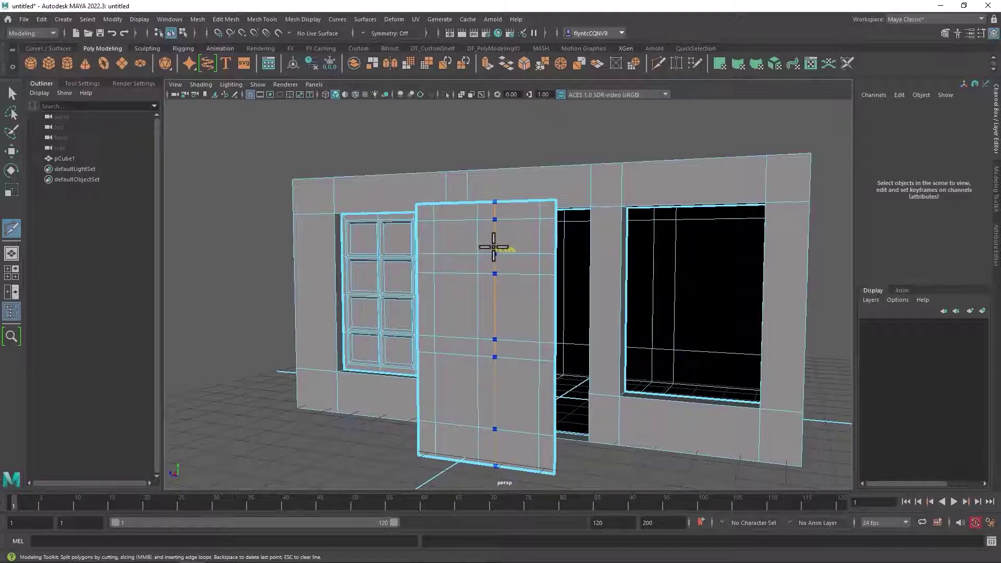
pyautogui.keyDown('ctrl'); pyautogui.click(493, 246); pyautogui.keyUp('ctrl')
pyautogui.keyDown('alt'); pyautogui.moveTo(621, 416); pyautogui.dragTo(606, 405); pyautogui.keyUp('alt')
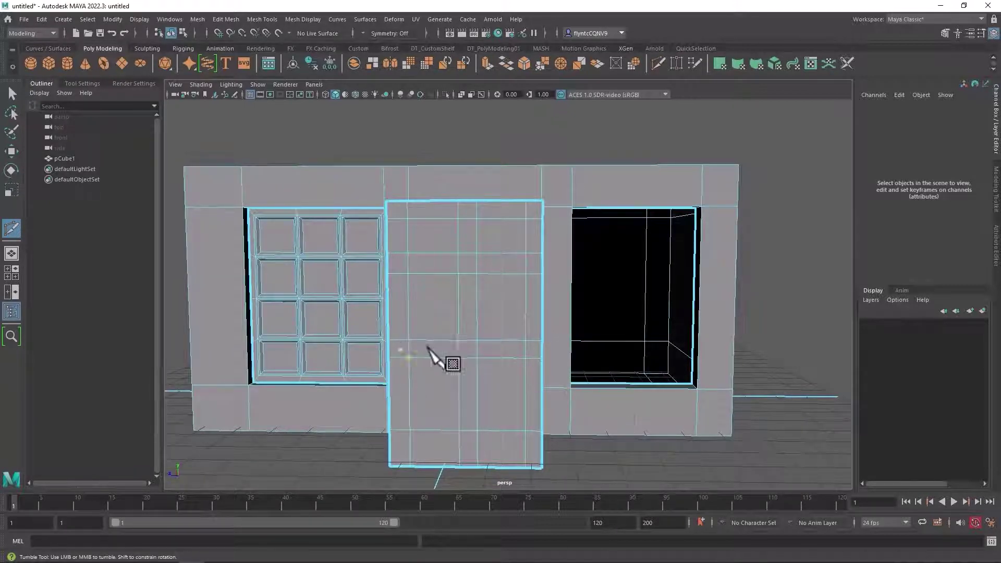
# Move the two edge loops of the door's lower middle rail vertically toward each other to narrow the rail
pyautogui.doubleClick(11, 151)
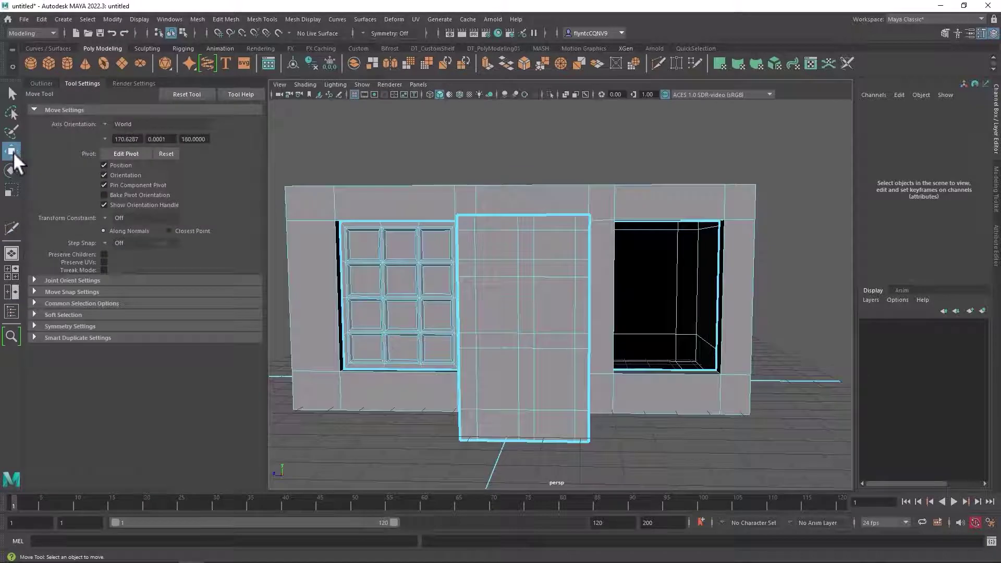
pyautogui.click(42, 84)
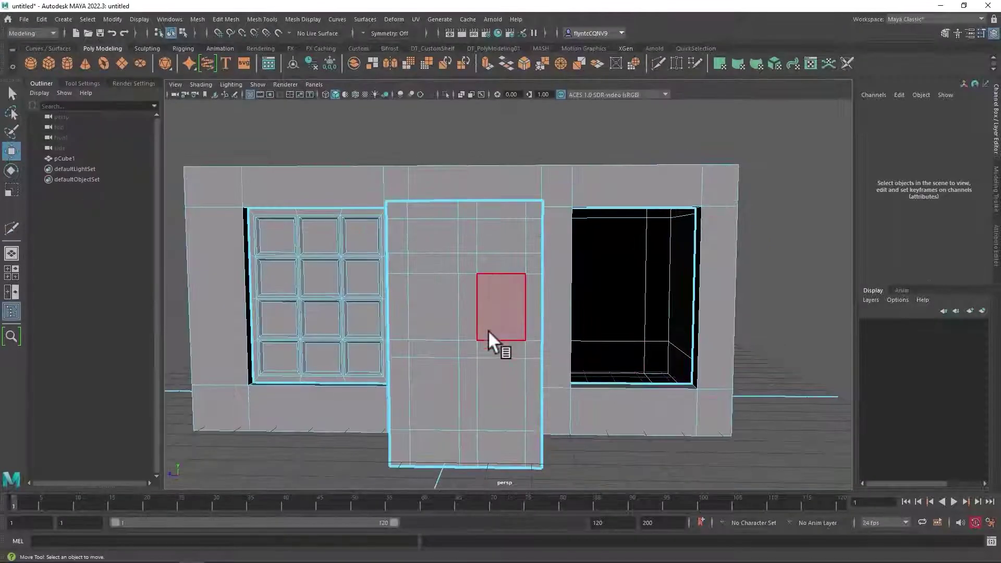
pyautogui.rightClick(489, 265)
pyautogui.click(490, 236)
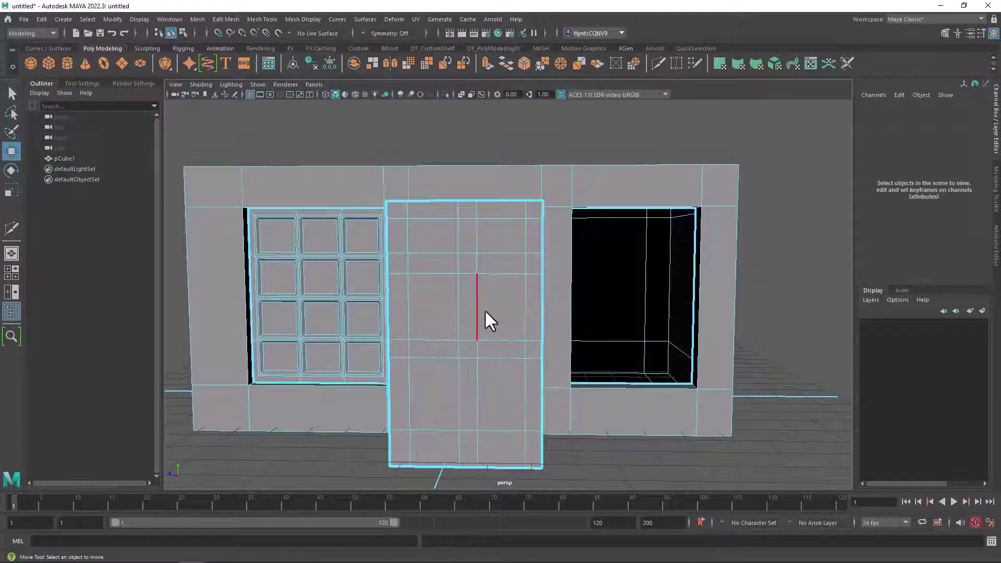
pyautogui.click(493, 339)
pyautogui.moveTo(465, 291); pyautogui.dragTo(465, 295)
pyautogui.click(494, 361)
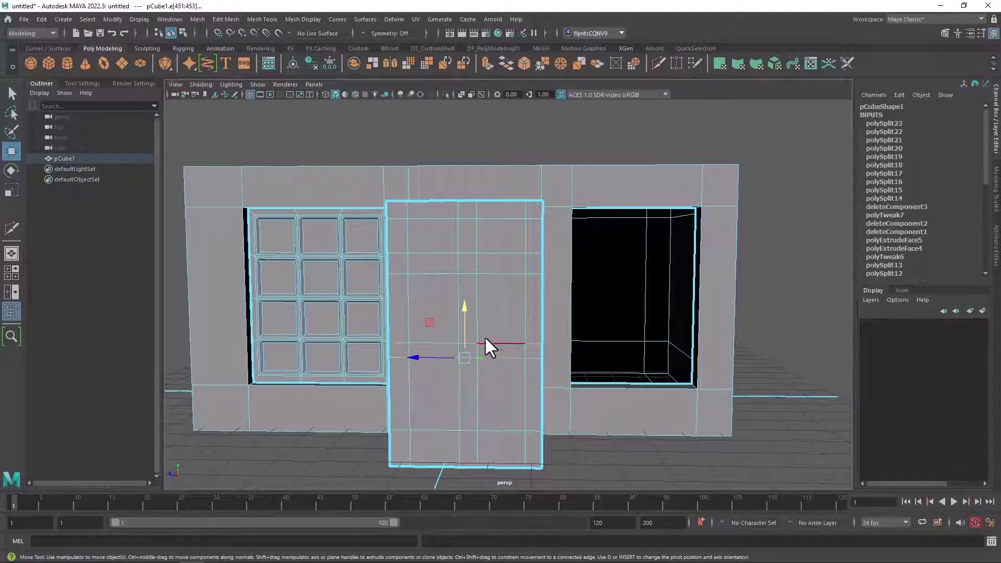
pyautogui.moveTo(467, 330); pyautogui.dragTo(466, 334)
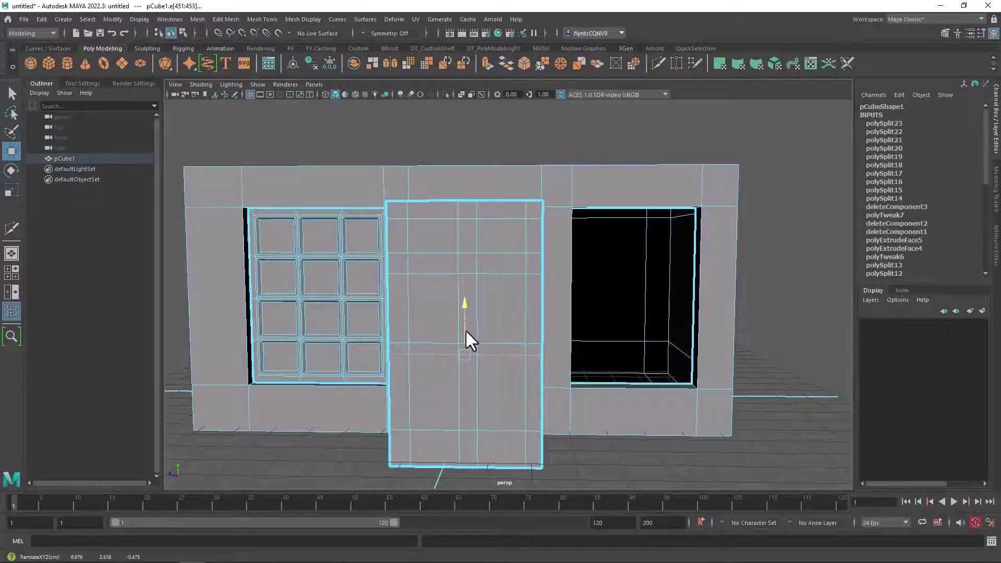
# Move the door's bottom horizontal edge loop slightly down to make the bottom rail thinner
pyautogui.click(498, 361)
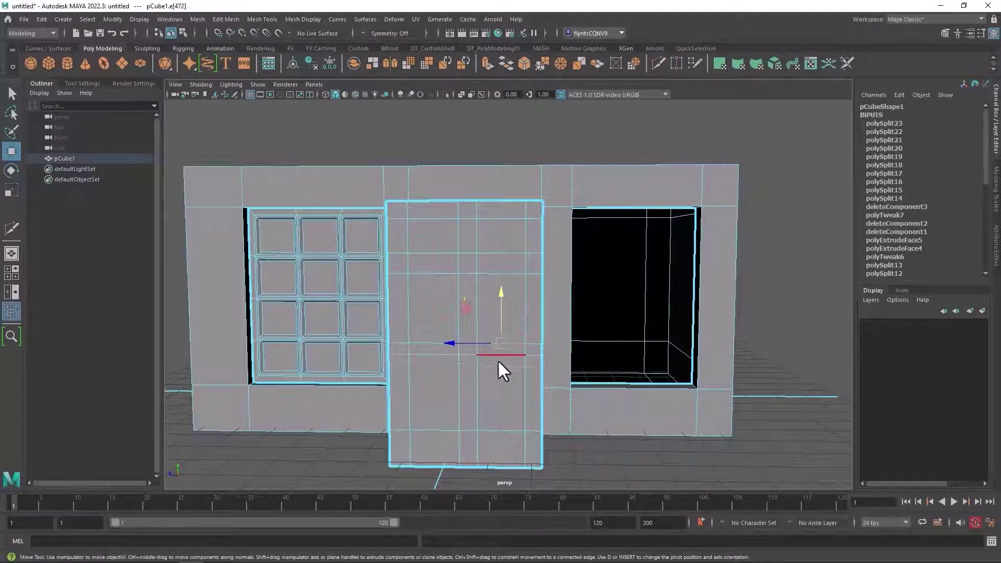
pyautogui.click(496, 430)
pyautogui.moveTo(466, 394); pyautogui.dragTo(465, 397)
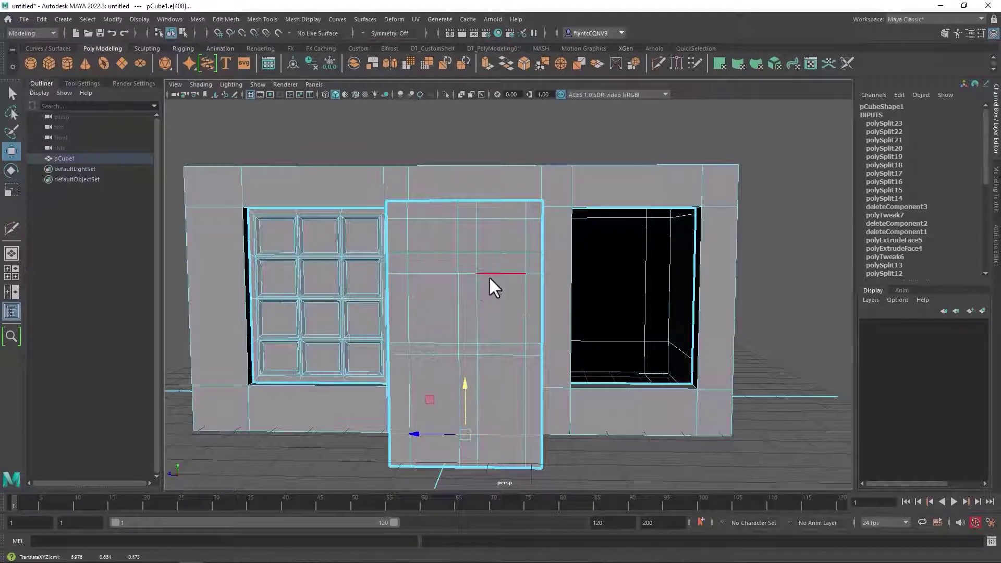
# Adjust the horizontal edge loops of the door's upper middle rail vertically to narrow the rail
pyautogui.doubleClick(494, 253)
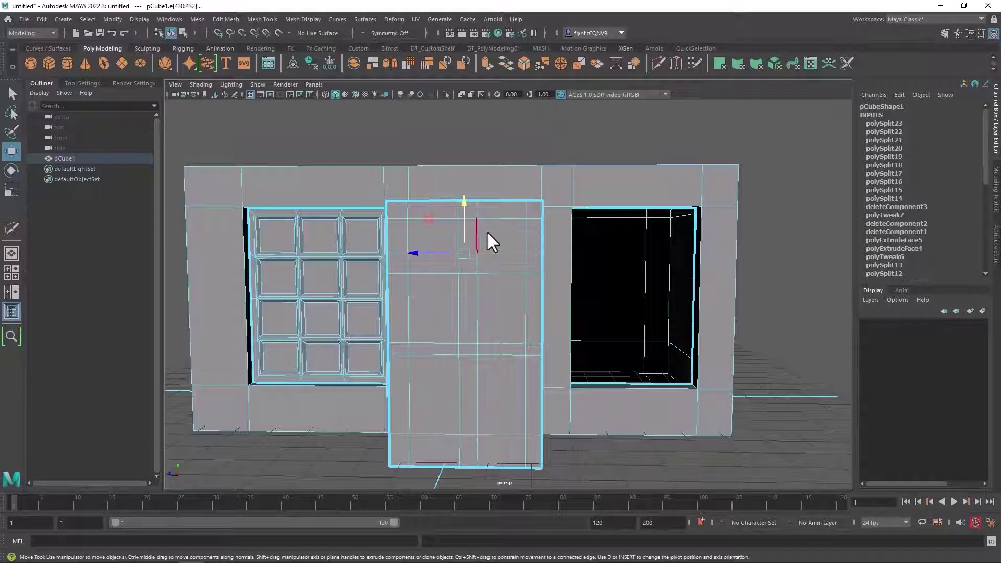
pyautogui.doubleClick(485, 271)
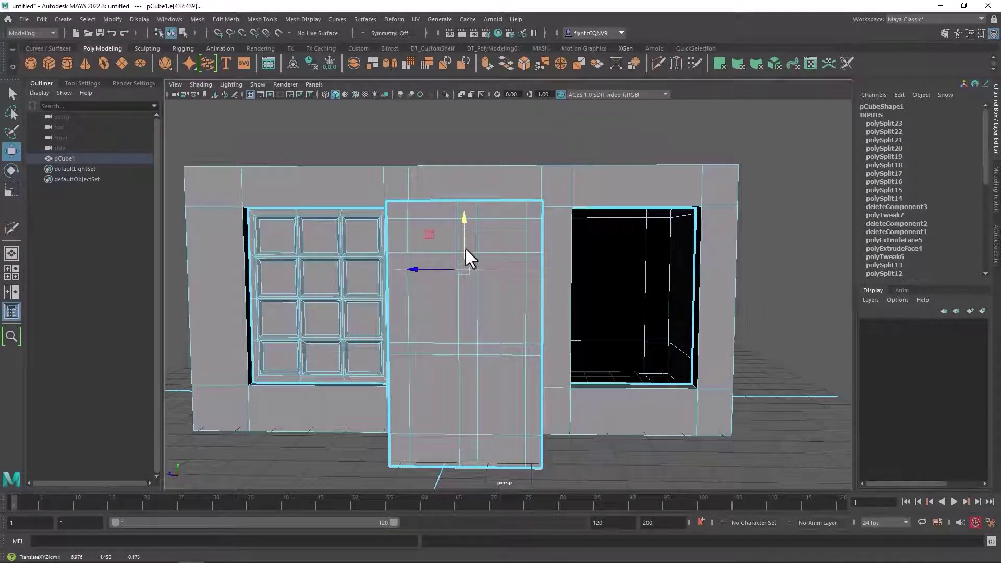
pyautogui.doubleClick(499, 253)
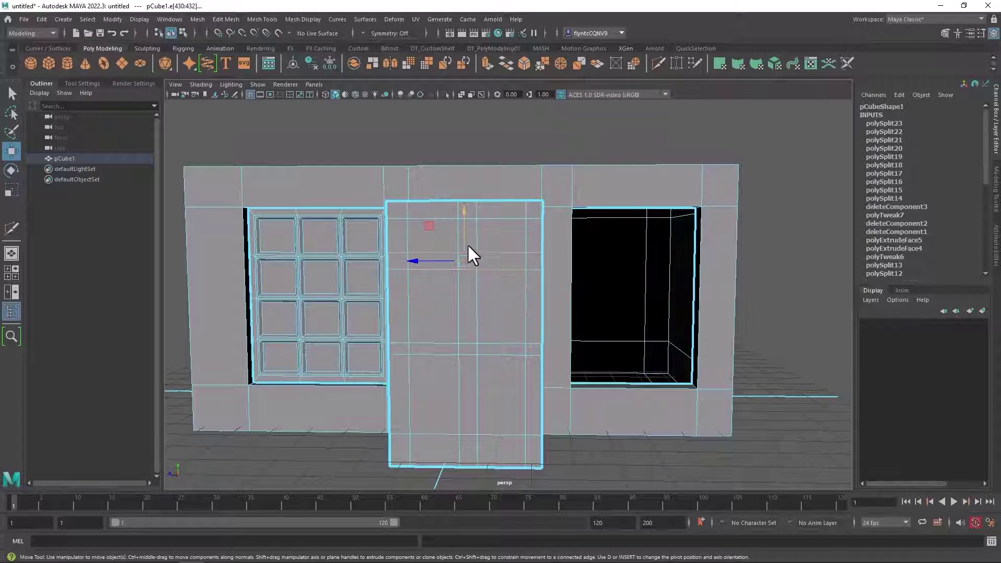
pyautogui.moveTo(467, 242); pyautogui.dragTo(502, 303)
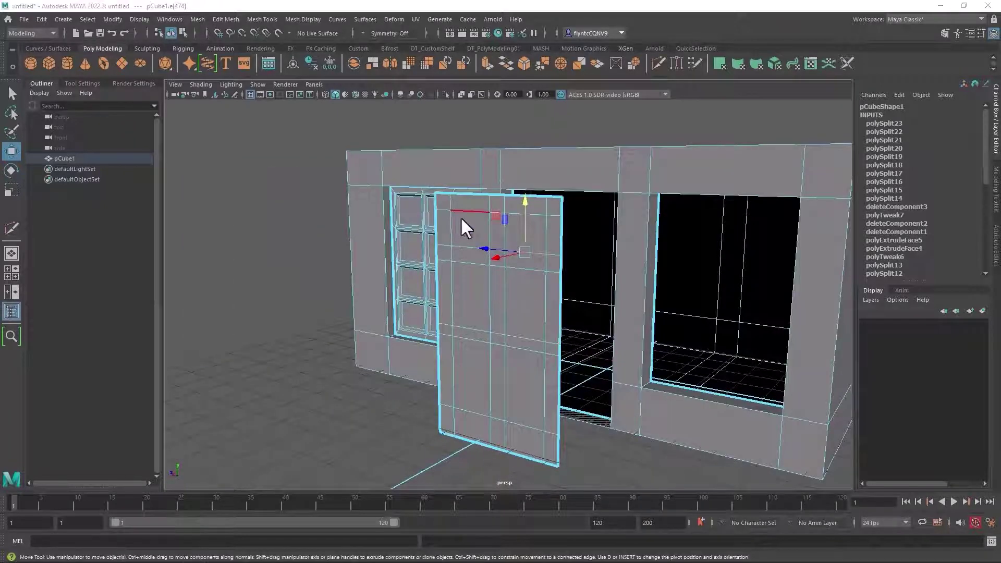
# Extrude the door's six panel faces about 0.1 inward along X to recess them behind the frame
pyautogui.keyDown('alt'); pyautogui.moveTo(460, 217); pyautogui.dragTo(482, 224); pyautogui.keyUp('alt')
pyautogui.click(482, 226)
pyautogui.scroll(-3, 482, 226)
pyautogui.scroll(8, 482, 226)
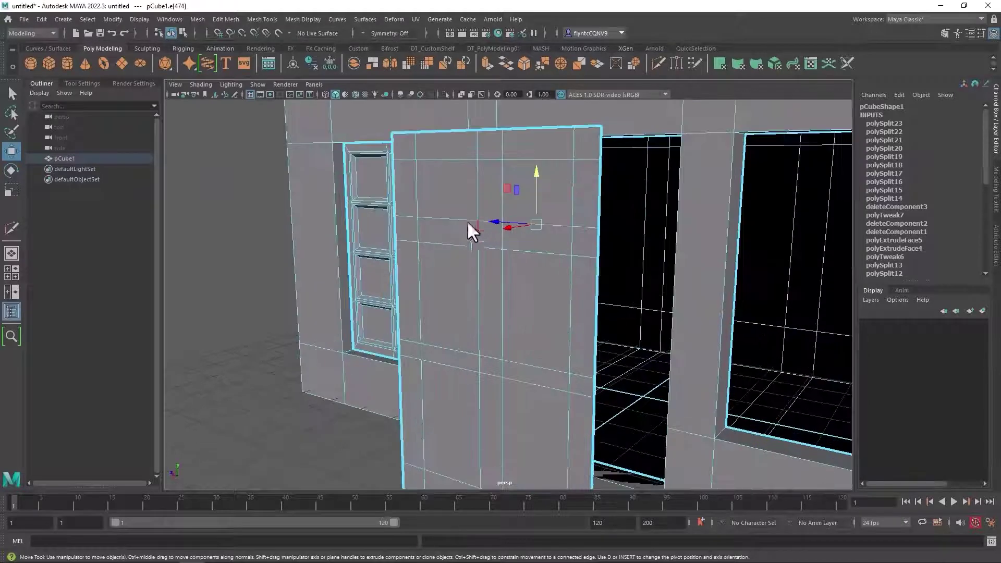
pyautogui.keyDown('alt'); pyautogui.moveTo(467, 223); pyautogui.dragTo(454, 219); pyautogui.keyUp('alt')
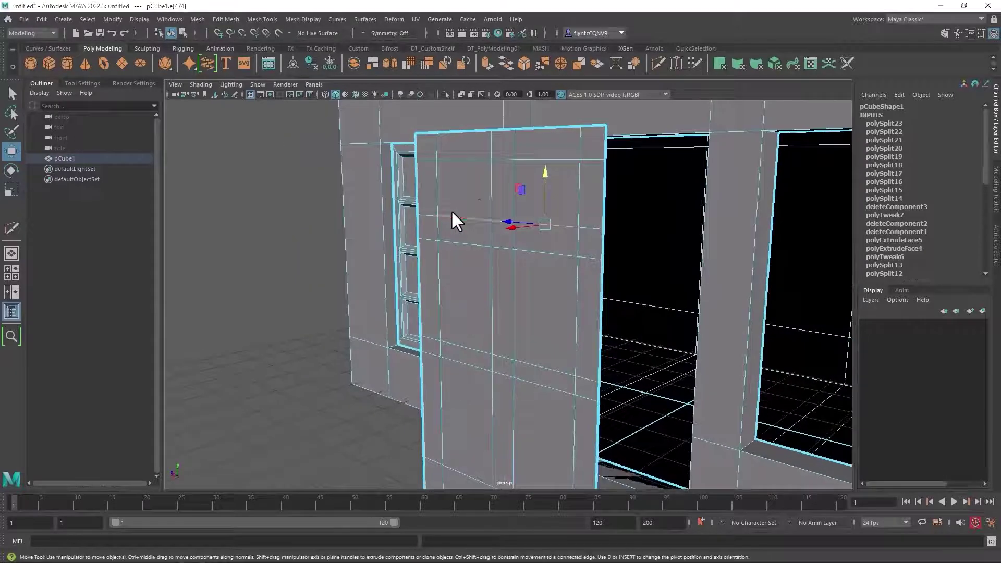
pyautogui.rightClick(471, 193)
pyautogui.click(469, 219)
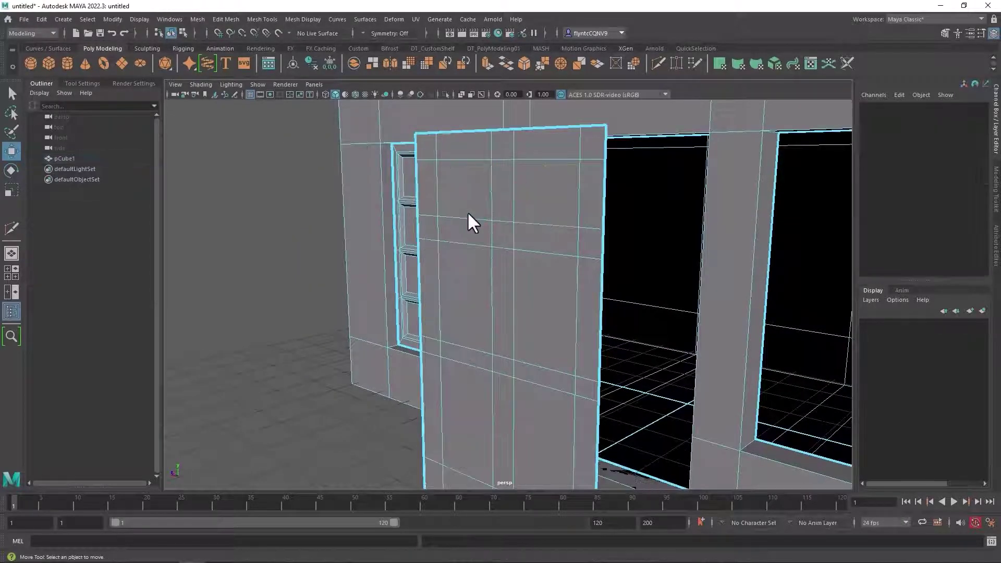
pyautogui.click(475, 197)
pyautogui.keyDown('shift'); pyautogui.click(557, 196); pyautogui.keyUp('shift')
pyautogui.keyDown('shift'); pyautogui.click(545, 282); pyautogui.keyUp('shift')
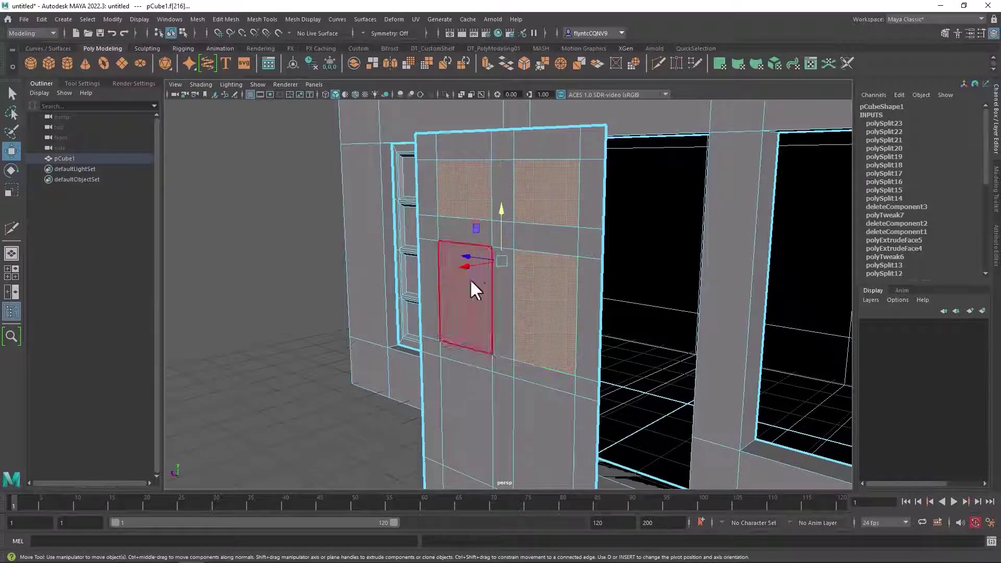
pyautogui.keyDown('shift'); pyautogui.click(471, 286); pyautogui.keyUp('shift')
pyautogui.keyDown('shift'); pyautogui.click(532, 413); pyautogui.keyUp('shift')
pyautogui.keyDown('shift'); pyautogui.click(466, 416); pyautogui.keyUp('shift')
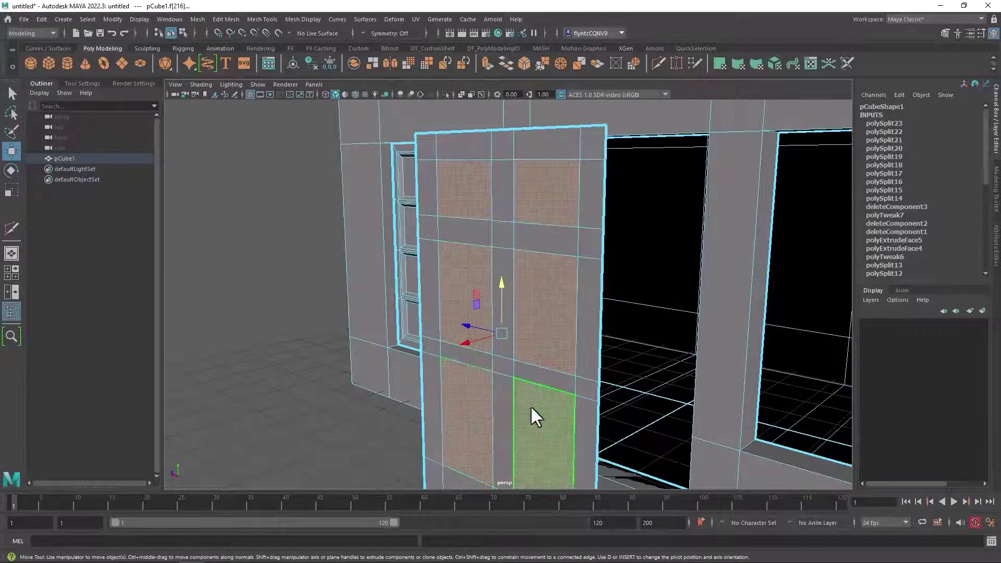
pyautogui.keyDown('alt'); pyautogui.moveTo(513, 409); pyautogui.dragTo(492, 391); pyautogui.keyUp('alt')
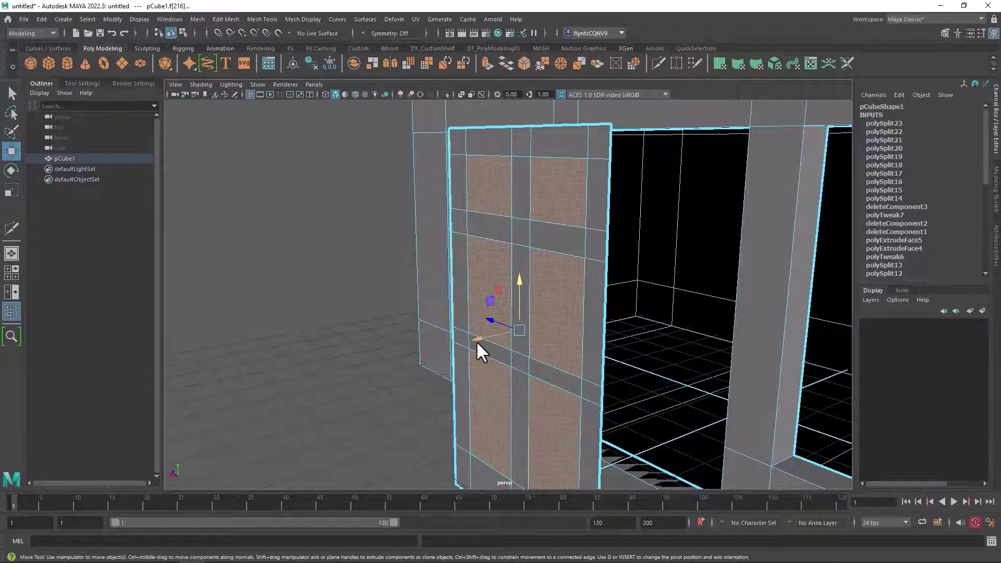
pyautogui.keyDown('shift'); pyautogui.moveTo(477, 340); pyautogui.dragTo(482, 340); pyautogui.keyUp('shift')
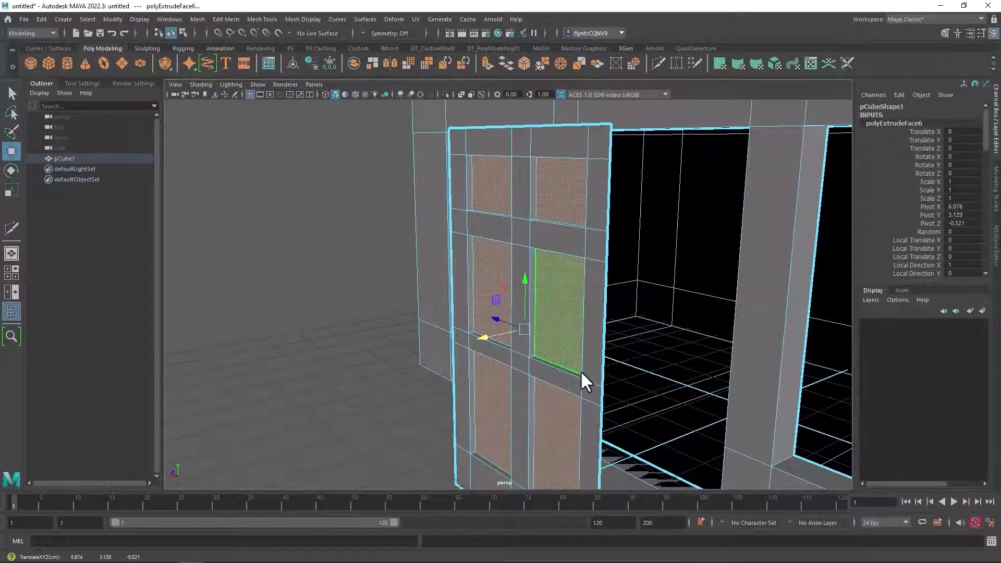
pyautogui.keyDown('alt'); pyautogui.moveTo(562, 370); pyautogui.dragTo(589, 365); pyautogui.keyUp('alt')
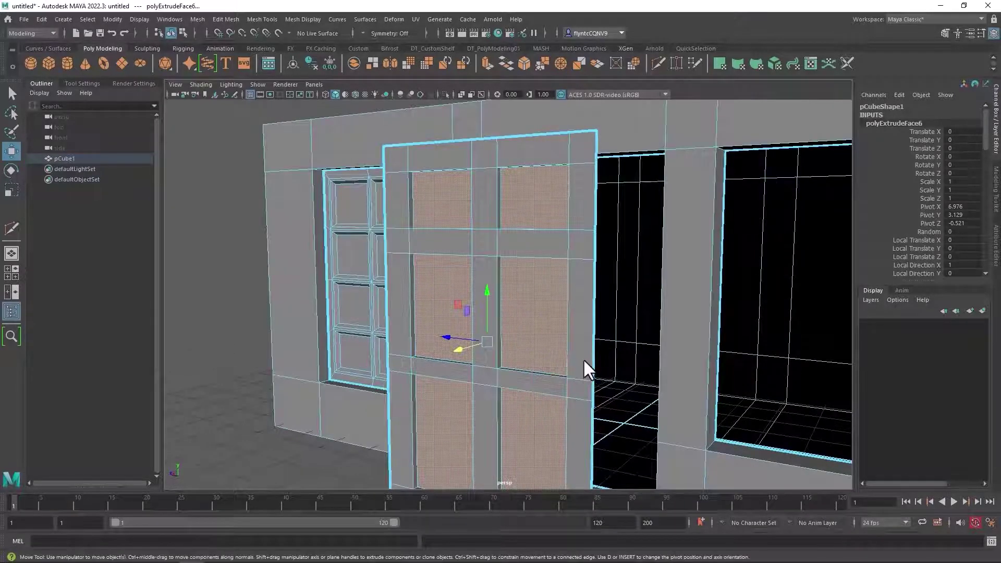
pyautogui.keyDown('alt'); pyautogui.moveTo(583, 358); pyautogui.dragTo(615, 274, button='right'); pyautogui.keyUp('alt')
pyautogui.keyDown('alt'); pyautogui.moveTo(615, 274); pyautogui.dragTo(404, 291); pyautogui.keyUp('alt')
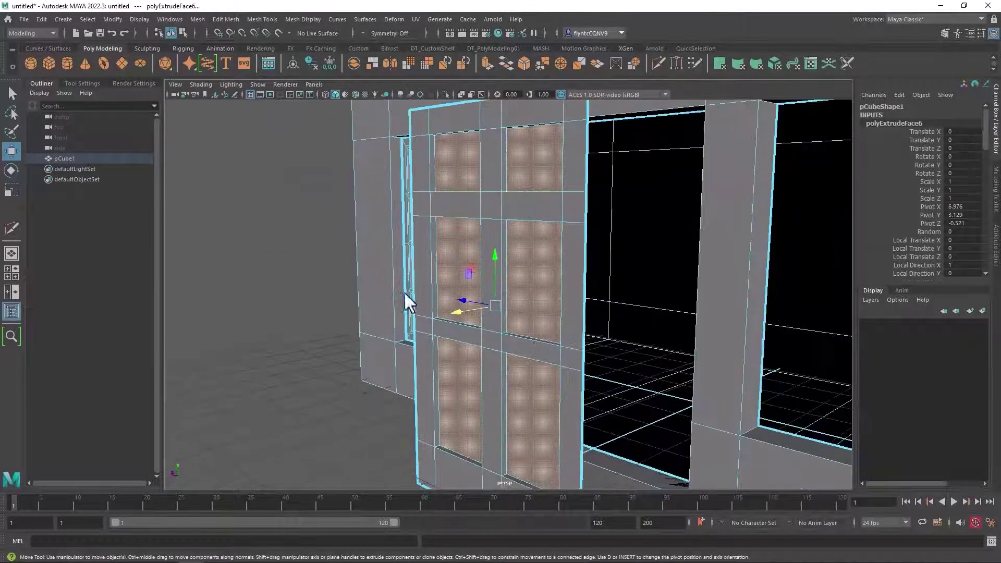
# Try to extrude the door's six recessed panel faces and scale them all down together uniformly
pyautogui.click(12, 190)
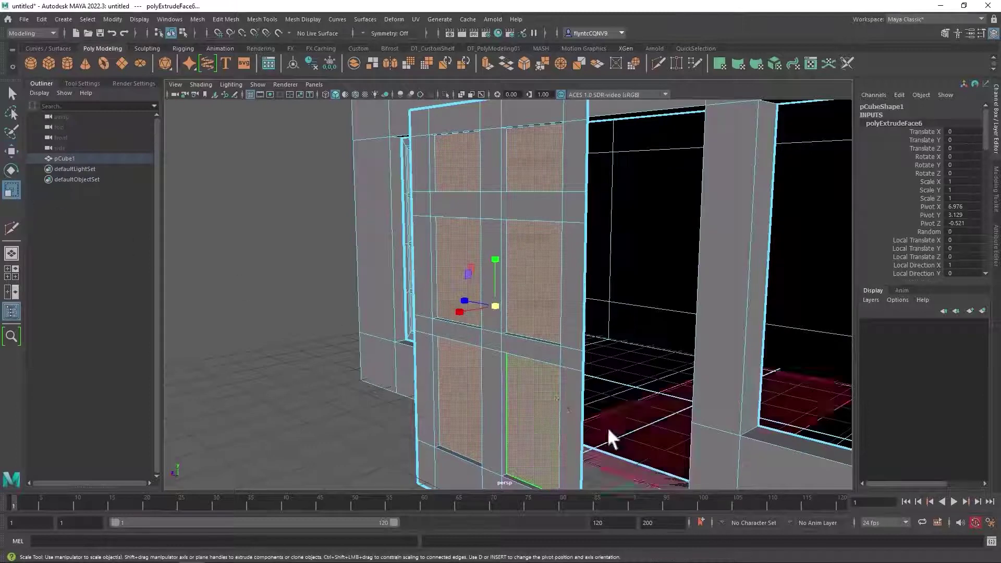
pyautogui.keyDown('alt'); pyautogui.moveTo(554, 396); pyautogui.dragTo(583, 394); pyautogui.keyUp('alt')
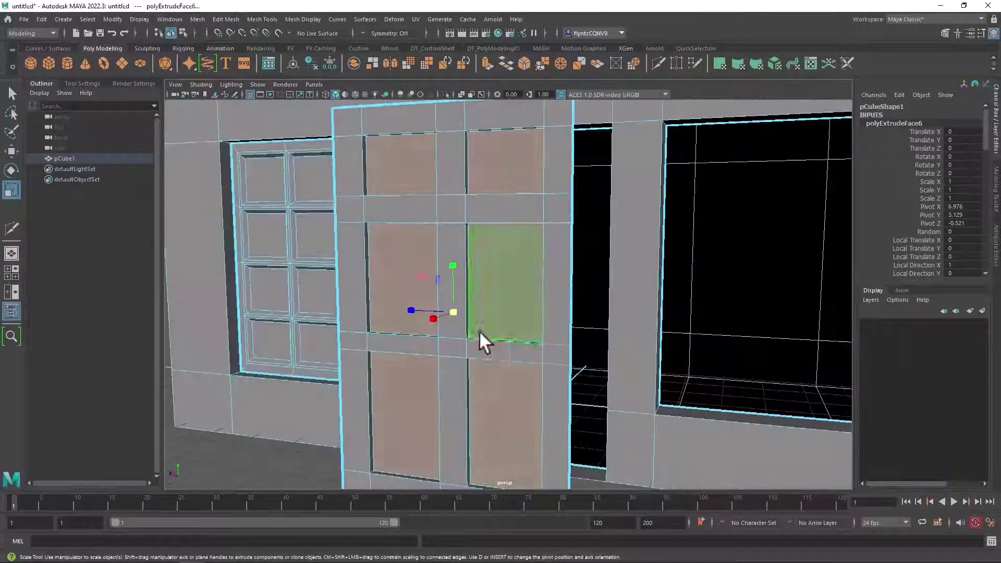
pyautogui.click(453, 313)
pyautogui.hotkey('ctrl', 'e')
pyautogui.moveTo(454, 314); pyautogui.dragTo(444, 314)
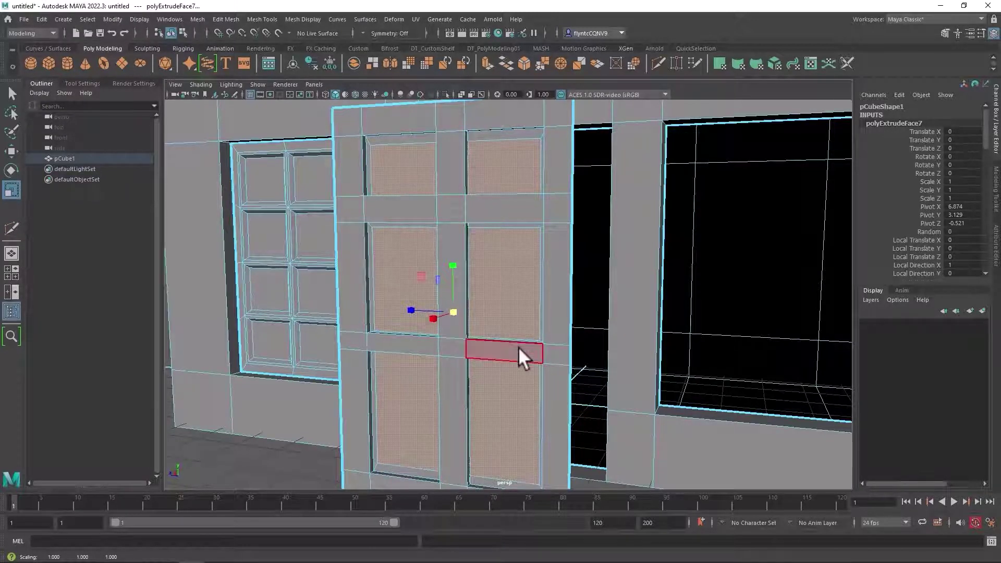
pyautogui.hotkey('ctrl', 'z')
pyautogui.hotkey('ctrl', 'z')
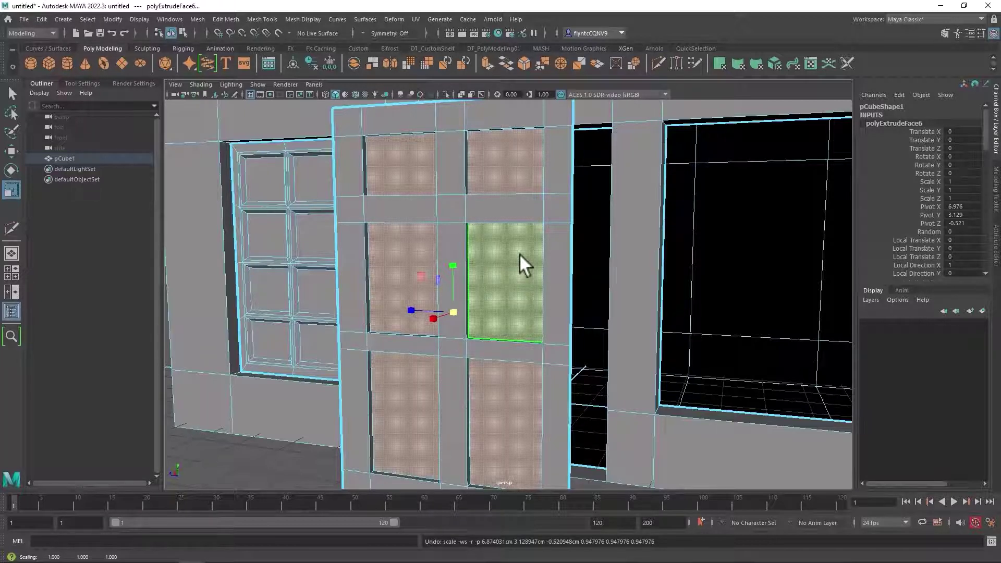
# Extrude the door's six panel faces with an offset of 0.1 to inset each one
pyautogui.keyDown('shift'); pyautogui.rightClick(518, 248); pyautogui.keyUp('shift')
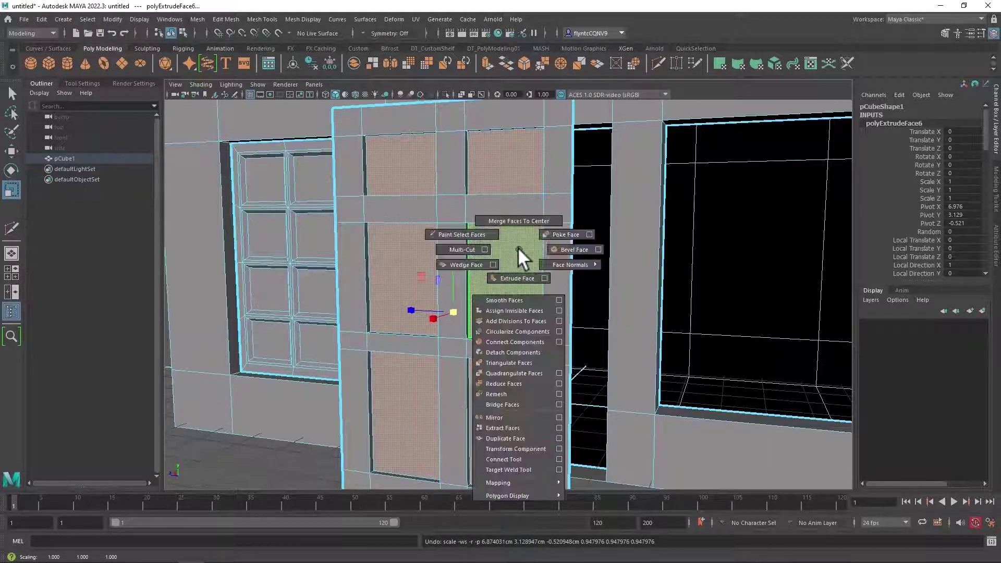
pyautogui.click(517, 277)
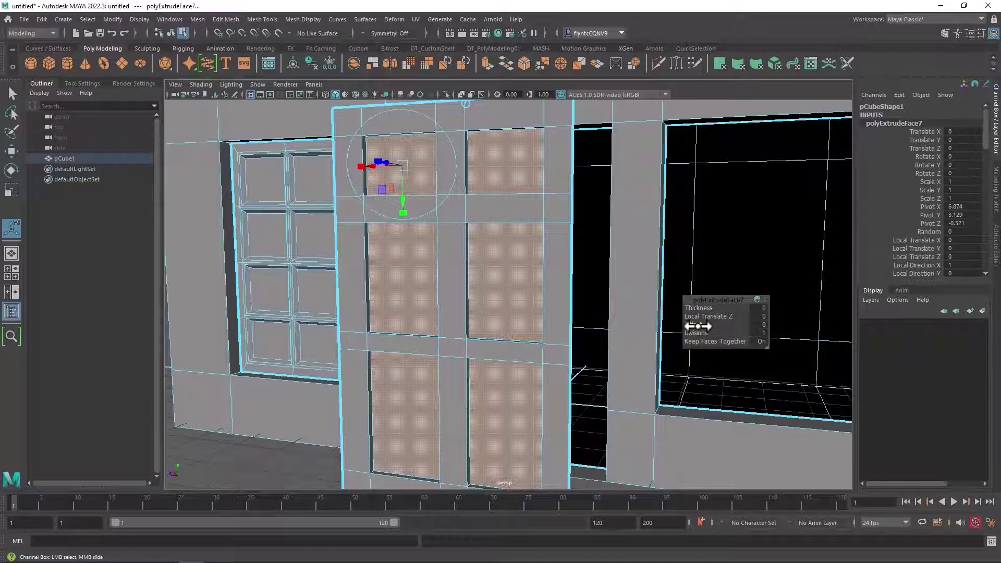
pyautogui.moveTo(699, 326); pyautogui.dragTo(699, 326)
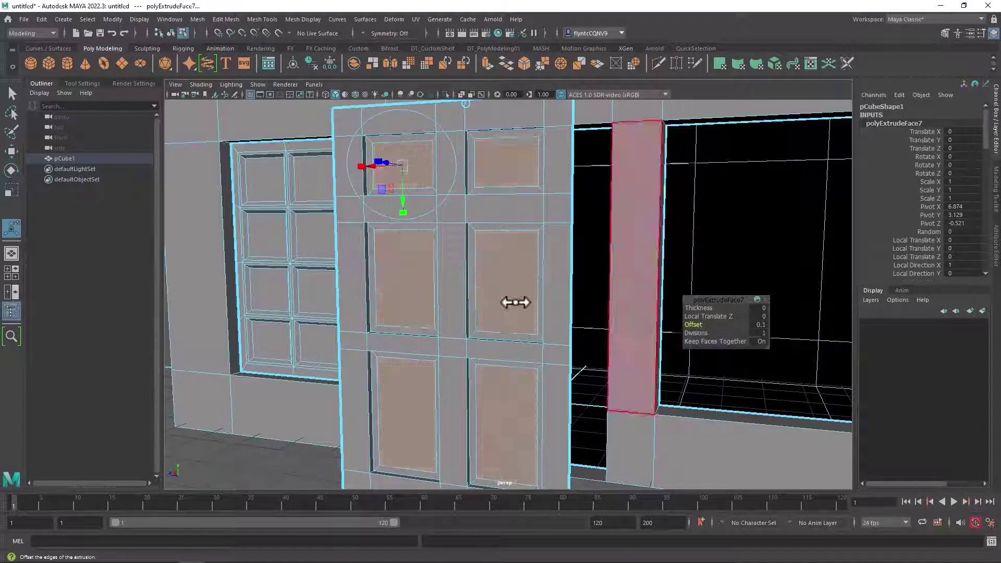
# Extrude the six inset panel faces again and move them slightly outward along X to raise them
pyautogui.click(13, 151)
pyautogui.click(524, 333)
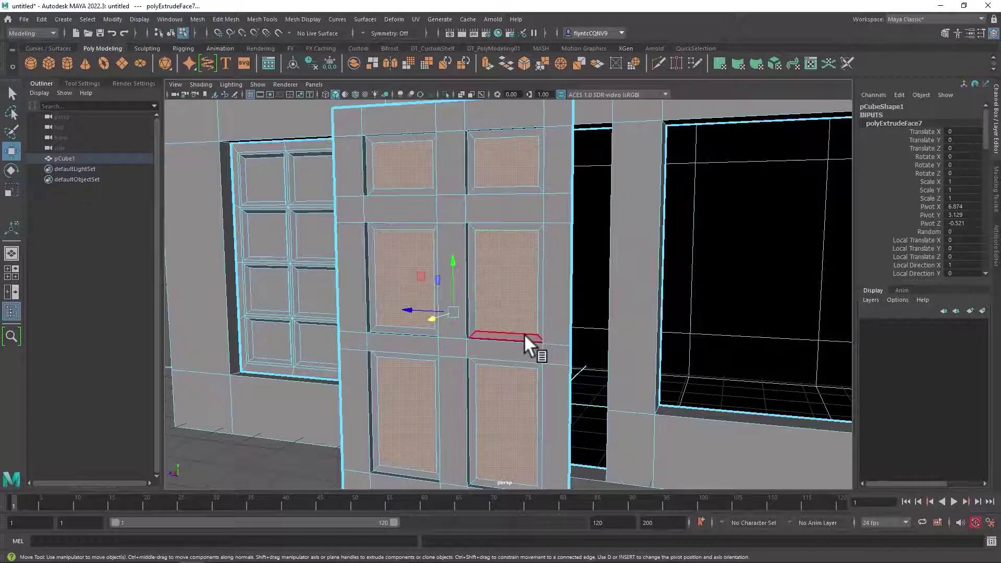
pyautogui.keyDown('alt'); pyautogui.moveTo(494, 336); pyautogui.dragTo(479, 301); pyautogui.keyUp('alt')
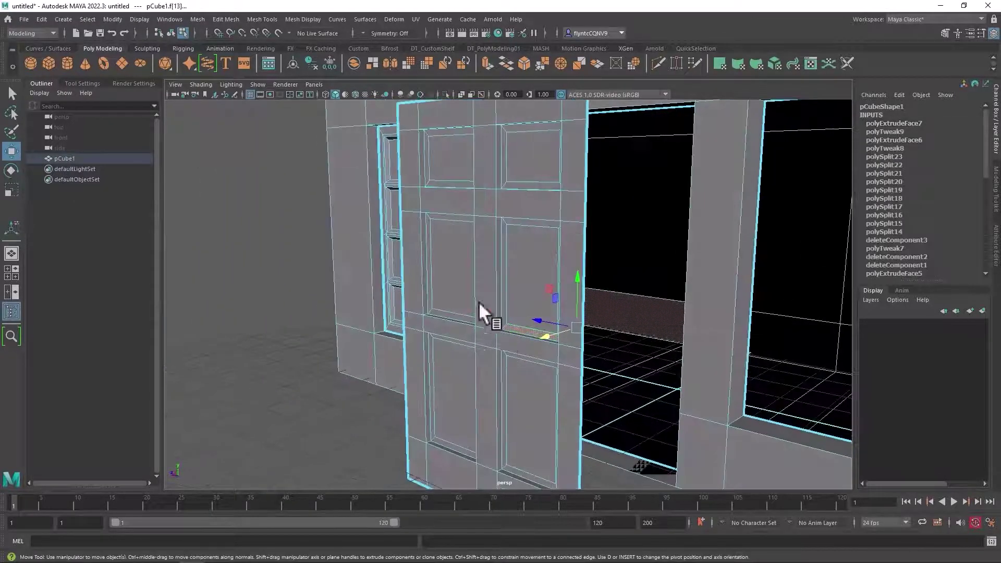
pyautogui.keyDown('shift'); pyautogui.click(469, 284); pyautogui.keyUp('shift')
pyautogui.hotkey('ctrl', 'z')
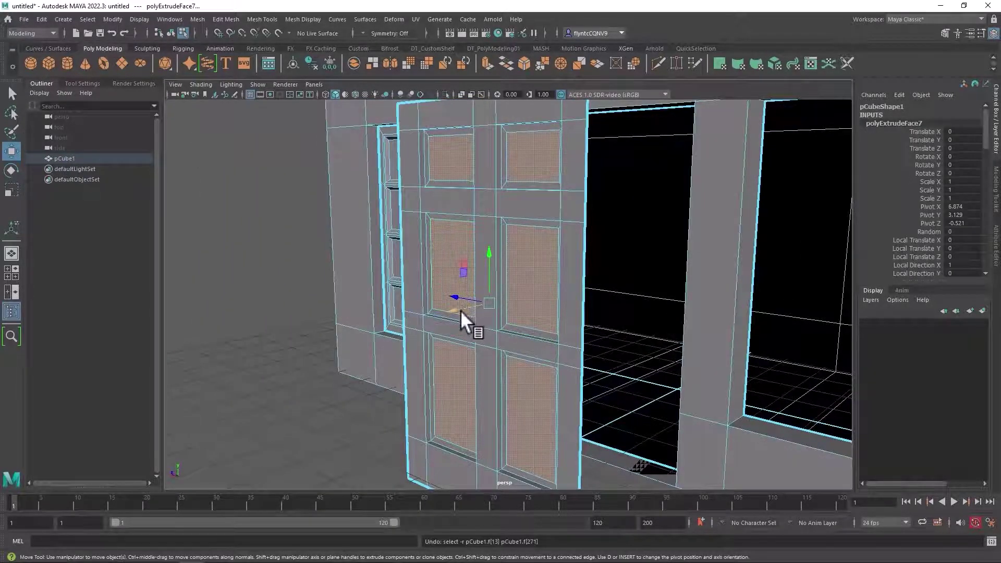
pyautogui.hotkey('ctrl', 'e')
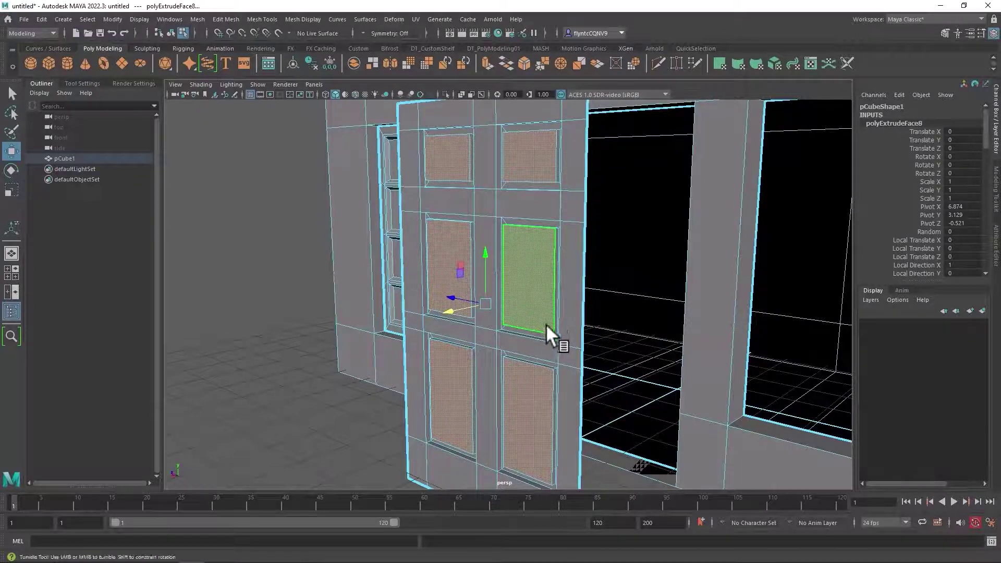
pyautogui.keyDown('alt'); pyautogui.moveTo(546, 324); pyautogui.dragTo(517, 327); pyautogui.keyUp('alt')
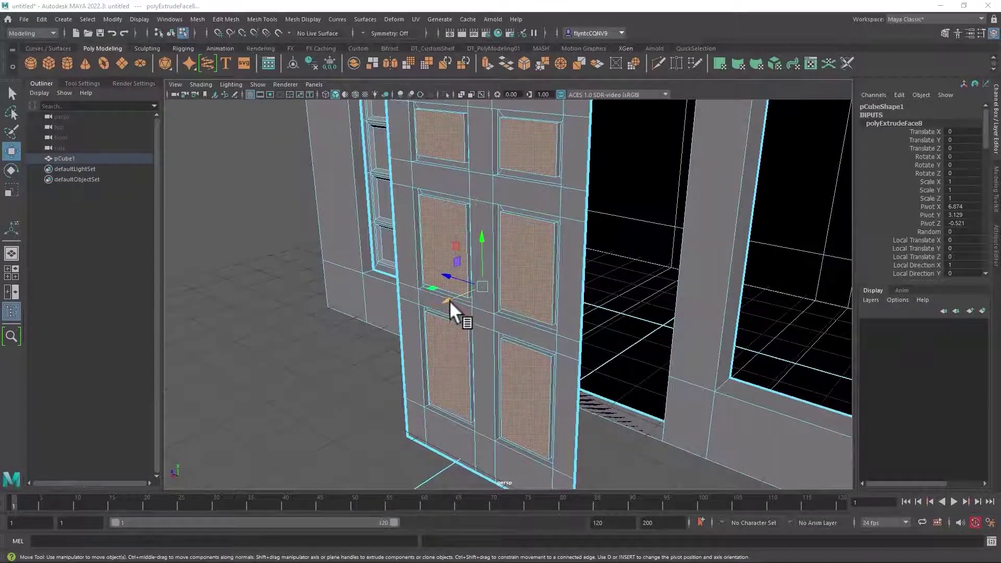
pyautogui.moveTo(449, 300); pyautogui.dragTo(449, 298)
pyautogui.keyDown('alt'); pyautogui.moveTo(536, 329); pyautogui.dragTo(585, 306); pyautogui.keyUp('alt')
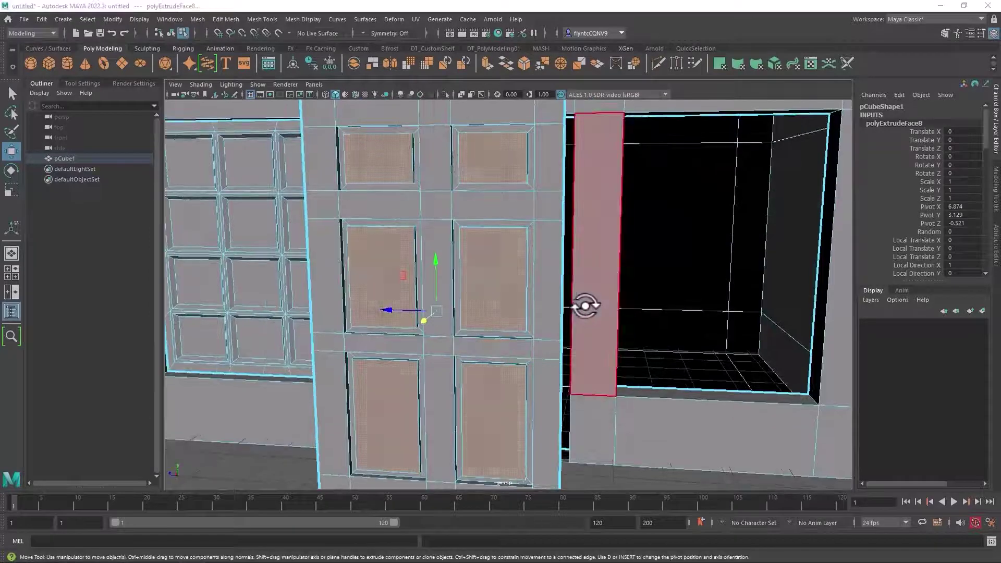
# Scale the raised face of the door's upper-left panel down uniformly to slope its edges
pyautogui.click(373, 157)
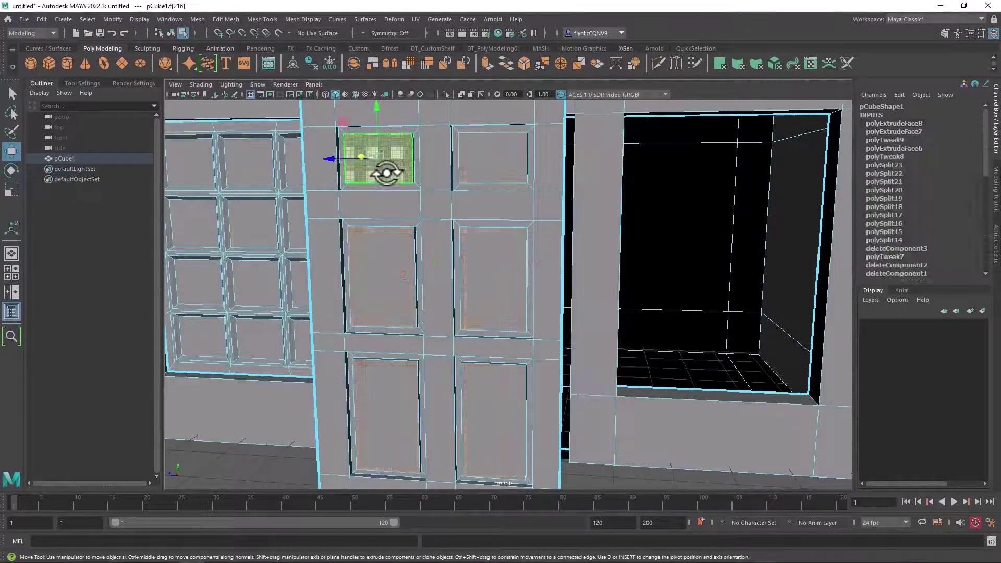
pyautogui.keyDown('alt'); pyautogui.moveTo(373, 156); pyautogui.dragTo(359, 158); pyautogui.keyUp('alt')
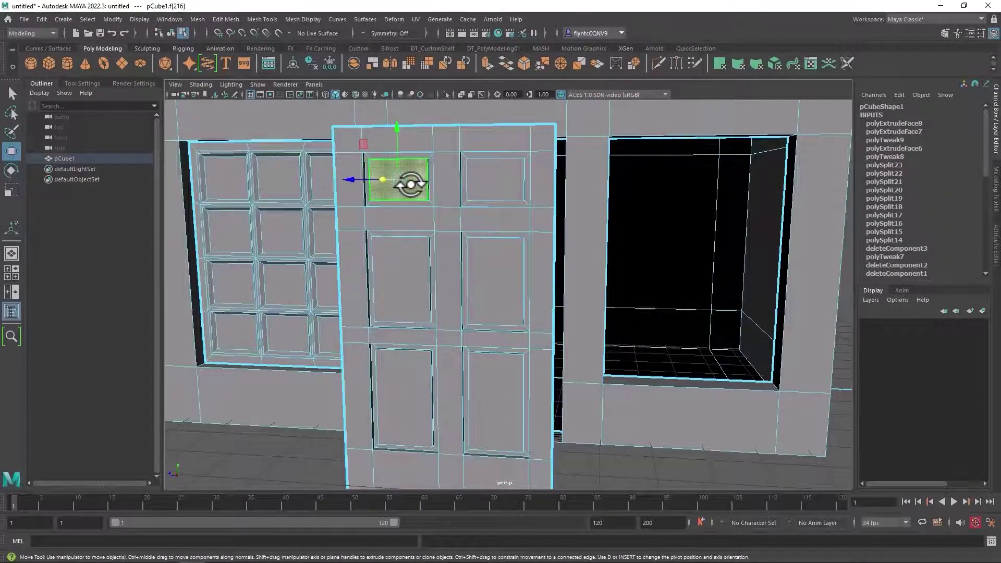
pyautogui.press('f')
pyautogui.keyDown('alt'); pyautogui.moveTo(599, 313); pyautogui.dragTo(560, 315); pyautogui.keyUp('alt')
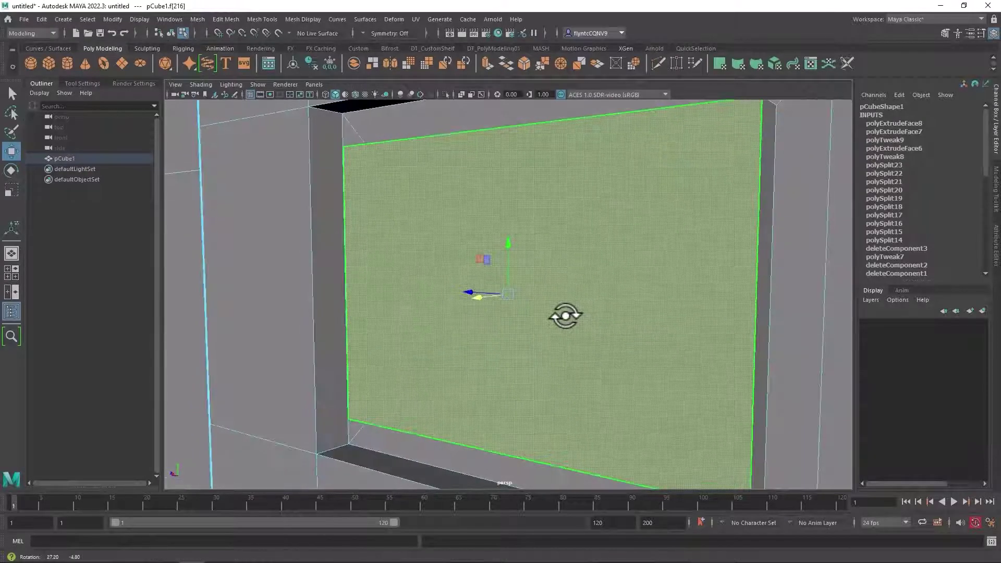
pyautogui.click(12, 189)
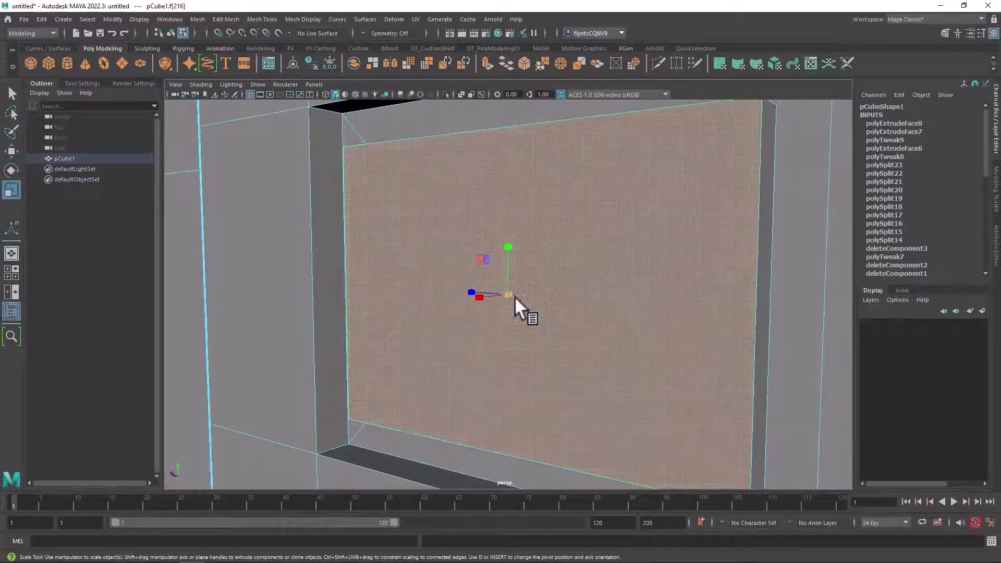
pyautogui.moveTo(510, 296); pyautogui.dragTo(481, 311)
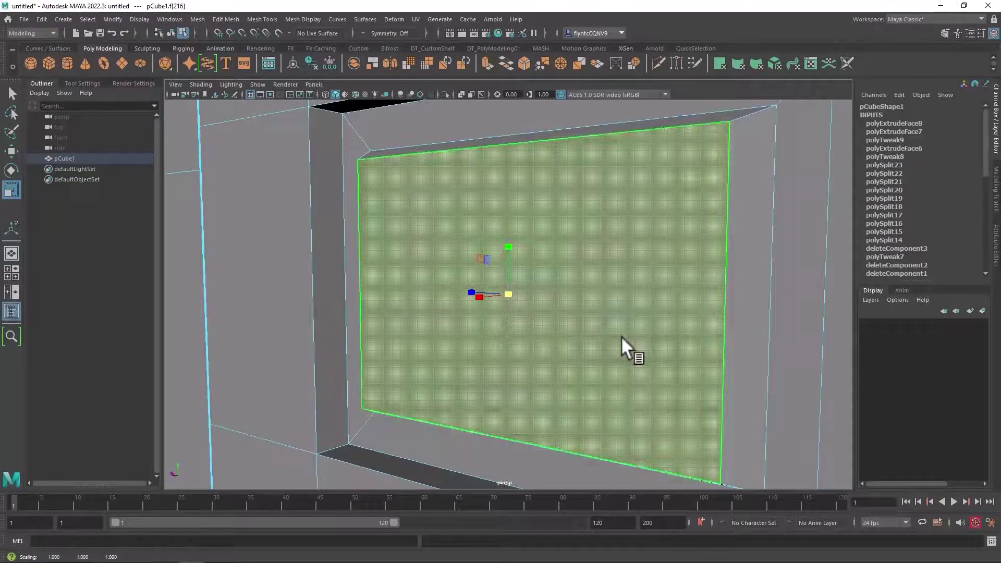
# Scale the raised face of the door's upper-right panel down uniformly to match the upper-left one
pyautogui.scroll(-5, 615, 336)
pyautogui.click(677, 333)
pyautogui.scroll(3, 729, 331)
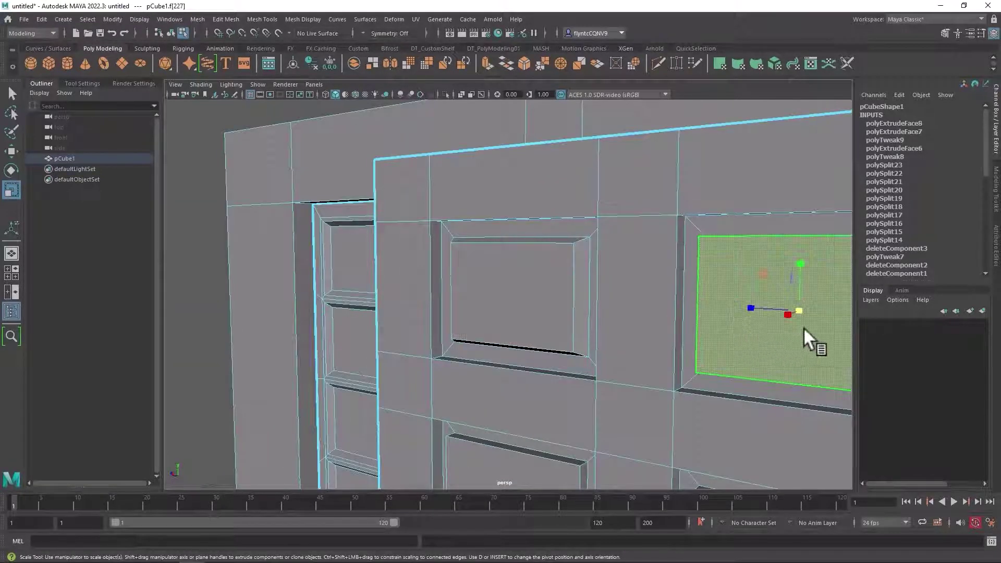
pyautogui.moveTo(800, 311); pyautogui.dragTo(785, 314)
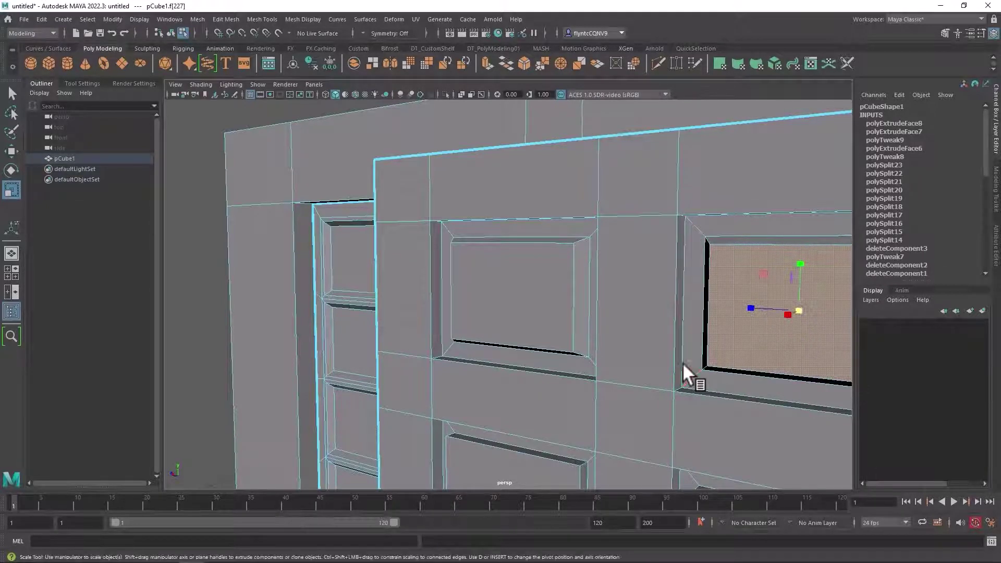
# Try to scale the raised faces of the door's two middle panels down together
pyautogui.scroll(-5, 682, 361)
pyautogui.keyDown('alt'); pyautogui.moveTo(579, 387); pyautogui.dragTo(589, 295); pyautogui.keyUp('alt')
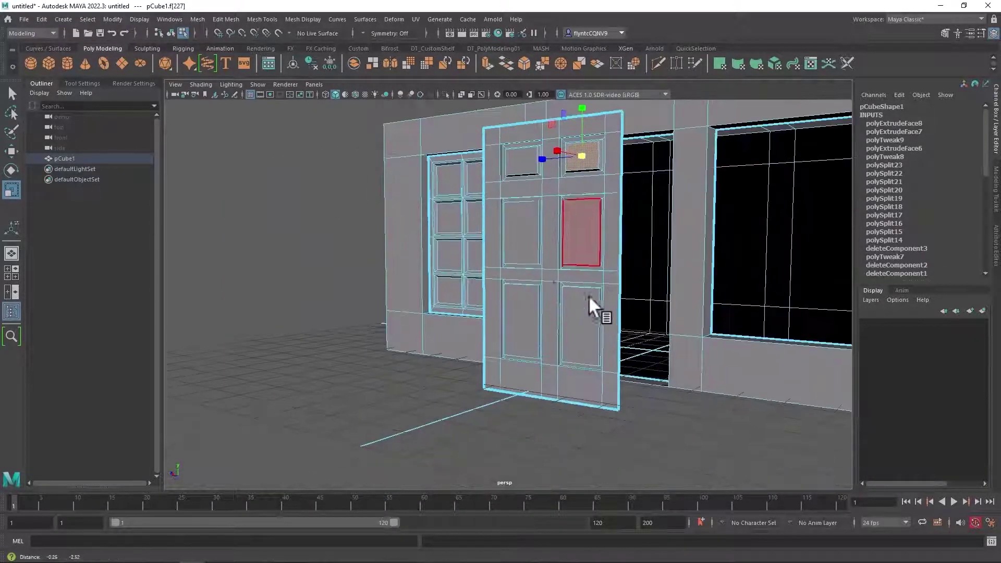
pyautogui.click(529, 237)
pyautogui.keyDown('shift'); pyautogui.click(579, 242); pyautogui.keyUp('shift')
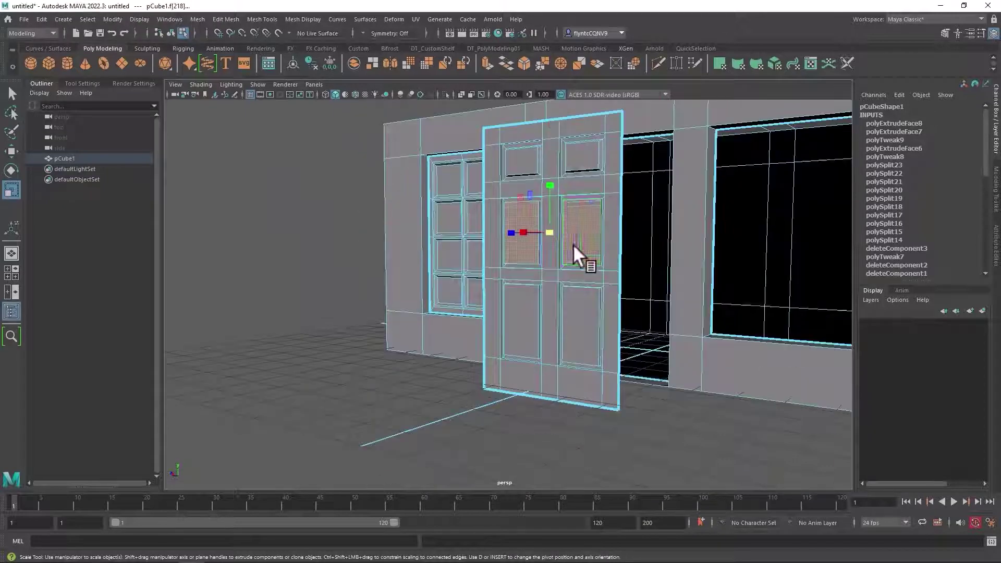
pyautogui.scroll(-3, 573, 244)
pyautogui.scroll(6, 568, 251)
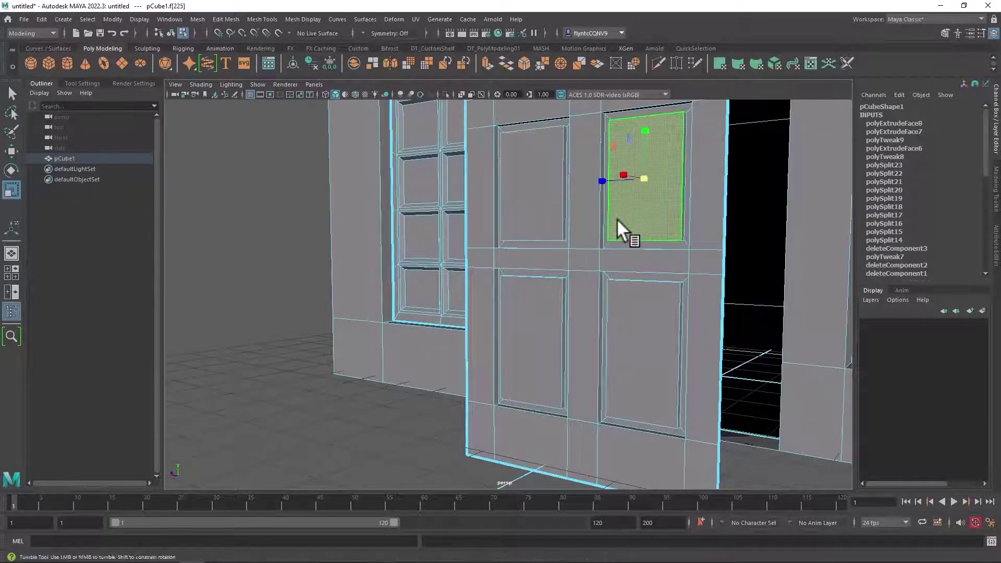
pyautogui.press('f')
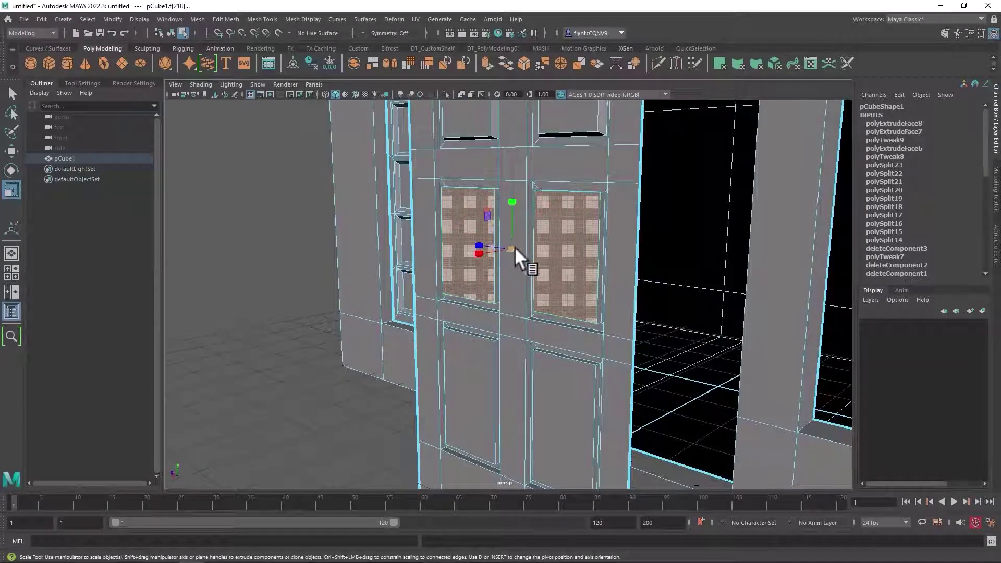
pyautogui.moveTo(511, 250); pyautogui.dragTo(497, 253)
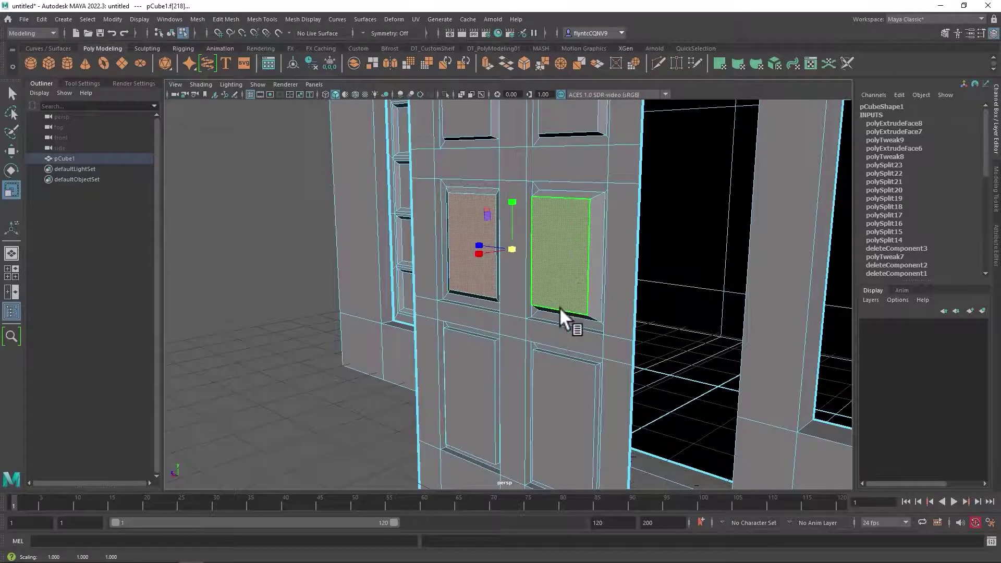
pyautogui.keyDown('alt'); pyautogui.moveTo(561, 307); pyautogui.dragTo(594, 306); pyautogui.keyUp('alt')
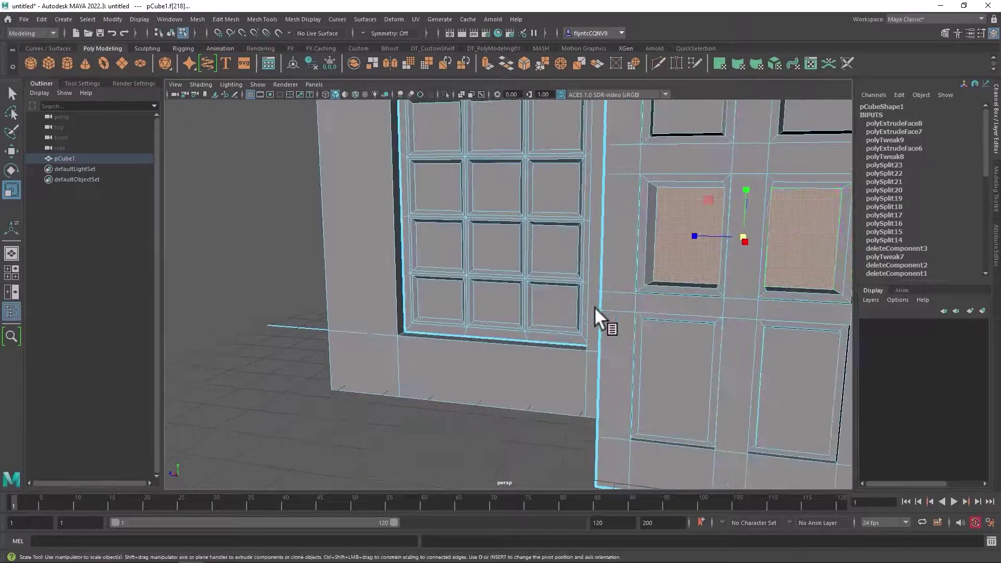
pyautogui.keyDown('alt'); pyautogui.moveTo(755, 276); pyautogui.dragTo(715, 274); pyautogui.keyUp('alt')
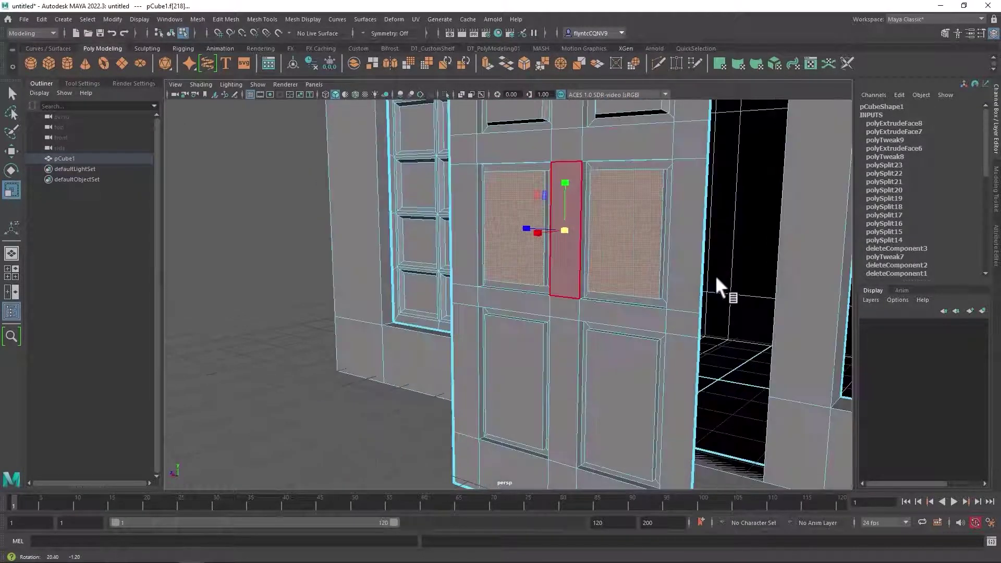
# Scale the raised faces of the door's two middle panels down one at a time to slope their edges
pyautogui.click(511, 209)
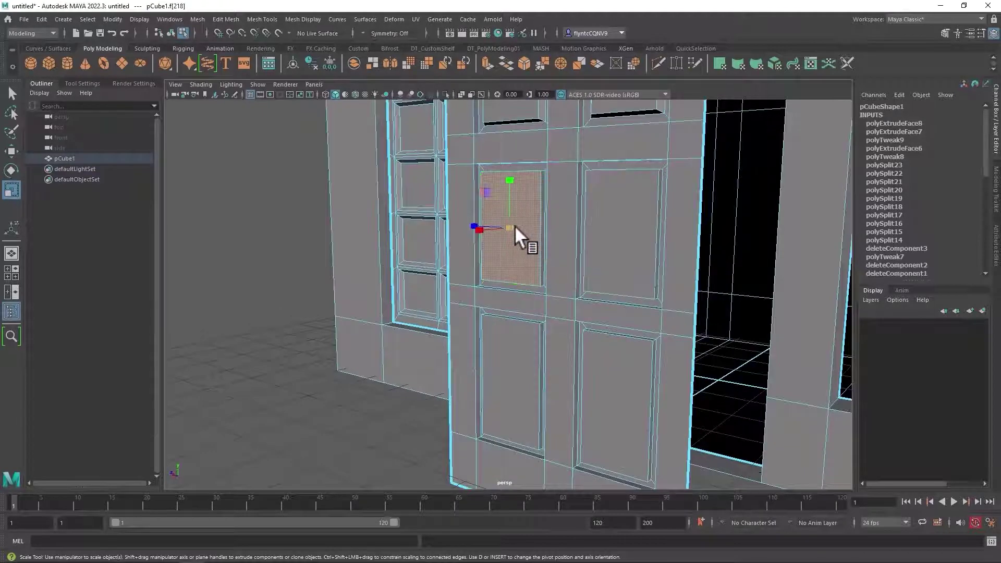
pyautogui.keyDown('alt'); pyautogui.moveTo(514, 224); pyautogui.dragTo(463, 250); pyautogui.keyUp('alt')
pyautogui.click(573, 259)
pyautogui.moveTo(575, 259); pyautogui.dragTo(562, 264)
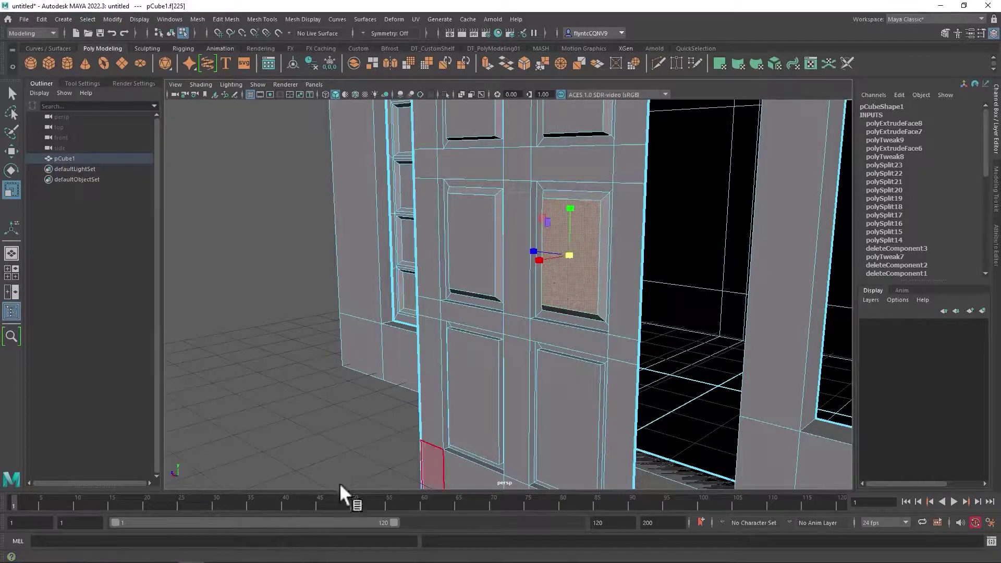
# Scale the raised faces of the door's two lower panels down individually to slope their edges
pyautogui.click(463, 383)
pyautogui.moveTo(472, 394); pyautogui.dragTo(464, 402)
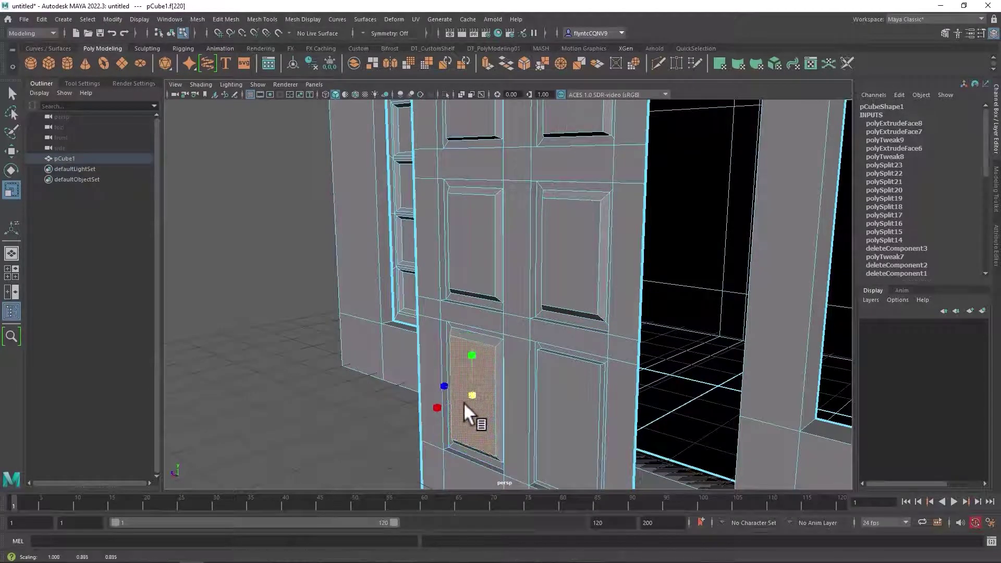
pyautogui.click(570, 413)
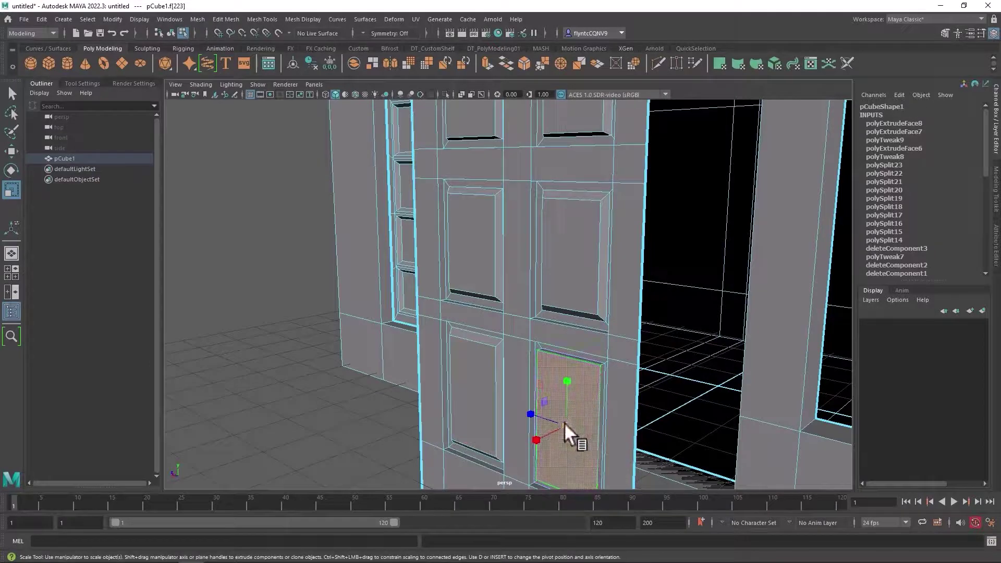
pyautogui.moveTo(564, 423); pyautogui.dragTo(555, 428)
# Extrude the door's outer border edge loop straight back toward the building to give the door thickness
pyautogui.scroll(5, 558, 429)
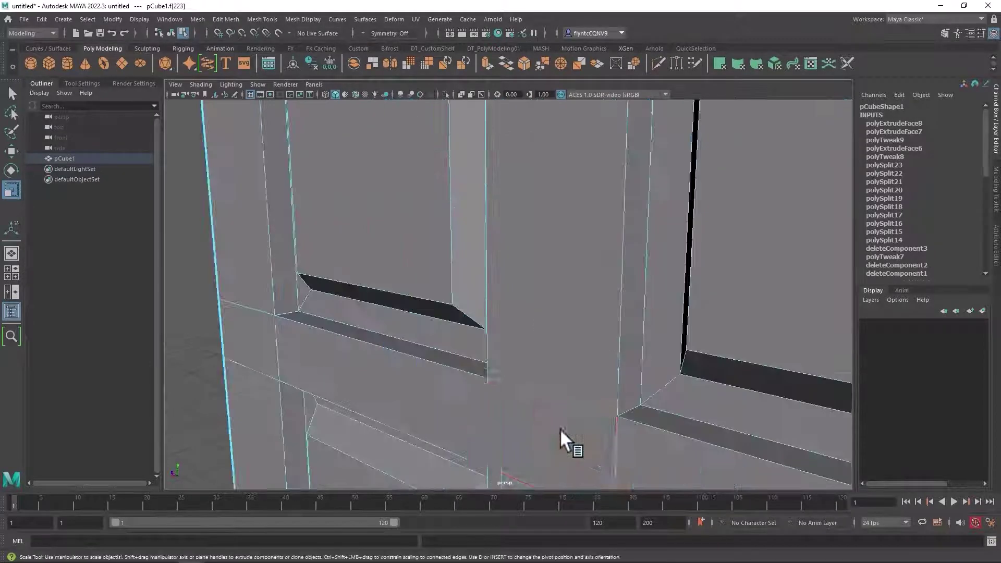
pyautogui.scroll(-6, 560, 429)
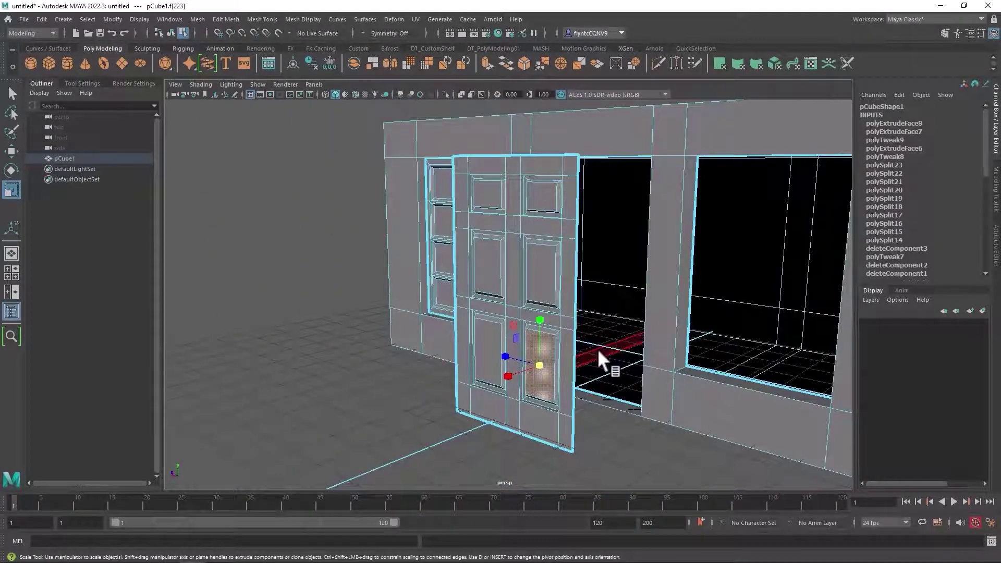
pyautogui.keyDown('alt'); pyautogui.moveTo(596, 364); pyautogui.dragTo(558, 367); pyautogui.keyUp('alt')
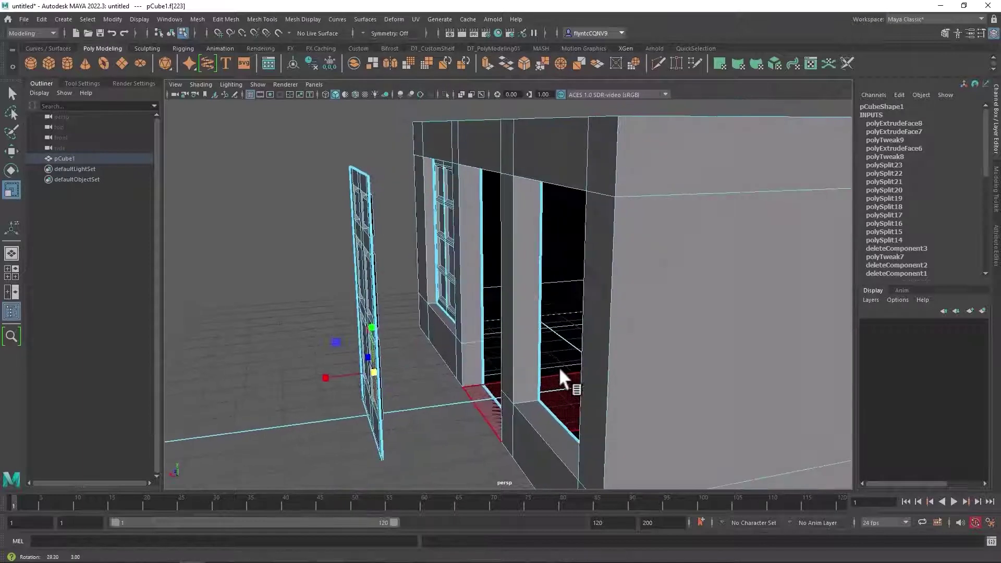
pyautogui.rightClick(368, 182)
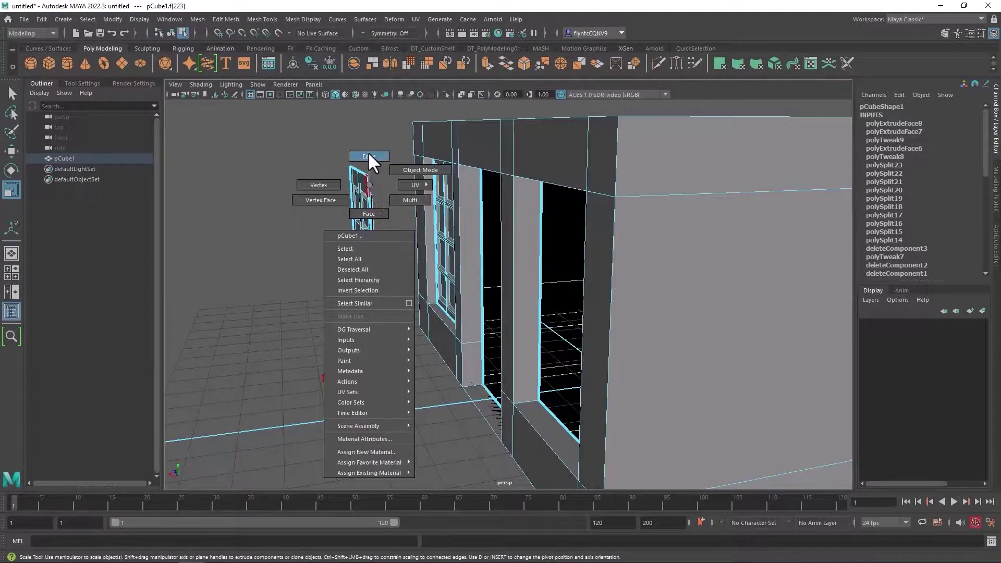
pyautogui.click(367, 156)
pyautogui.click(370, 186)
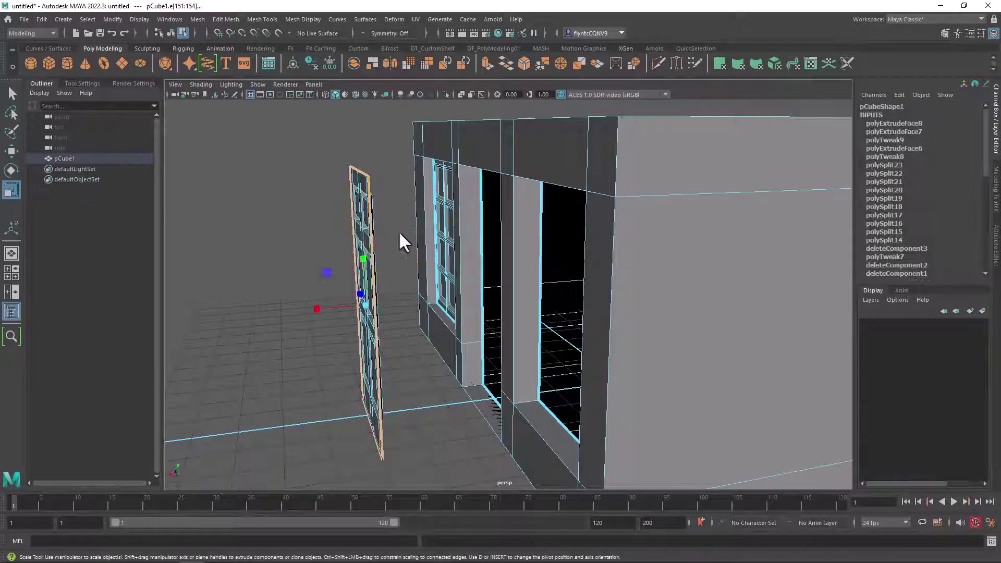
pyautogui.click(417, 279)
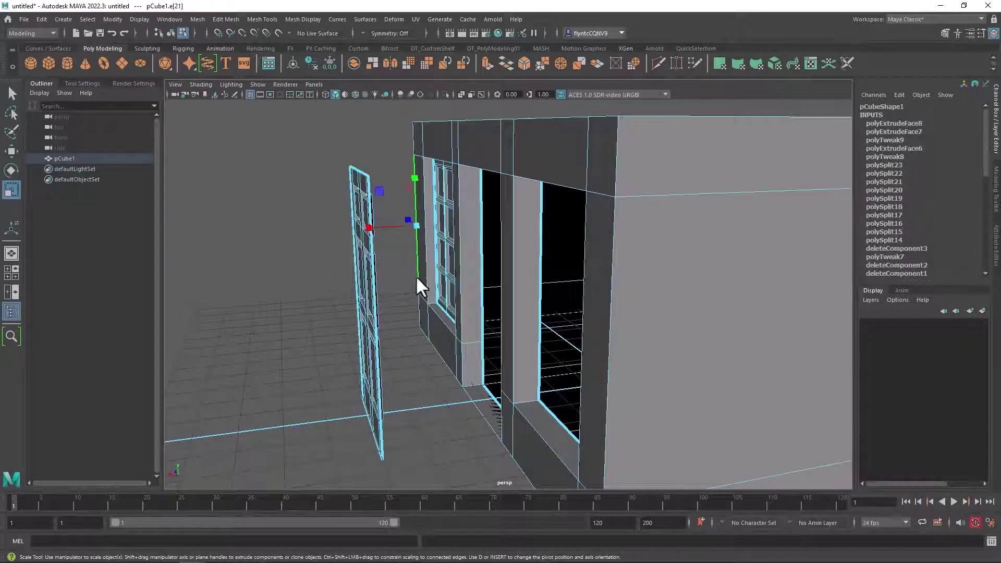
pyautogui.doubleClick(366, 184)
pyautogui.click(11, 151)
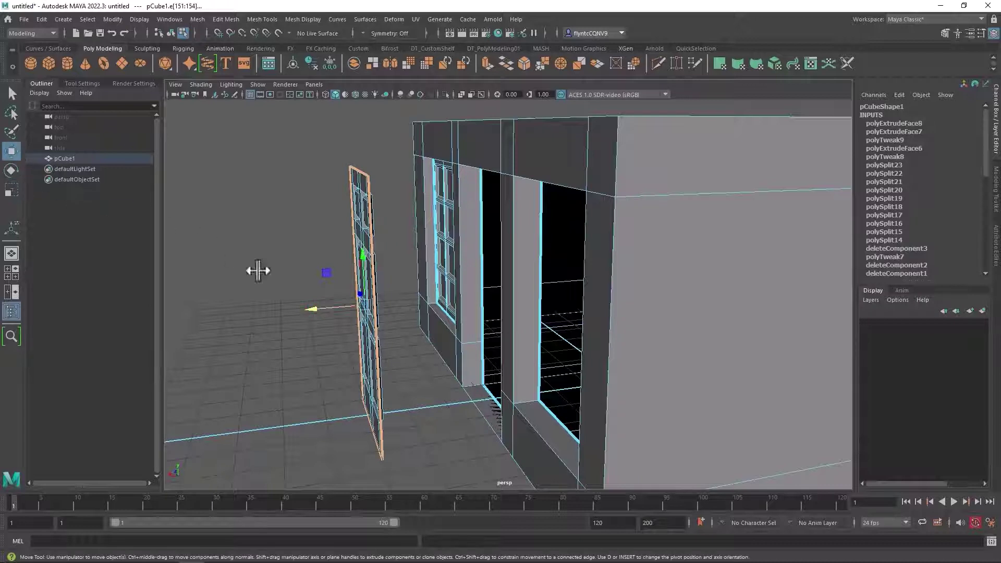
pyautogui.keyDown('shift'); pyautogui.moveTo(314, 310); pyautogui.dragTo(325, 309); pyautogui.keyUp('shift')
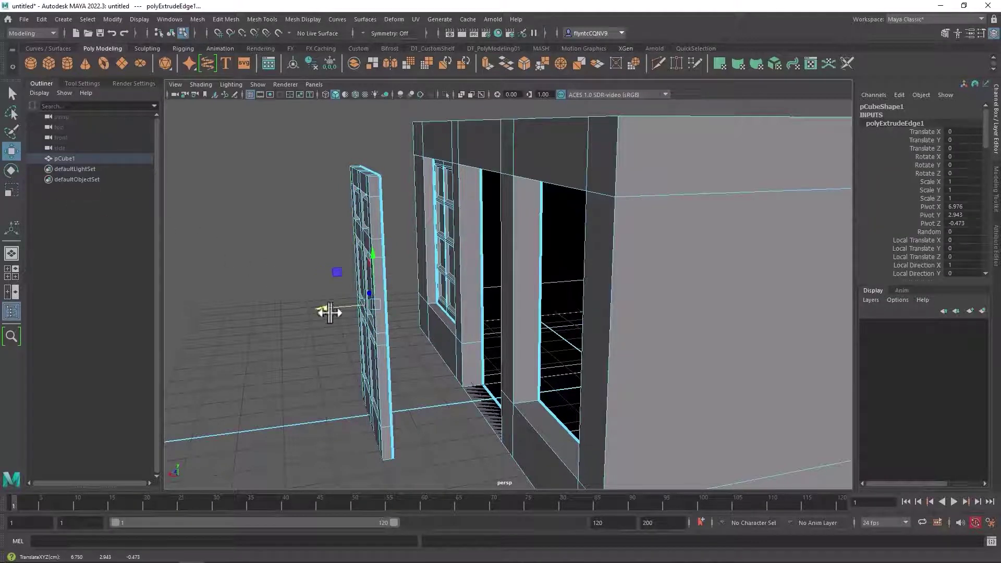
# Close the open back of the door with Fill Hole
pyautogui.moveTo(362, 358)
pyautogui.keyDown('alt'); pyautogui.mouseDown()
pyautogui.moveTo(413, 355)
pyautogui.moveTo(330, 353)
pyautogui.moveTo(356, 356)
pyautogui.moveTo(347, 362)
pyautogui.moveTo(354, 344)
pyautogui.mouseUp(); pyautogui.keyUp('alt')
pyautogui.keyDown('alt'); pyautogui.moveTo(376, 283); pyautogui.dragTo(350, 240); pyautogui.keyUp('alt')
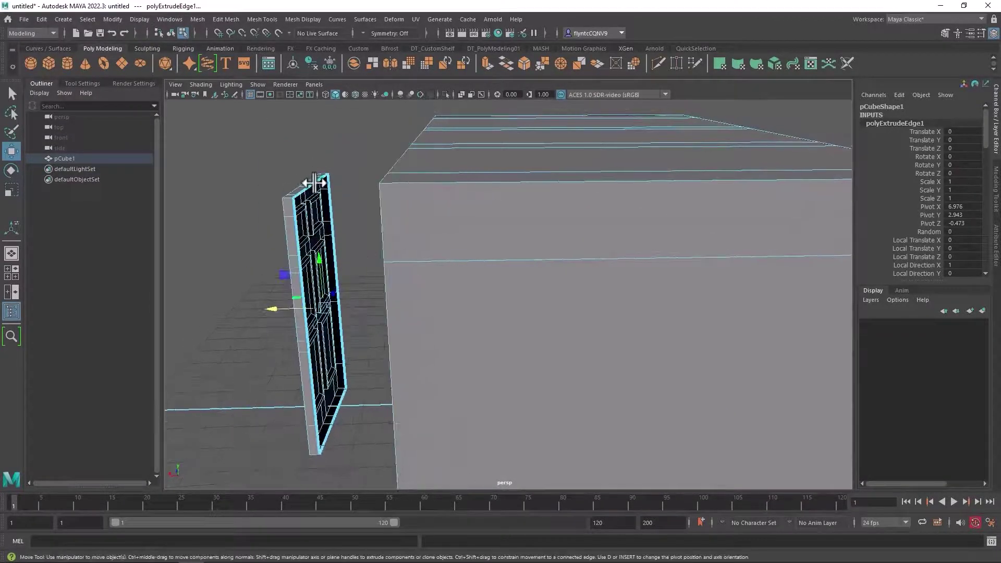
pyautogui.keyDown('shift'); pyautogui.rightClick(317, 179); pyautogui.keyUp('shift')
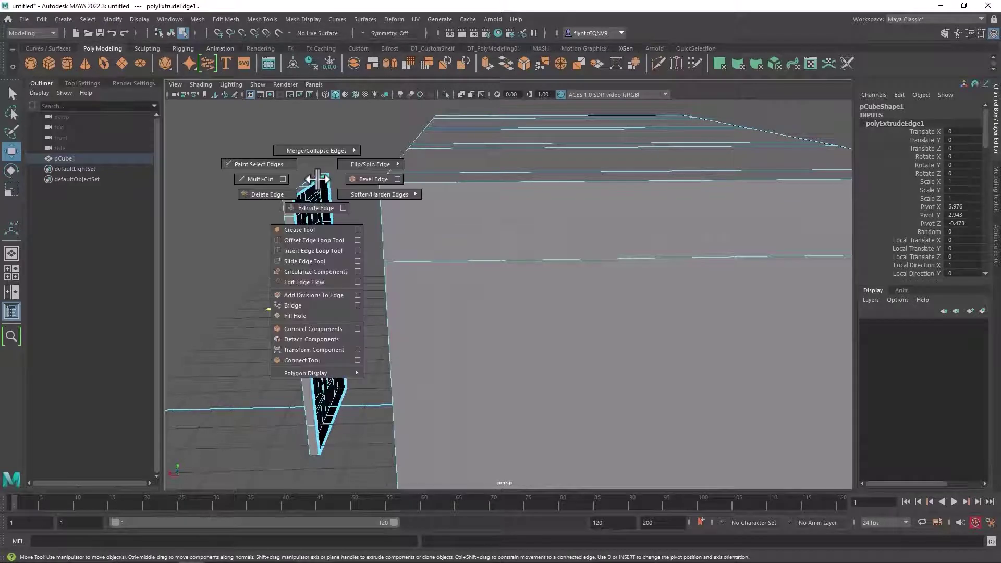
pyautogui.click(316, 314)
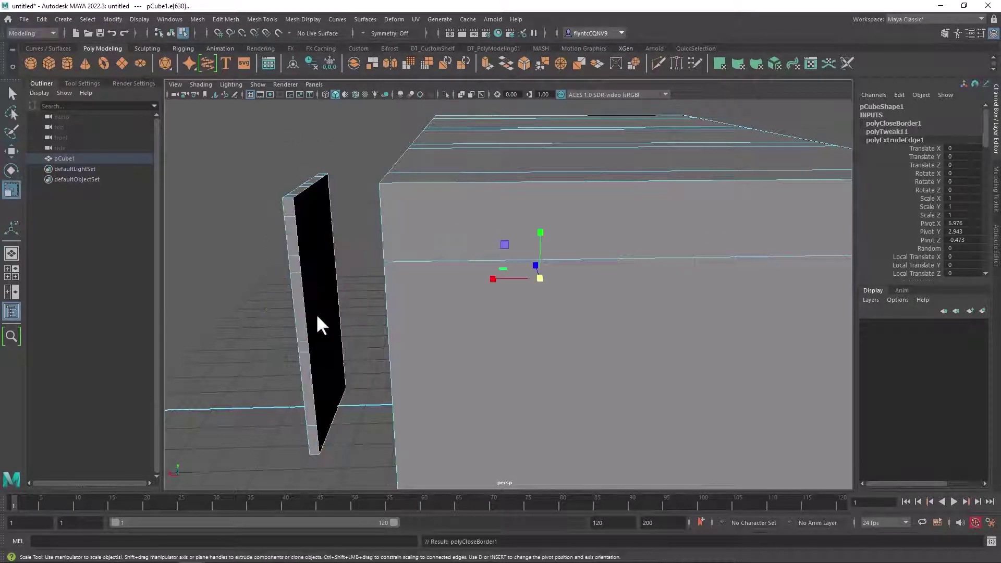
pyautogui.keyDown('alt'); pyautogui.moveTo(329, 317); pyautogui.dragTo(388, 317); pyautogui.keyUp('alt')
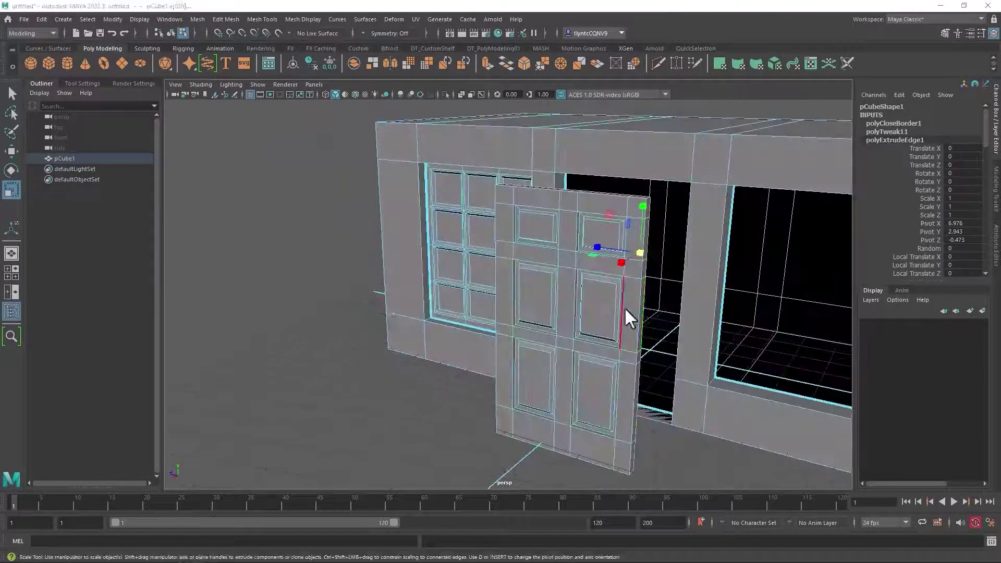
# Select all the door's faces and move the door back along X into the doorway opening
pyautogui.rightClick(558, 252)
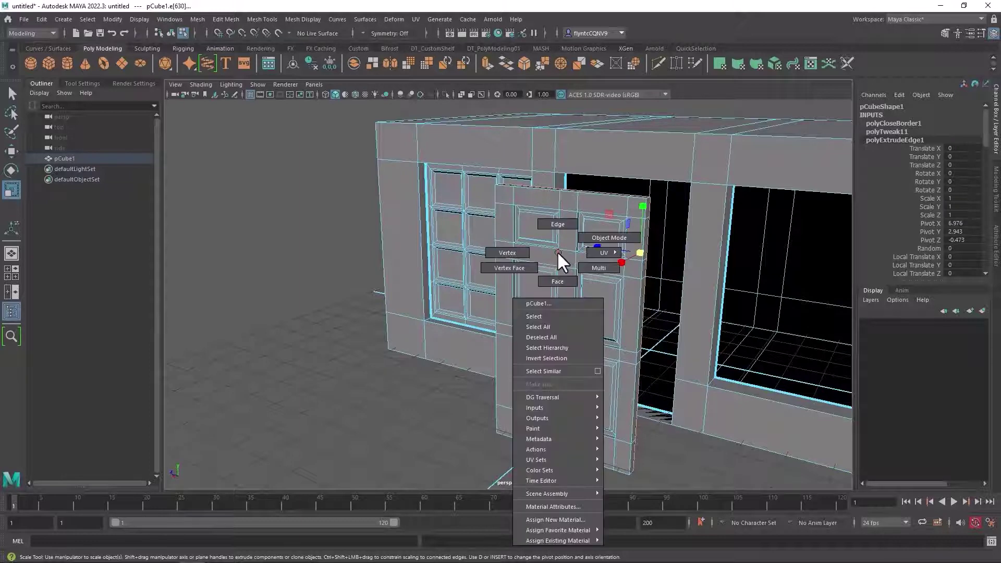
pyautogui.click(555, 281)
pyautogui.click(602, 300)
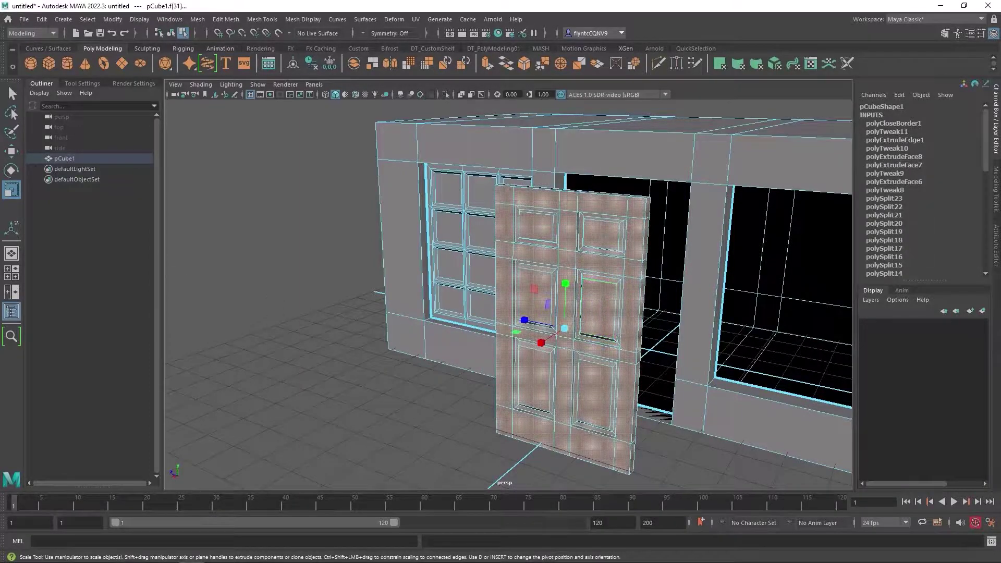
pyautogui.click(12, 151)
pyautogui.moveTo(539, 344); pyautogui.dragTo(612, 331)
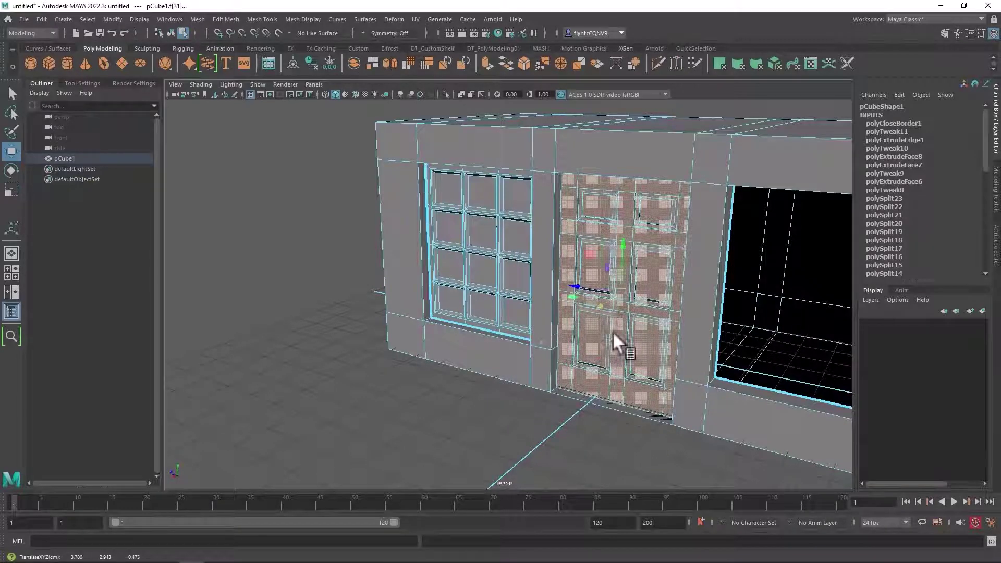
pyautogui.scroll(-3, 556, 364)
pyautogui.click(556, 371)
pyautogui.keyDown('alt'); pyautogui.moveTo(554, 375); pyautogui.dragTo(445, 392, button='middle'); pyautogui.keyUp('alt')
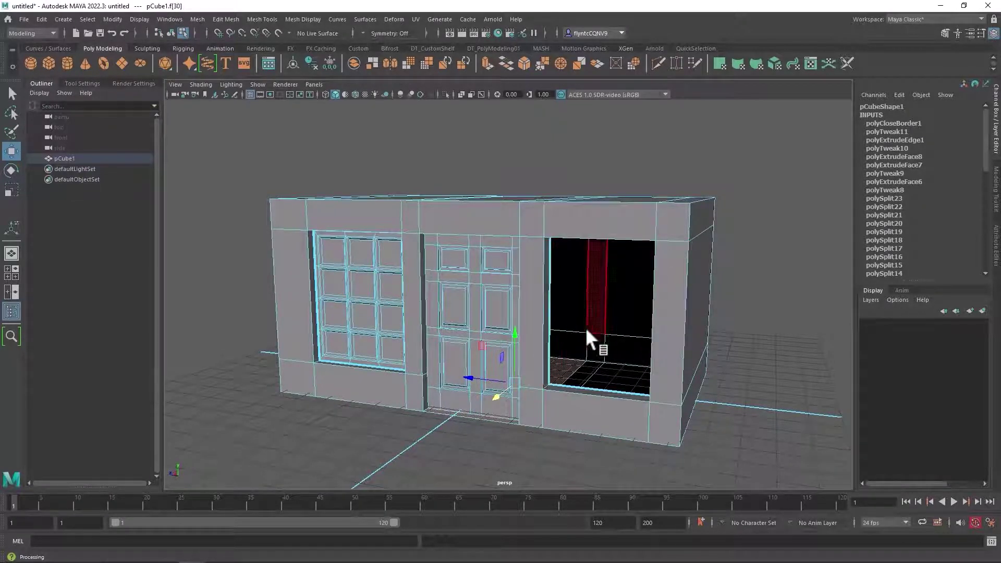
# Duplicate the paned window's faces and move the copy along Z into the empty window opening on the other side of the door
pyautogui.moveTo(358, 287); pyautogui.dragTo(359, 287, button='right')
pyautogui.doubleClick(359, 287)
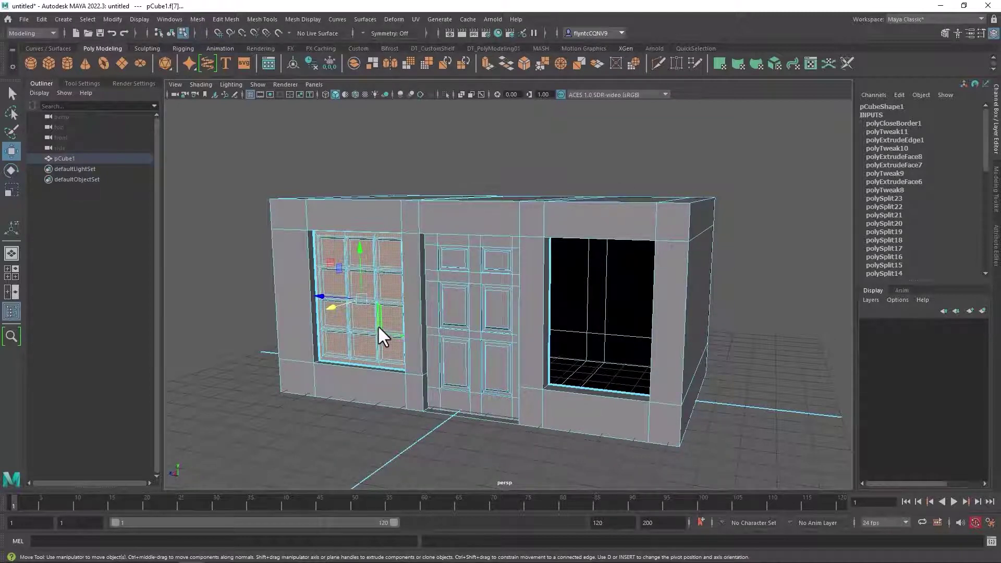
pyautogui.keyDown('shift'); pyautogui.moveTo(375, 208); pyautogui.dragTo(388, 403, button='right'); pyautogui.keyUp('shift')
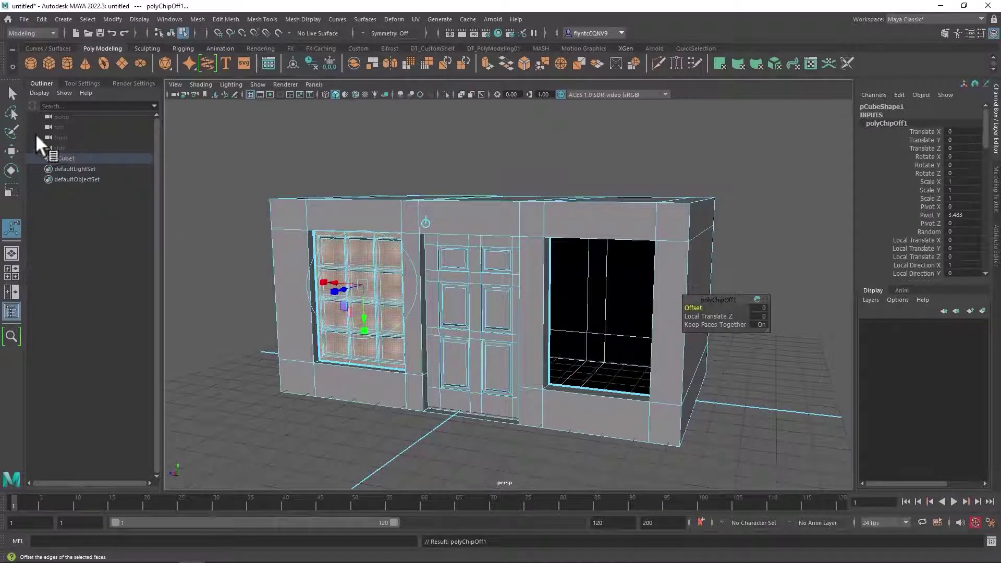
pyautogui.click(15, 150)
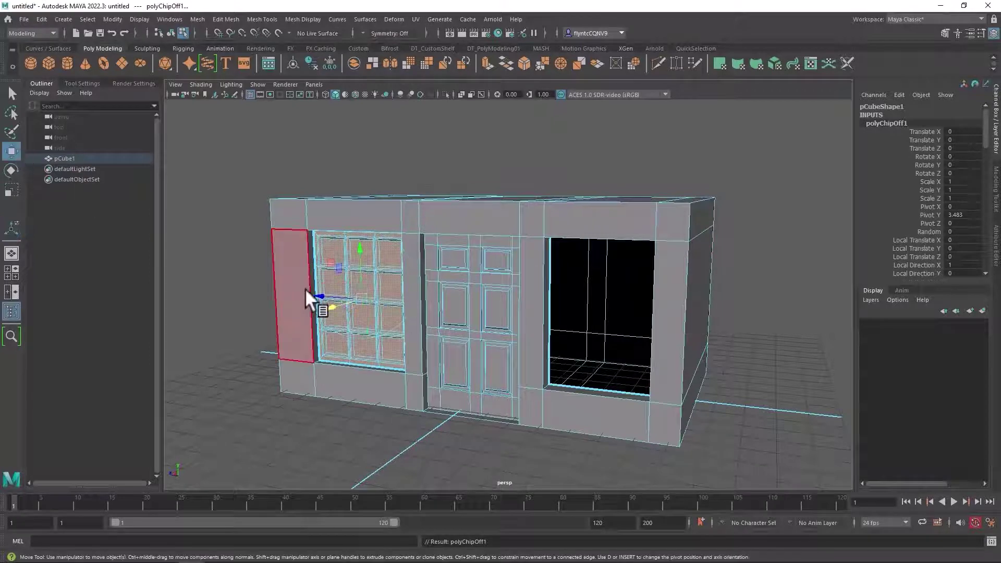
pyautogui.moveTo(318, 291); pyautogui.dragTo(546, 313)
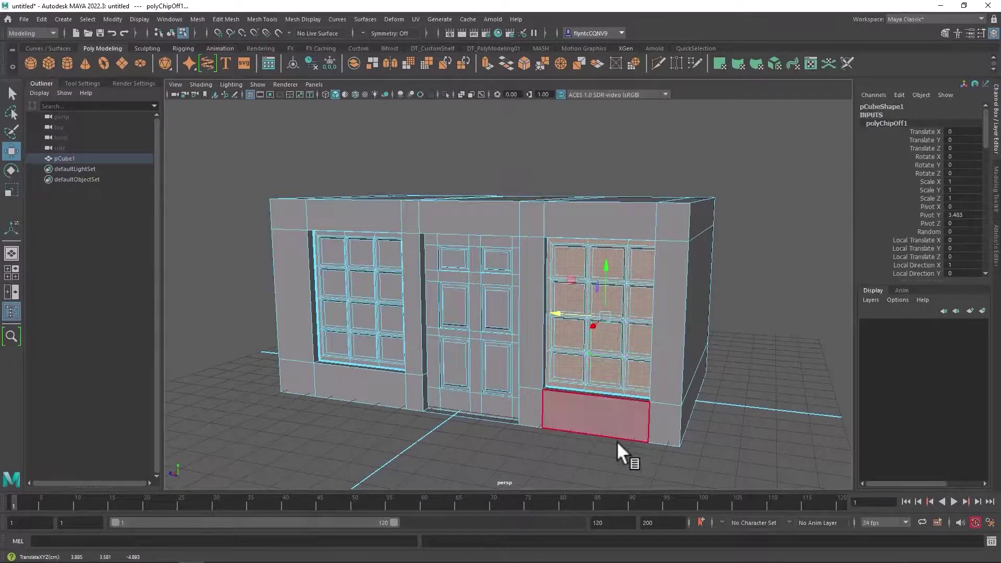
# Try to move the roof and floor edges near the second window's outer side along Z
pyautogui.keyDown('alt'); pyautogui.moveTo(617, 441); pyautogui.dragTo(657, 402); pyautogui.keyUp('alt')
pyautogui.moveTo(609, 311); pyautogui.dragTo(626, 289)
pyautogui.hotkey('ctrl', 'z')
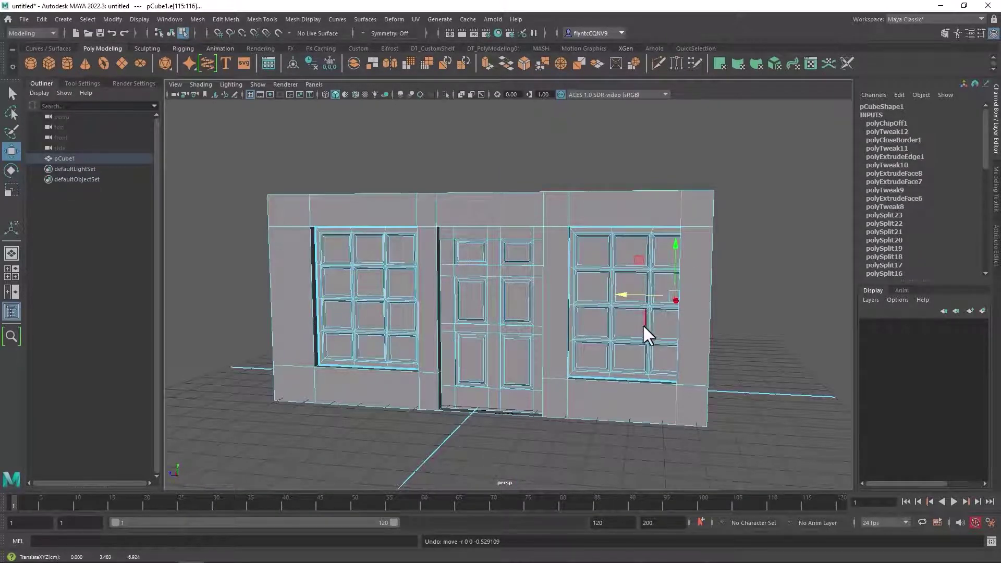
# Move the inner side face of the second window opening outward along Z to fit the duplicated window's width
pyautogui.keyDown('alt'); pyautogui.moveTo(643, 324); pyautogui.dragTo(686, 321); pyautogui.keyUp('alt')
pyautogui.moveTo(747, 265); pyautogui.dragTo(748, 289, button='right')
pyautogui.click(710, 271)
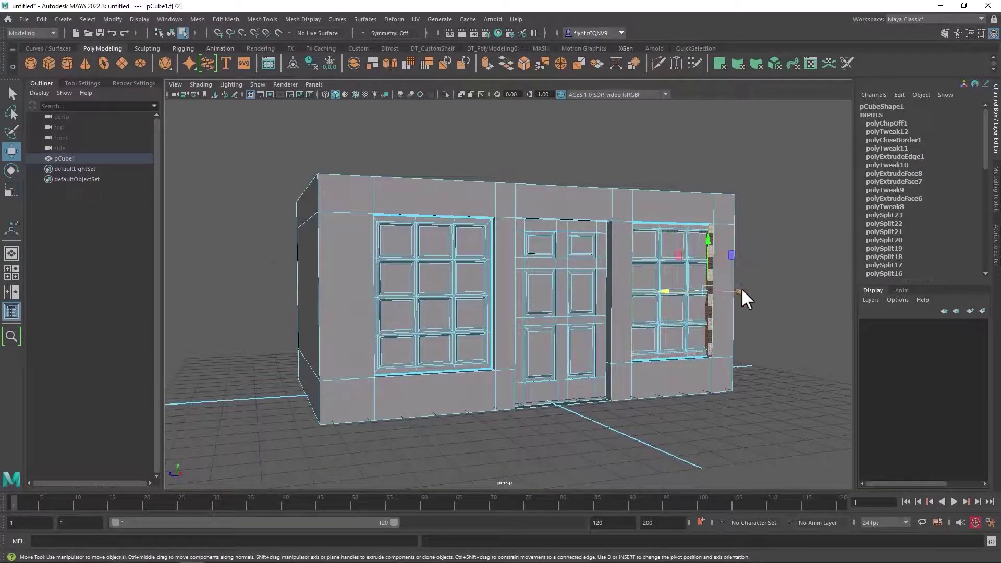
pyautogui.moveTo(673, 290); pyautogui.dragTo(681, 289)
pyautogui.keyDown('alt'); pyautogui.moveTo(752, 291); pyautogui.dragTo(678, 298); pyautogui.keyUp('alt')
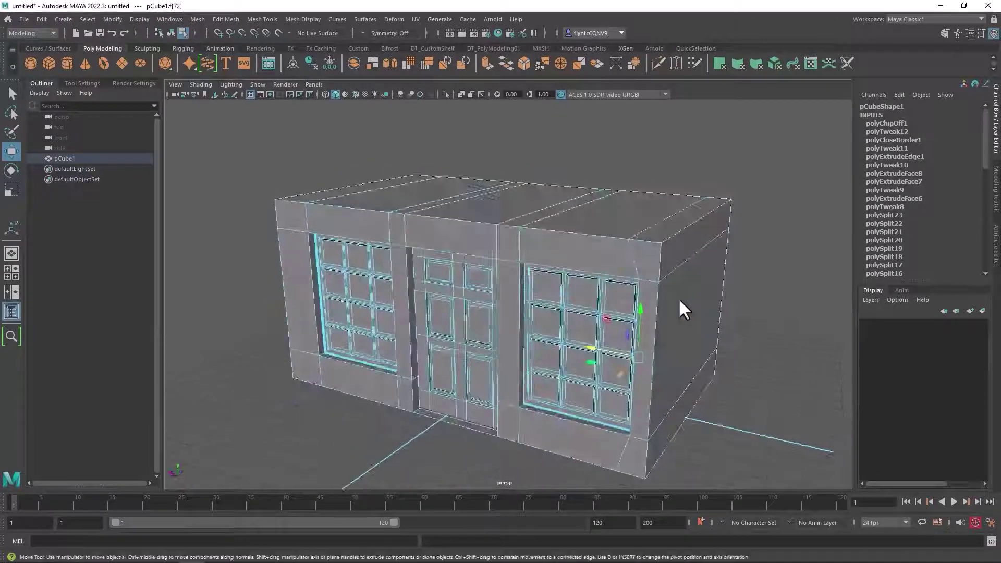
# Move the roof edge and the floor edge near the second window outward along Z to line up with the opening's shifted side
pyautogui.rightClick(661, 224)
pyautogui.moveTo(661, 224); pyautogui.dragTo(660, 207, button='right')
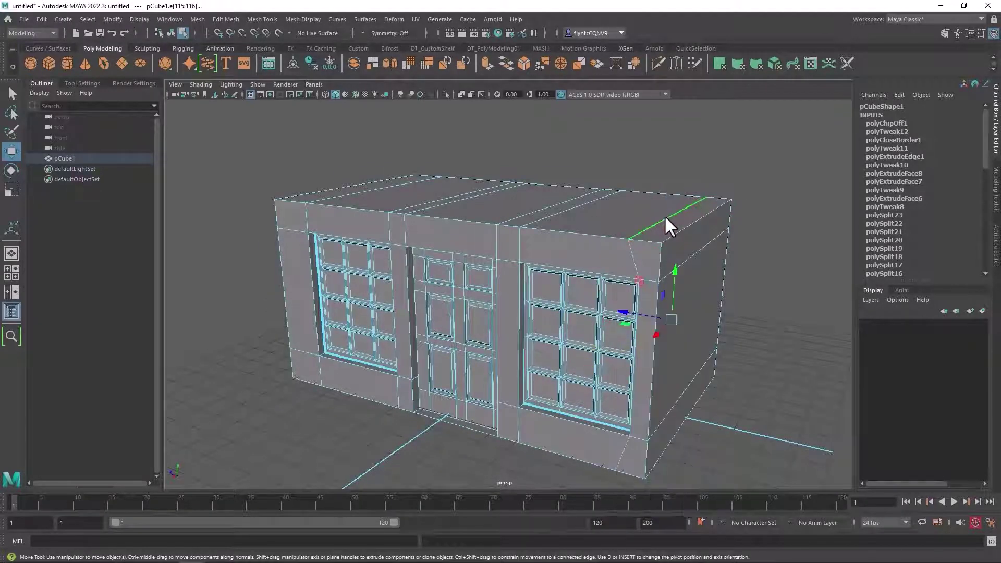
pyautogui.click(664, 216)
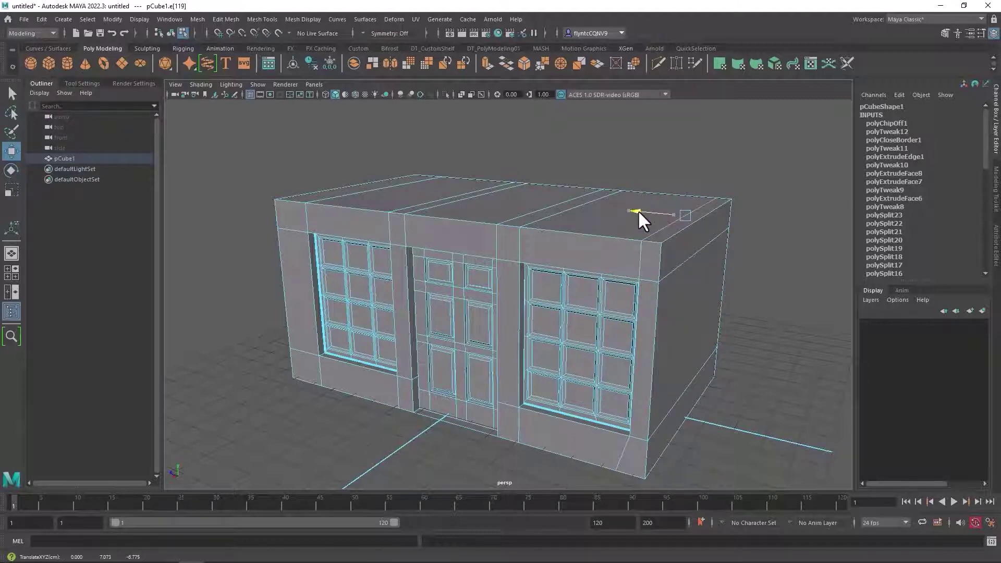
pyautogui.keyDown('alt'); pyautogui.moveTo(637, 210); pyautogui.dragTo(680, 311); pyautogui.keyUp('alt')
pyautogui.click(665, 312)
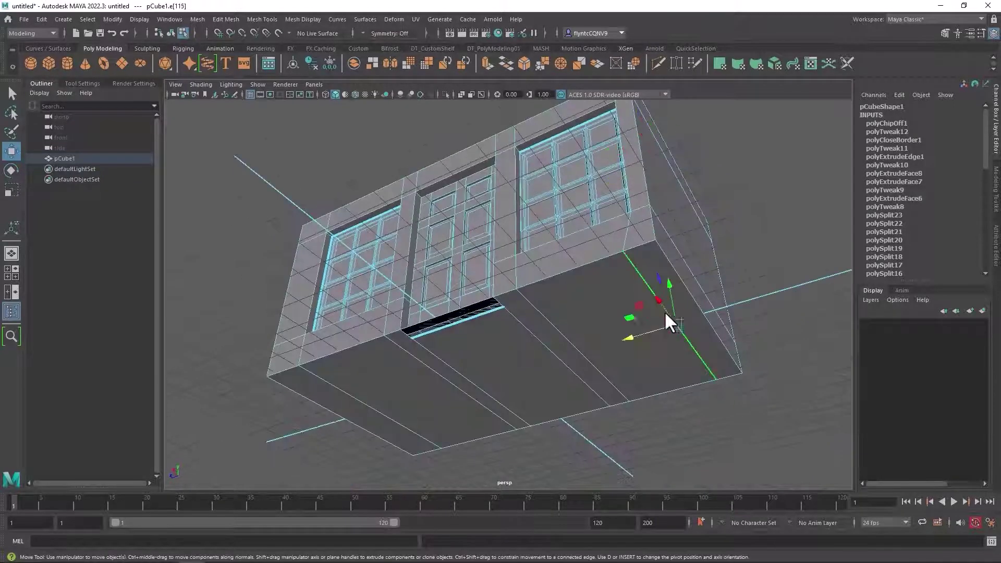
pyautogui.moveTo(640, 338); pyautogui.dragTo(652, 331)
# Return the building to object mode and view its finished front with both windows and the door
pyautogui.keyDown('alt'); pyautogui.moveTo(568, 258); pyautogui.dragTo(555, 330); pyautogui.keyUp('alt')
pyautogui.moveTo(618, 265); pyautogui.dragTo(631, 283, button='right')
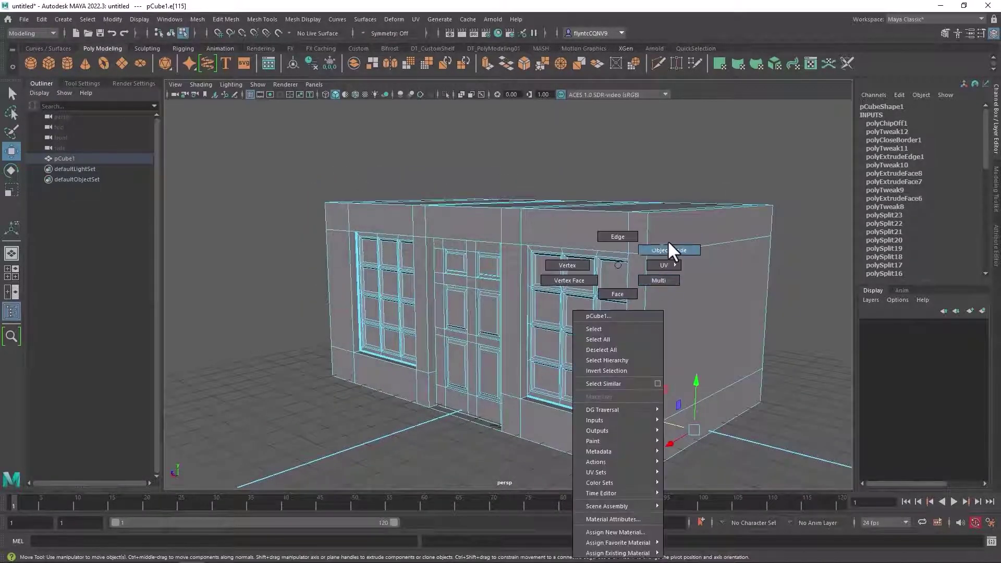
pyautogui.moveTo(667, 245); pyautogui.dragTo(668, 246, button='right')
pyautogui.keyDown('alt'); pyautogui.moveTo(536, 339); pyautogui.dragTo(561, 237); pyautogui.keyUp('alt')
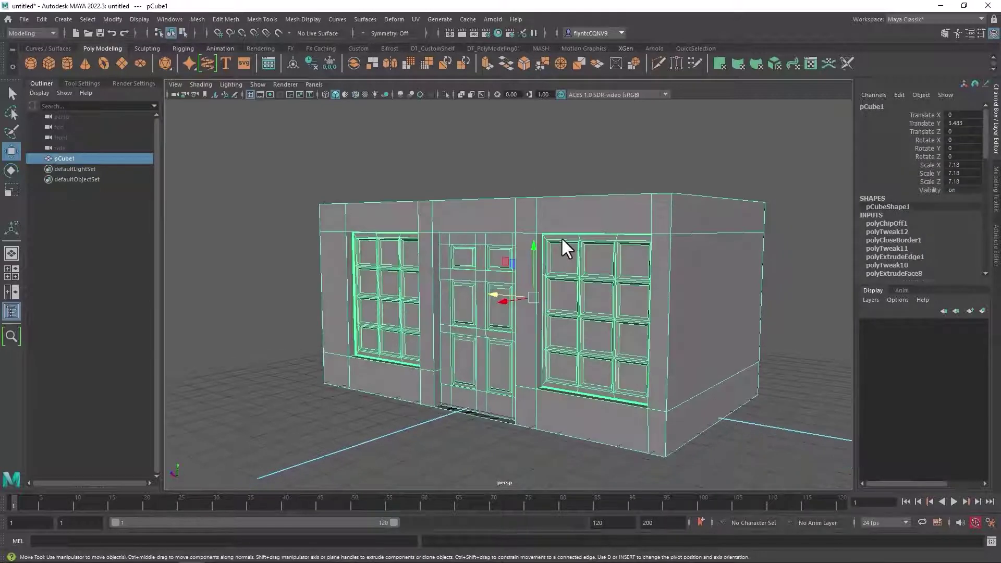